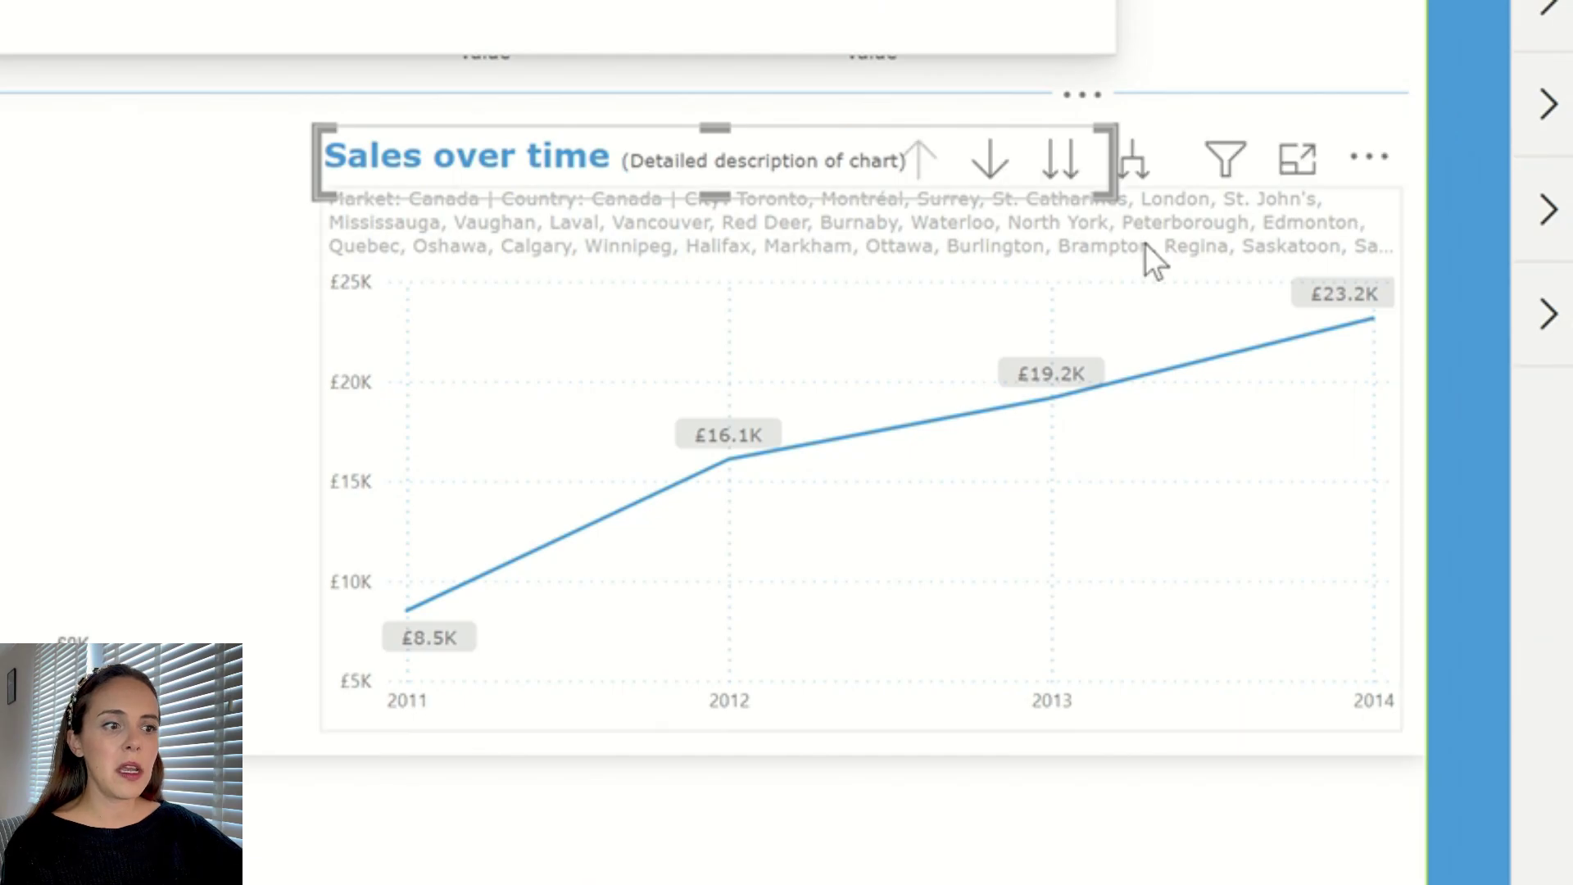
Filter the report page by the cities Barrie, Brantford and Burlington with the City slicer.
left_click(1171, 229)
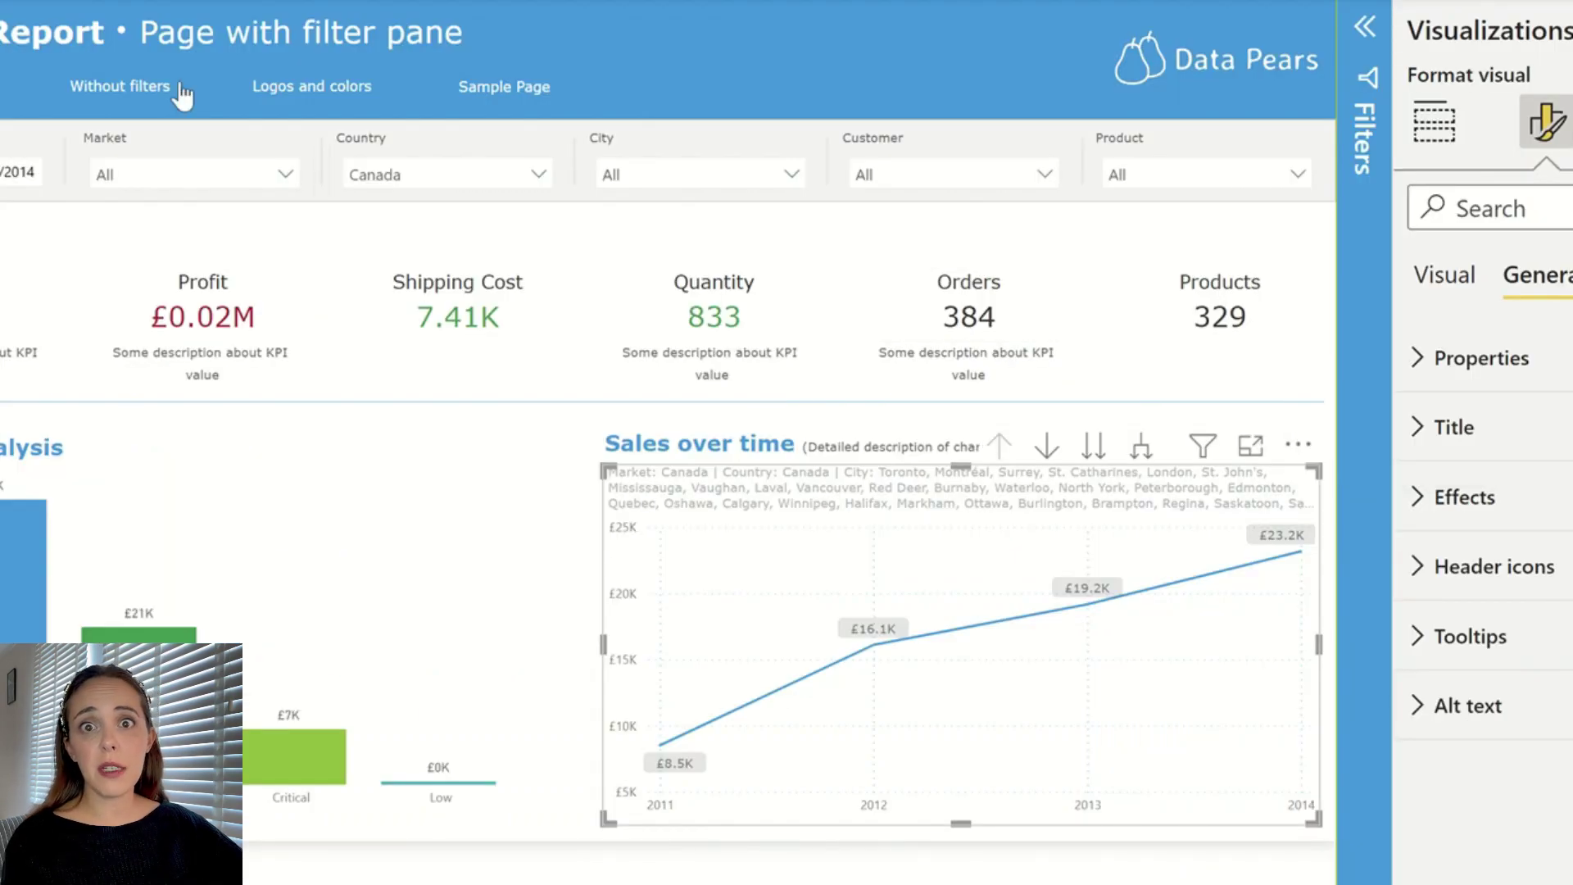
left_click(412, 188)
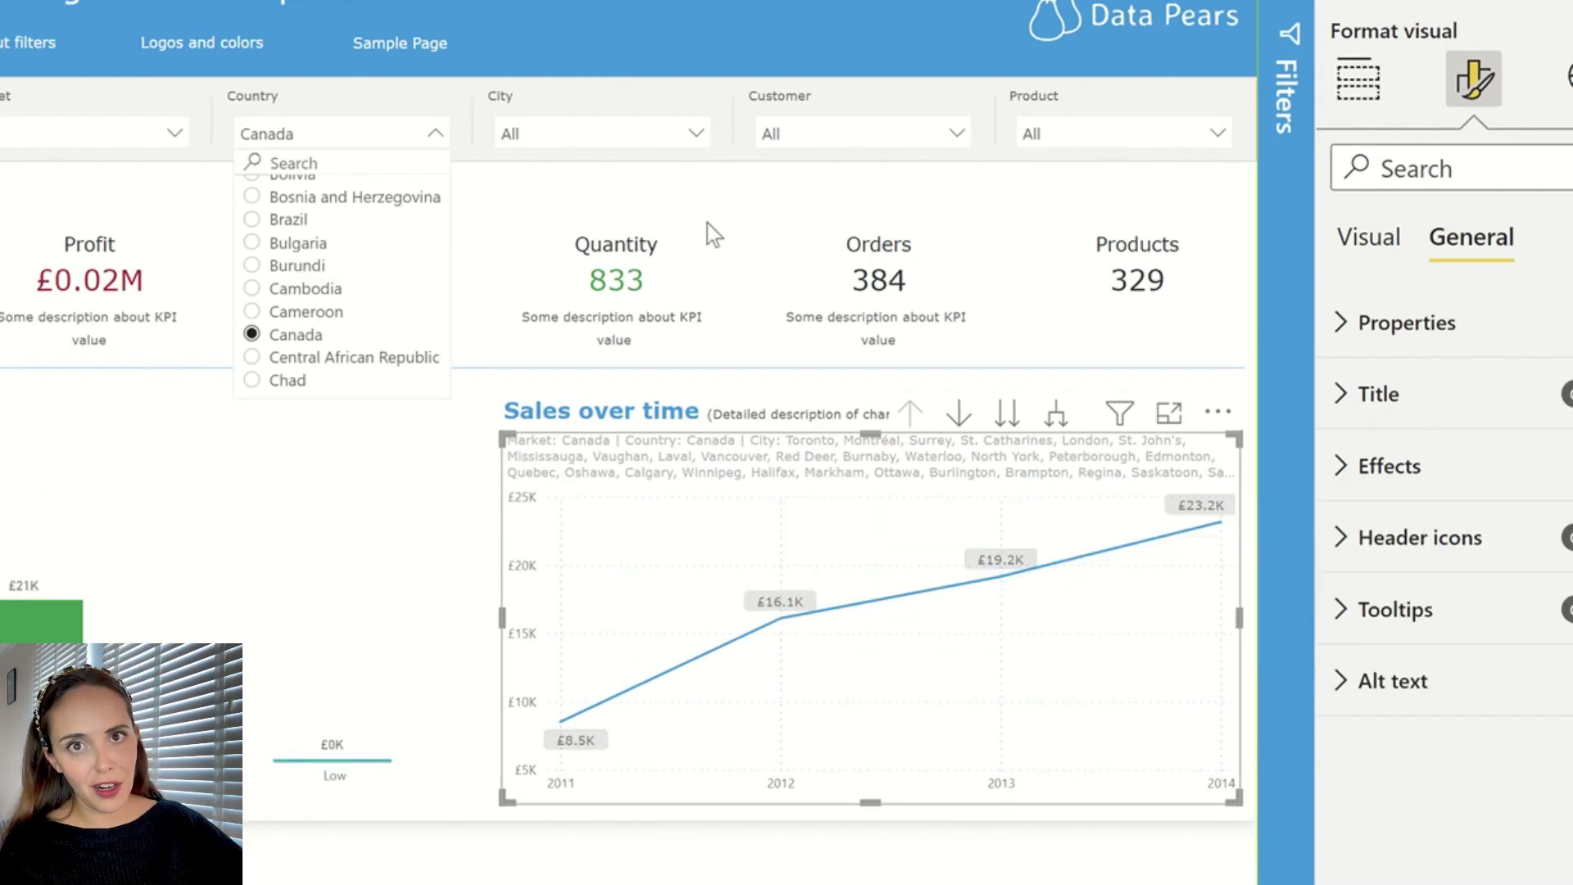
left_click(597, 141)
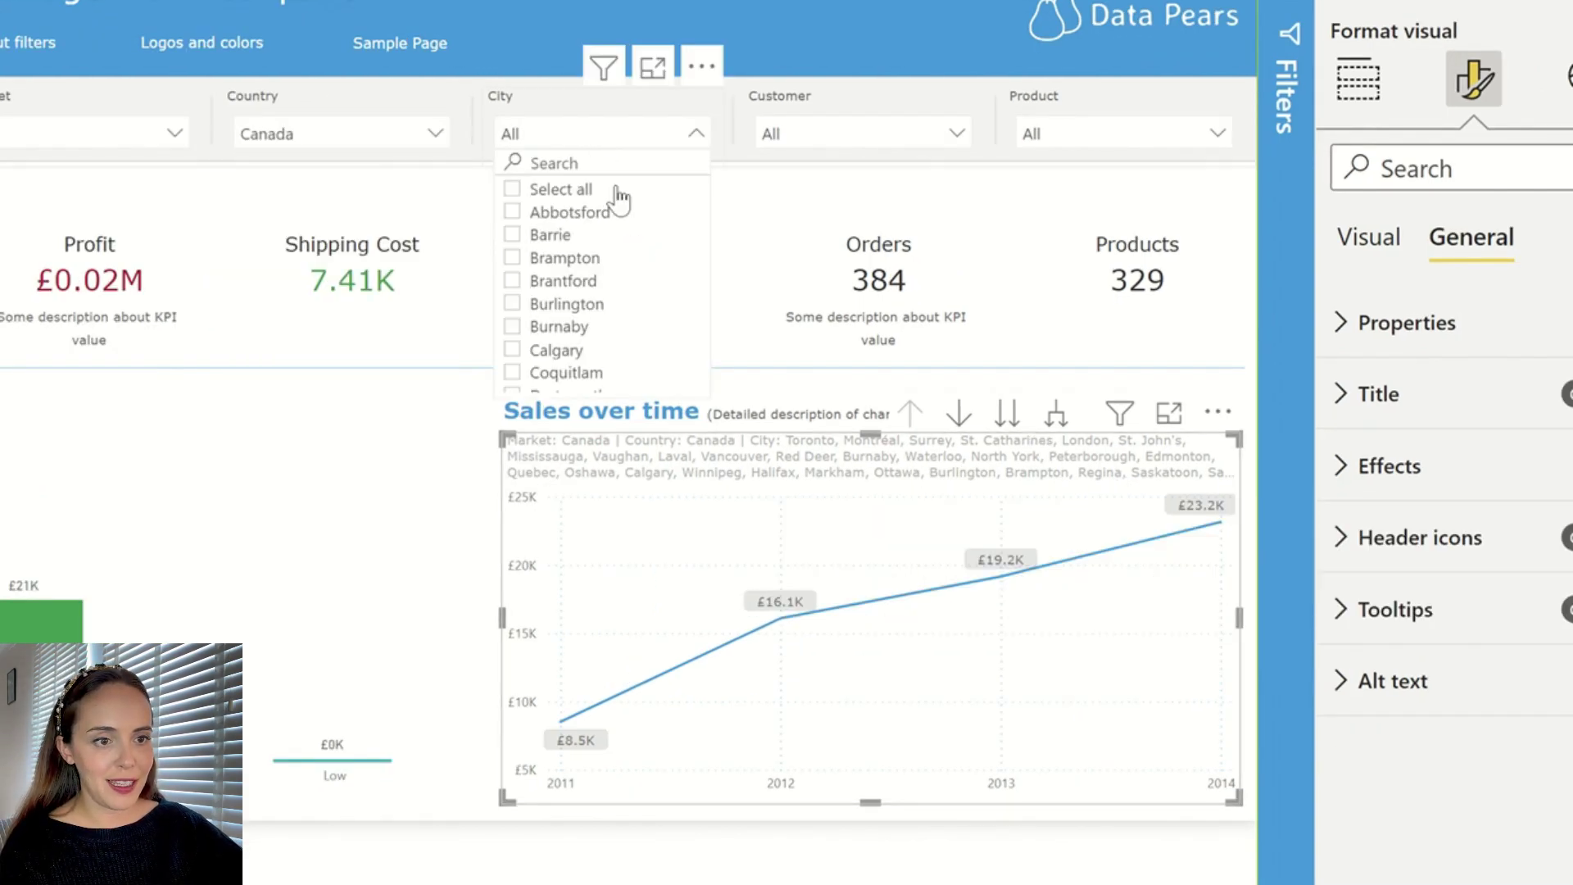
left_click(601, 238)
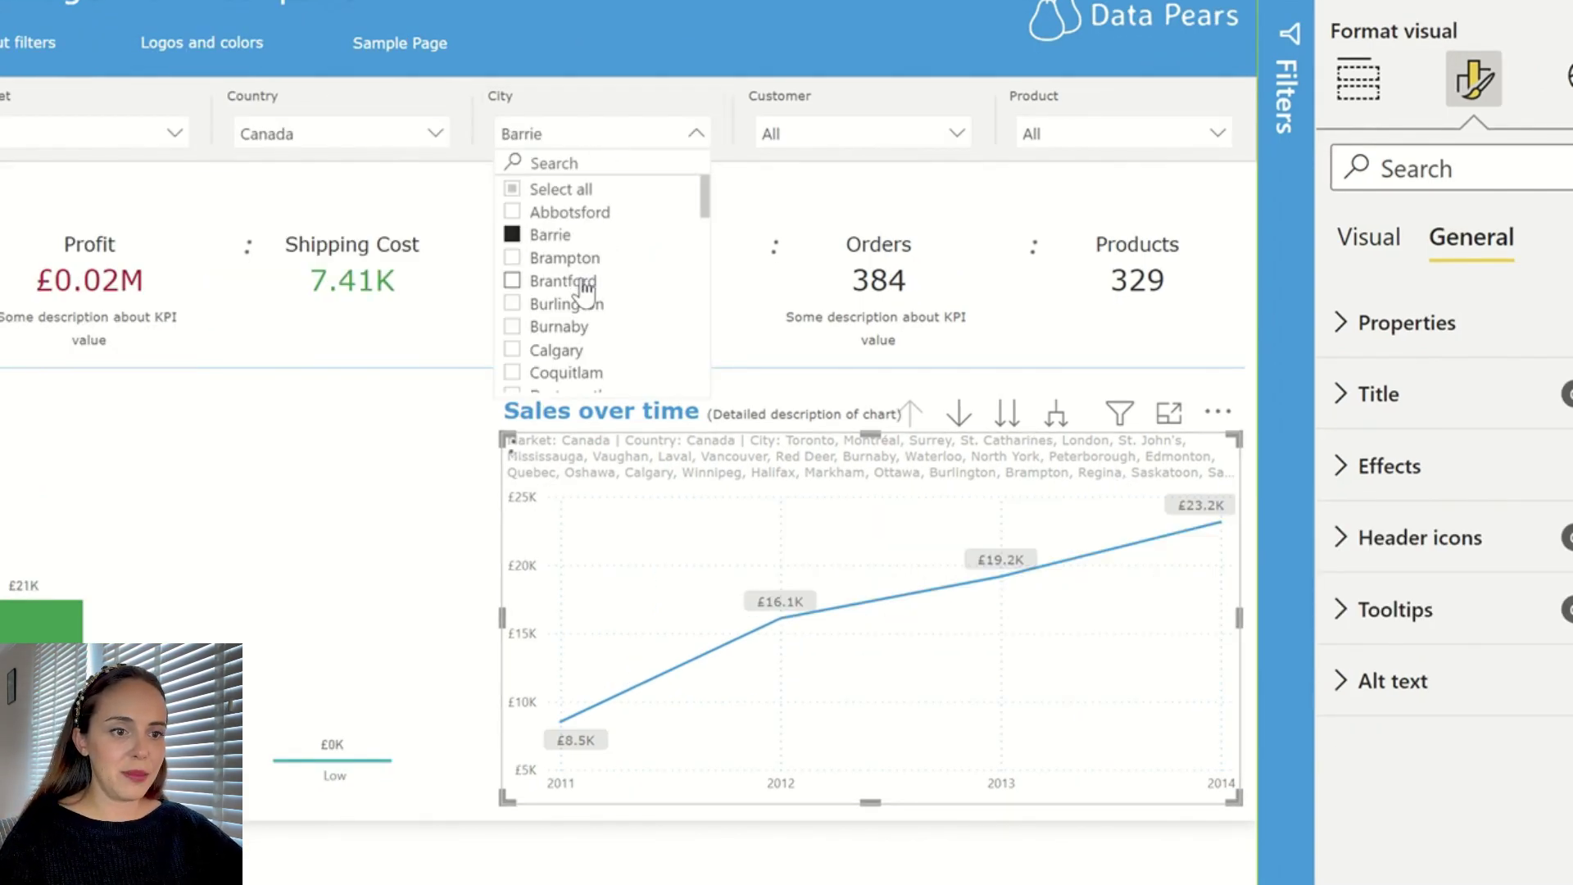
left_click(585, 282)
key("Down")
key("space")
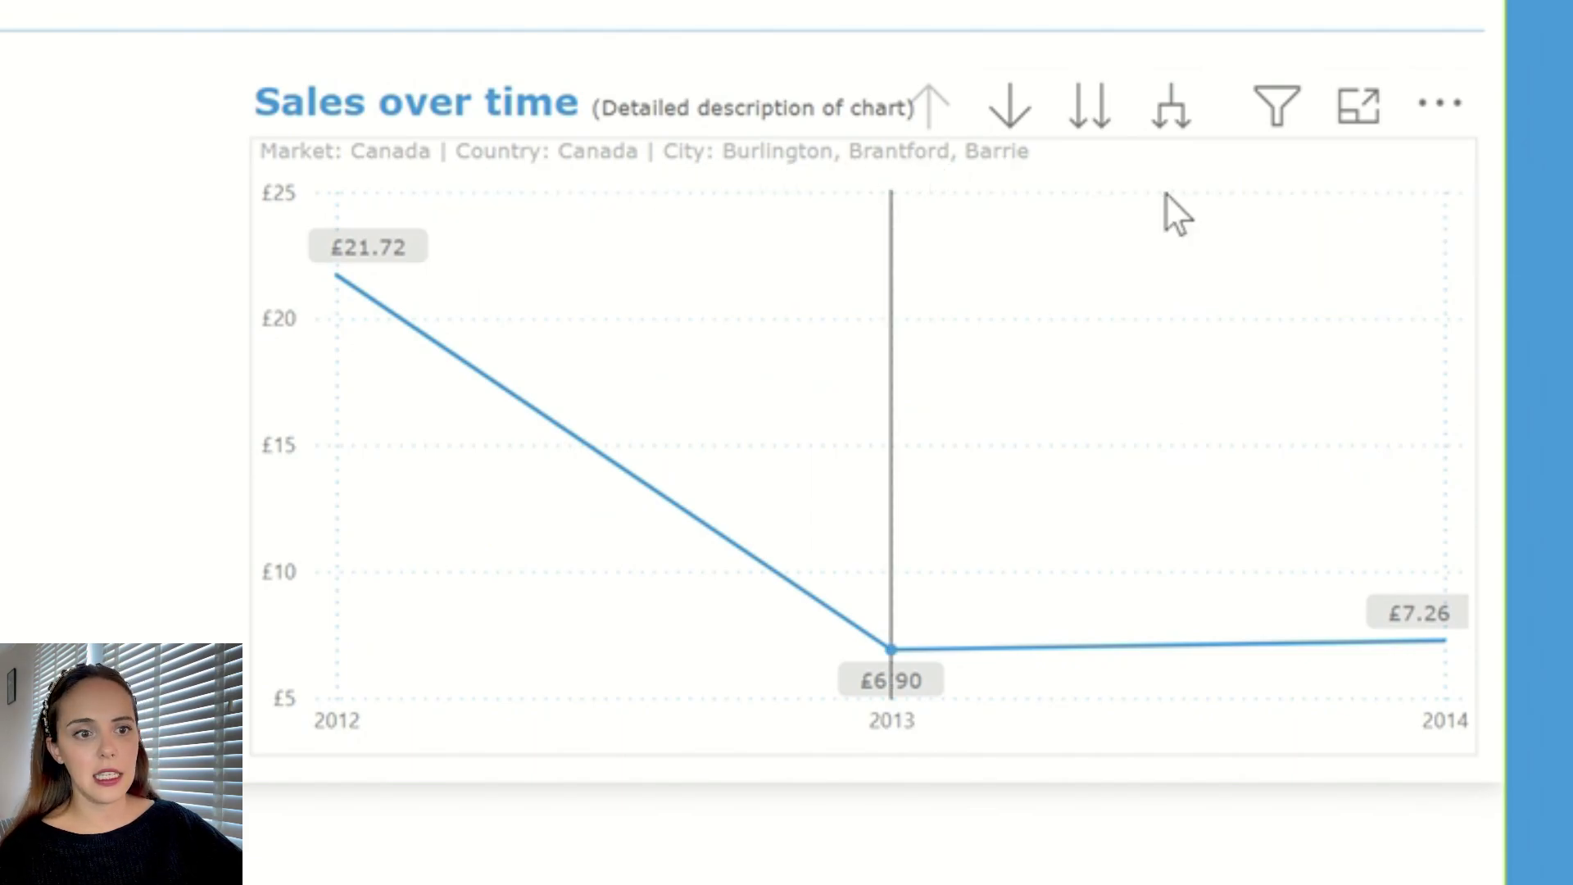
Select the Sales over time chart and check the available choices in the Country slicer.
left_click(461, 184)
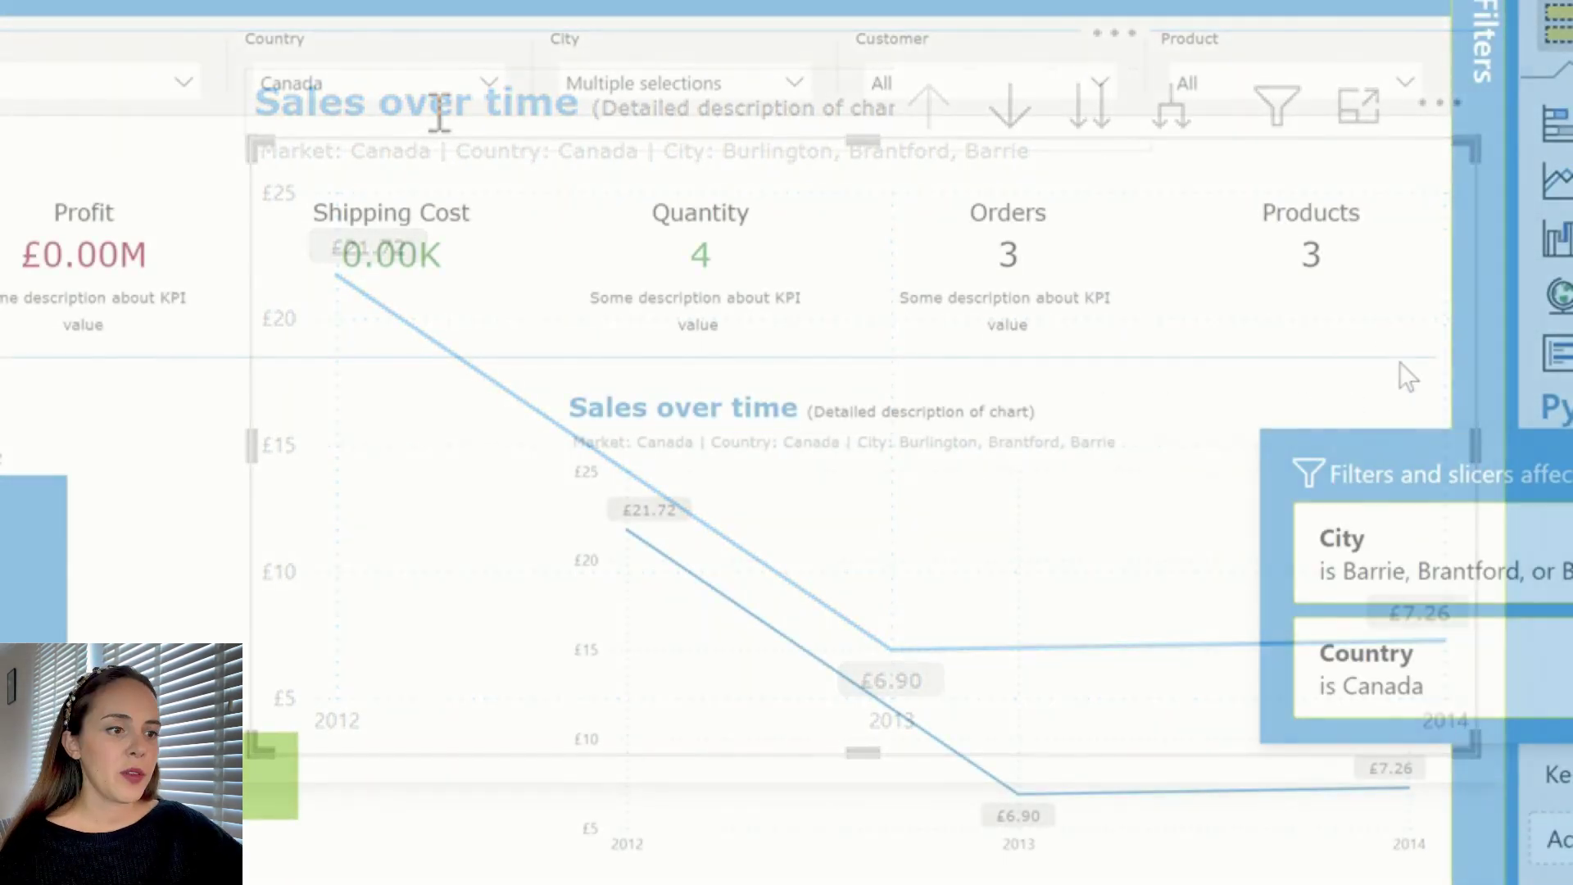
left_click(282, 90)
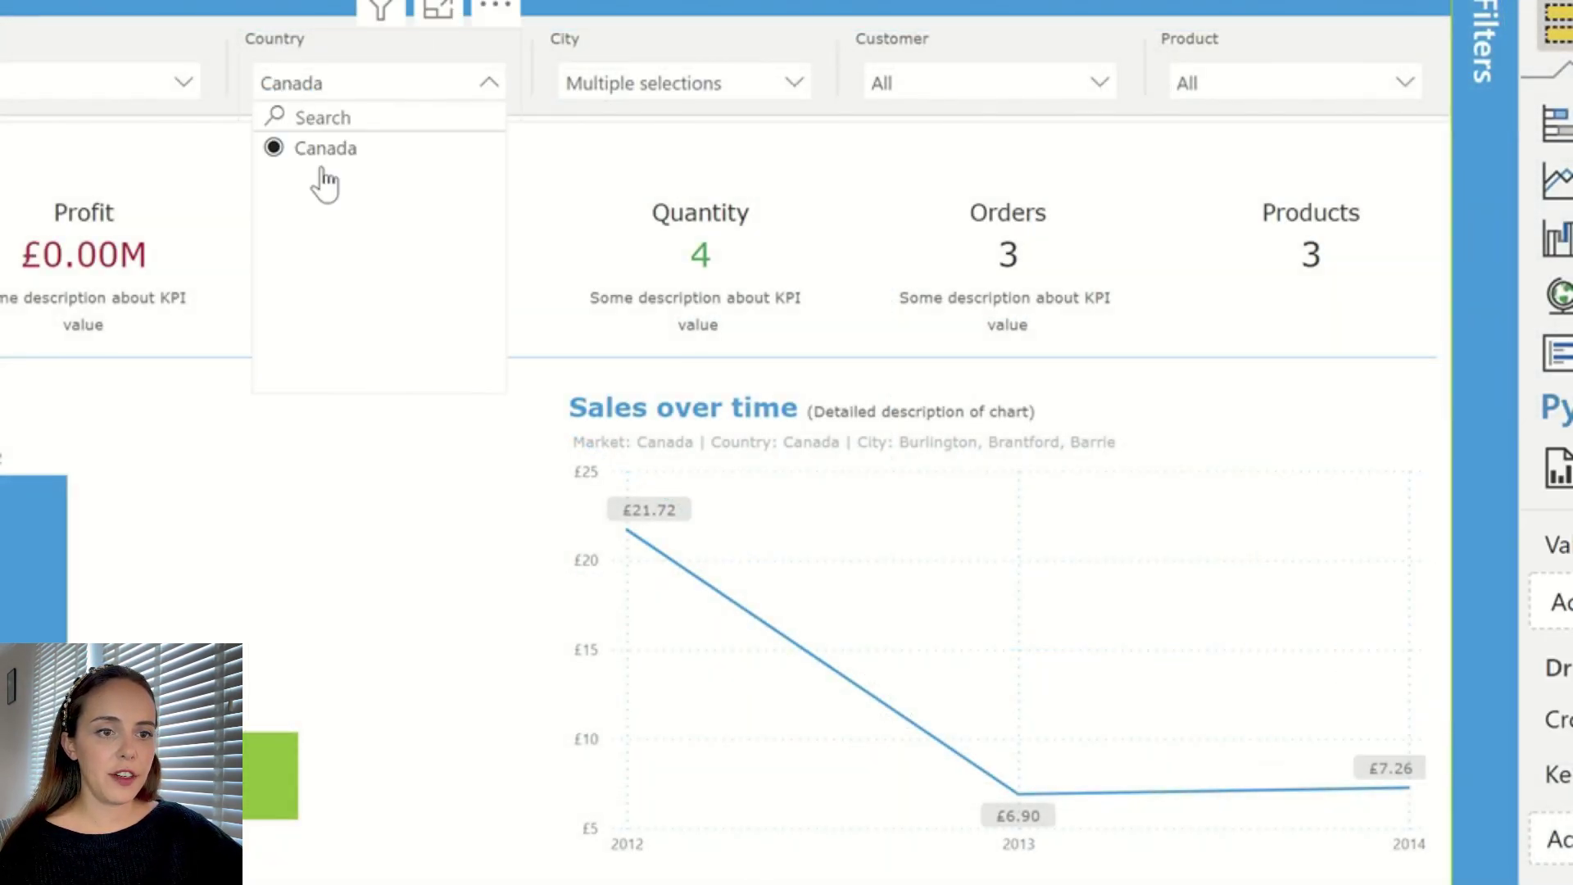
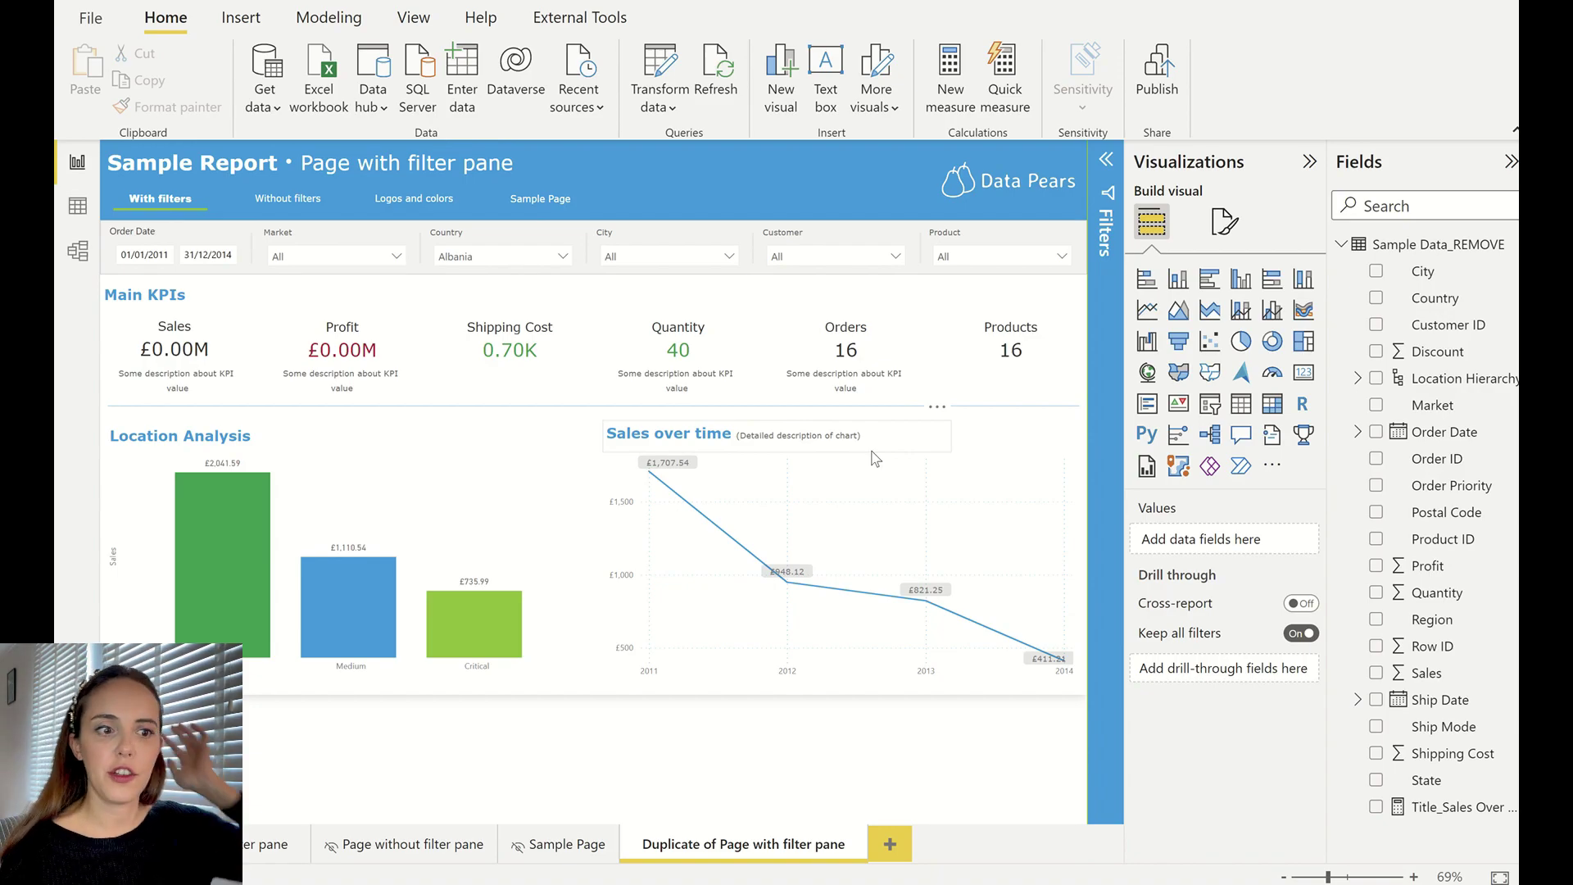
Open the general title formatting settings of the Sales over time line chart and go to its title text.
left_click(891, 545)
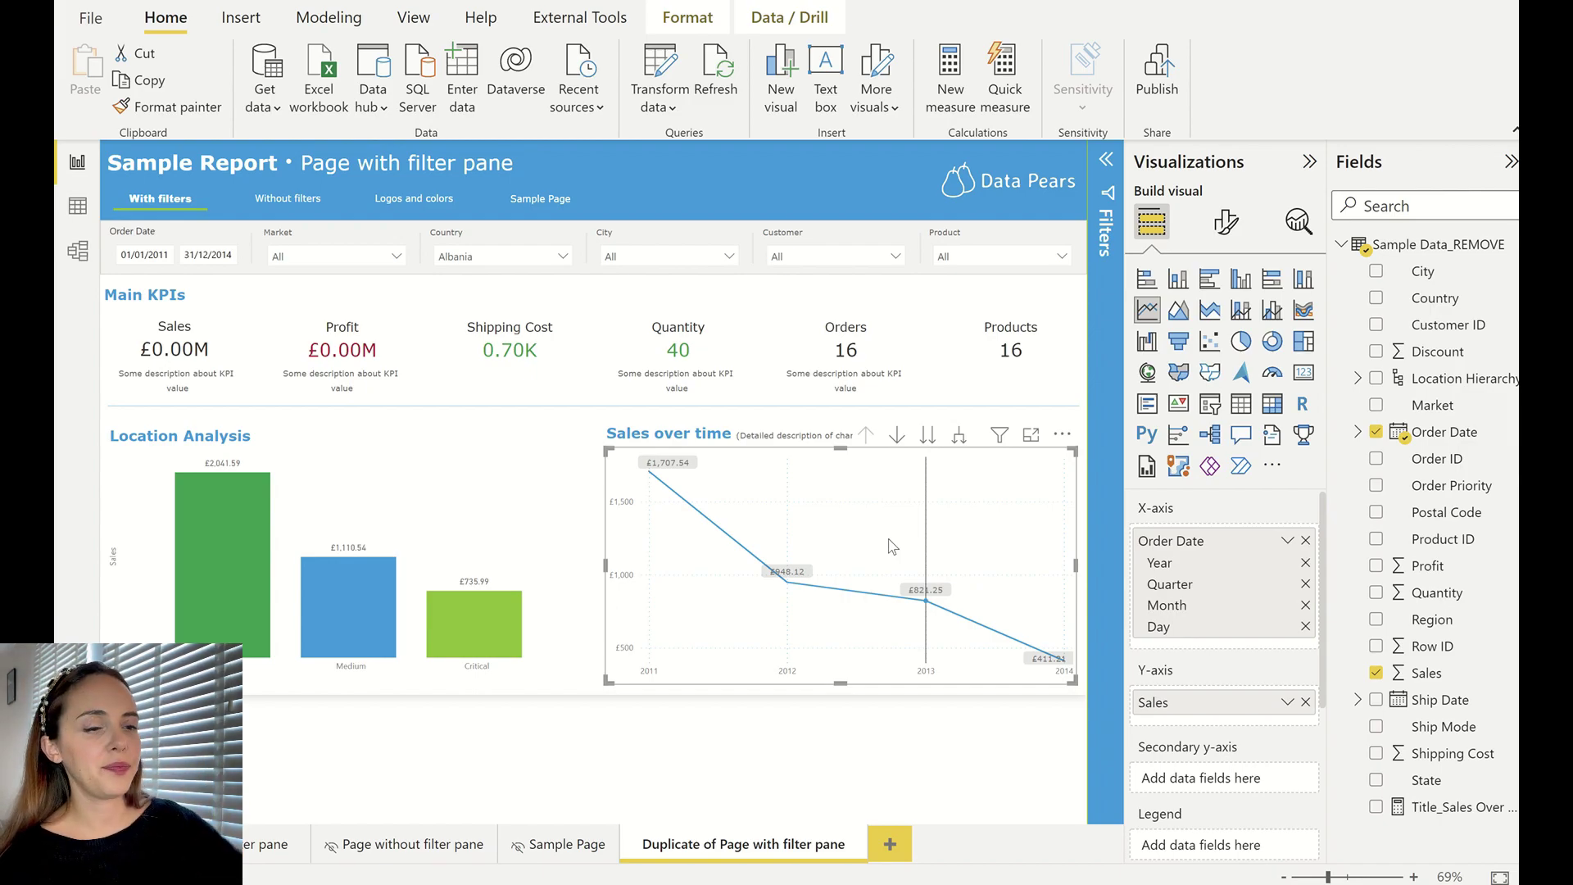
left_click(1226, 221)
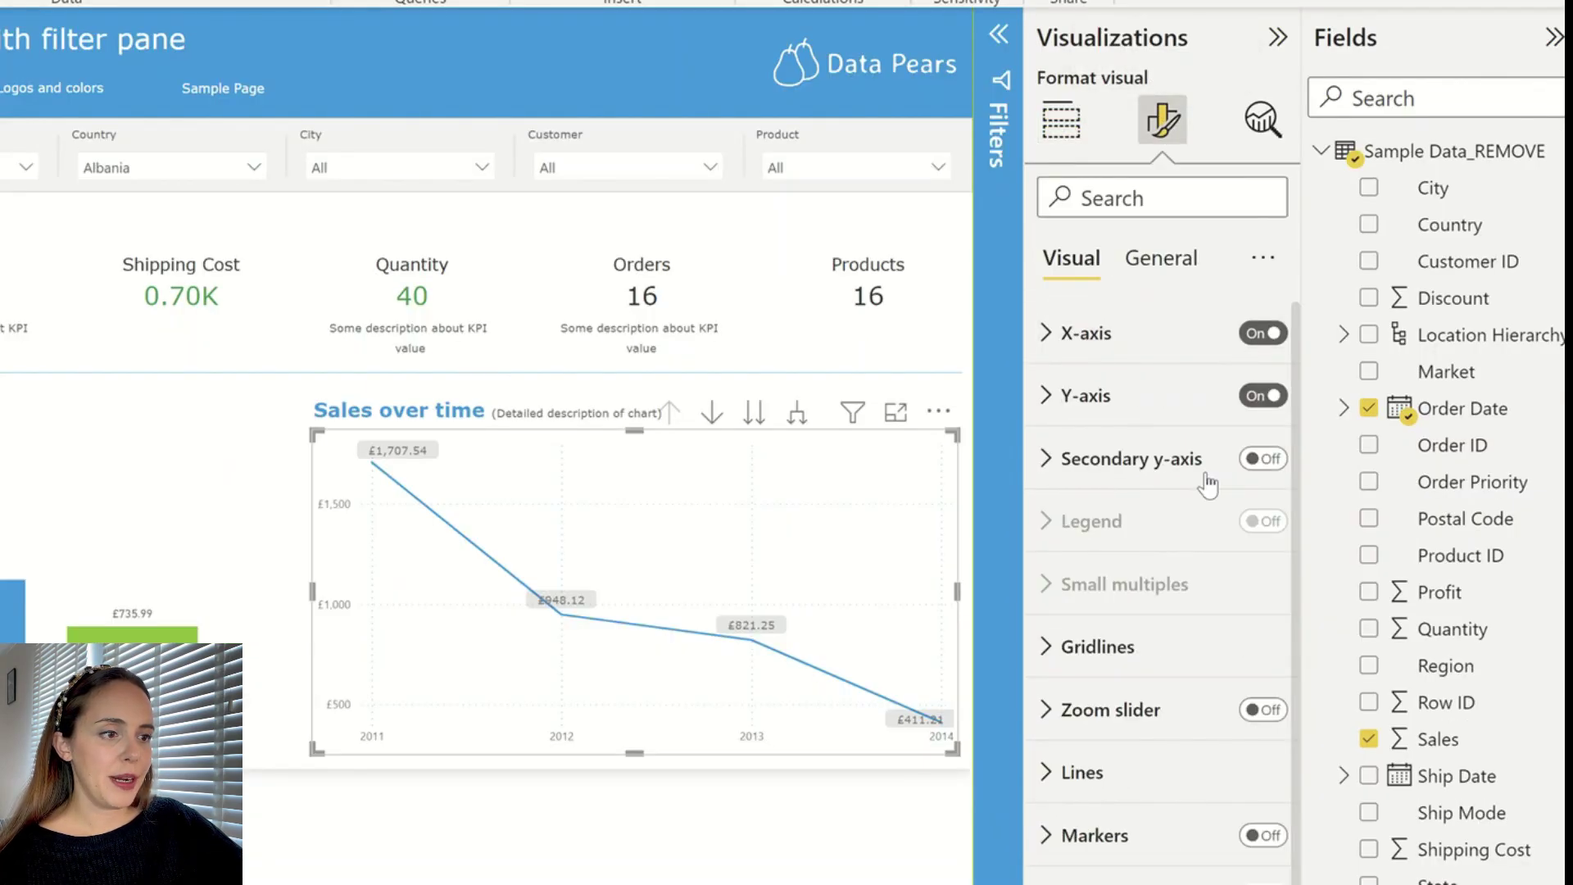
left_click(1149, 268)
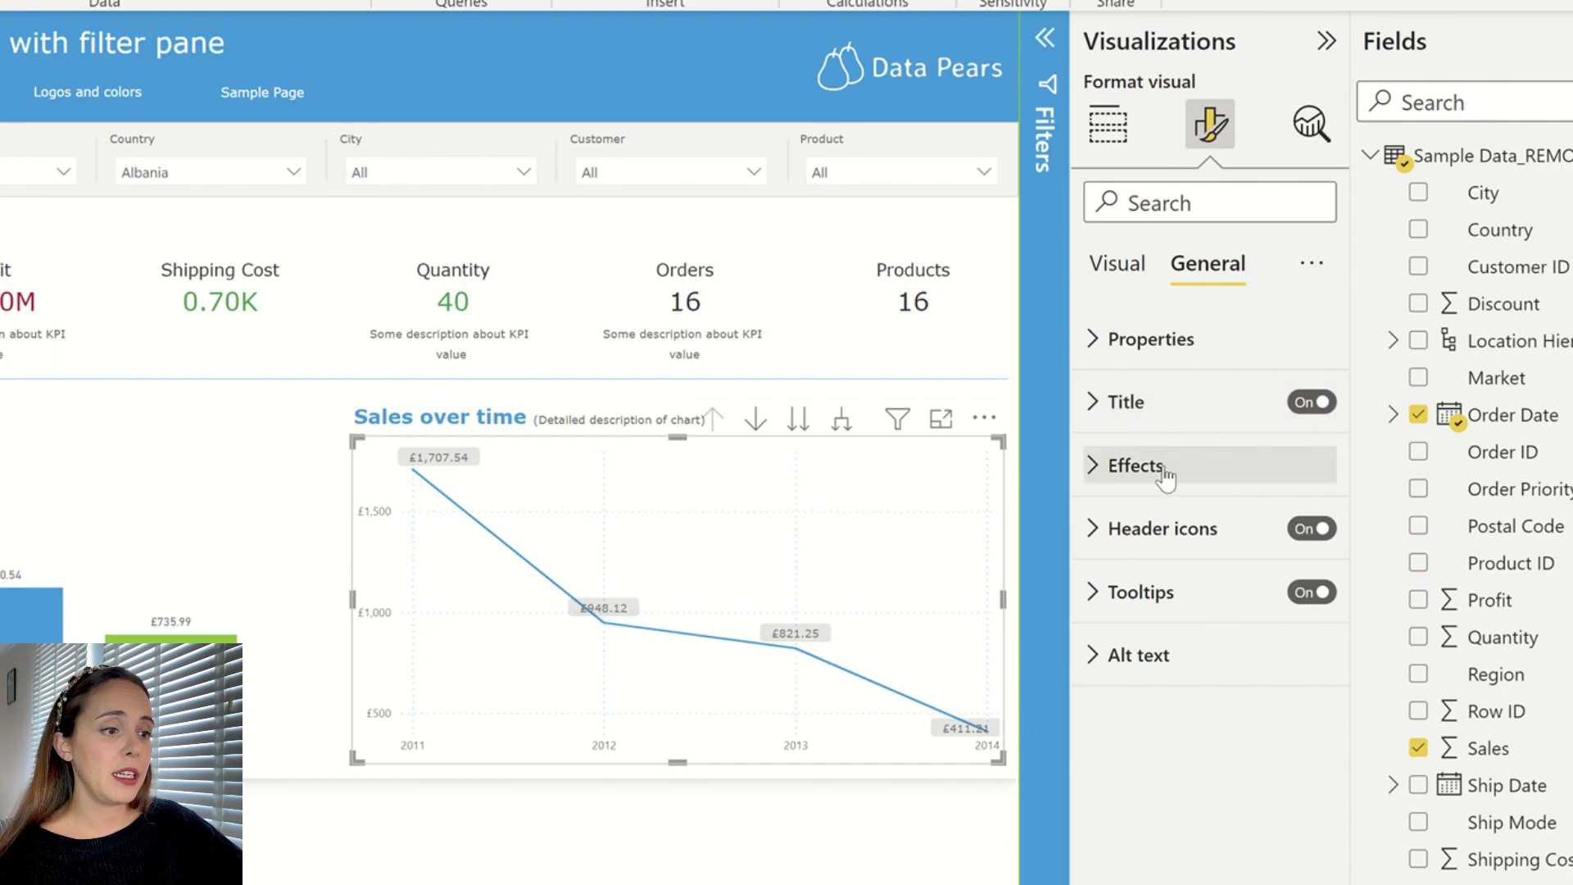
left_click(1169, 412)
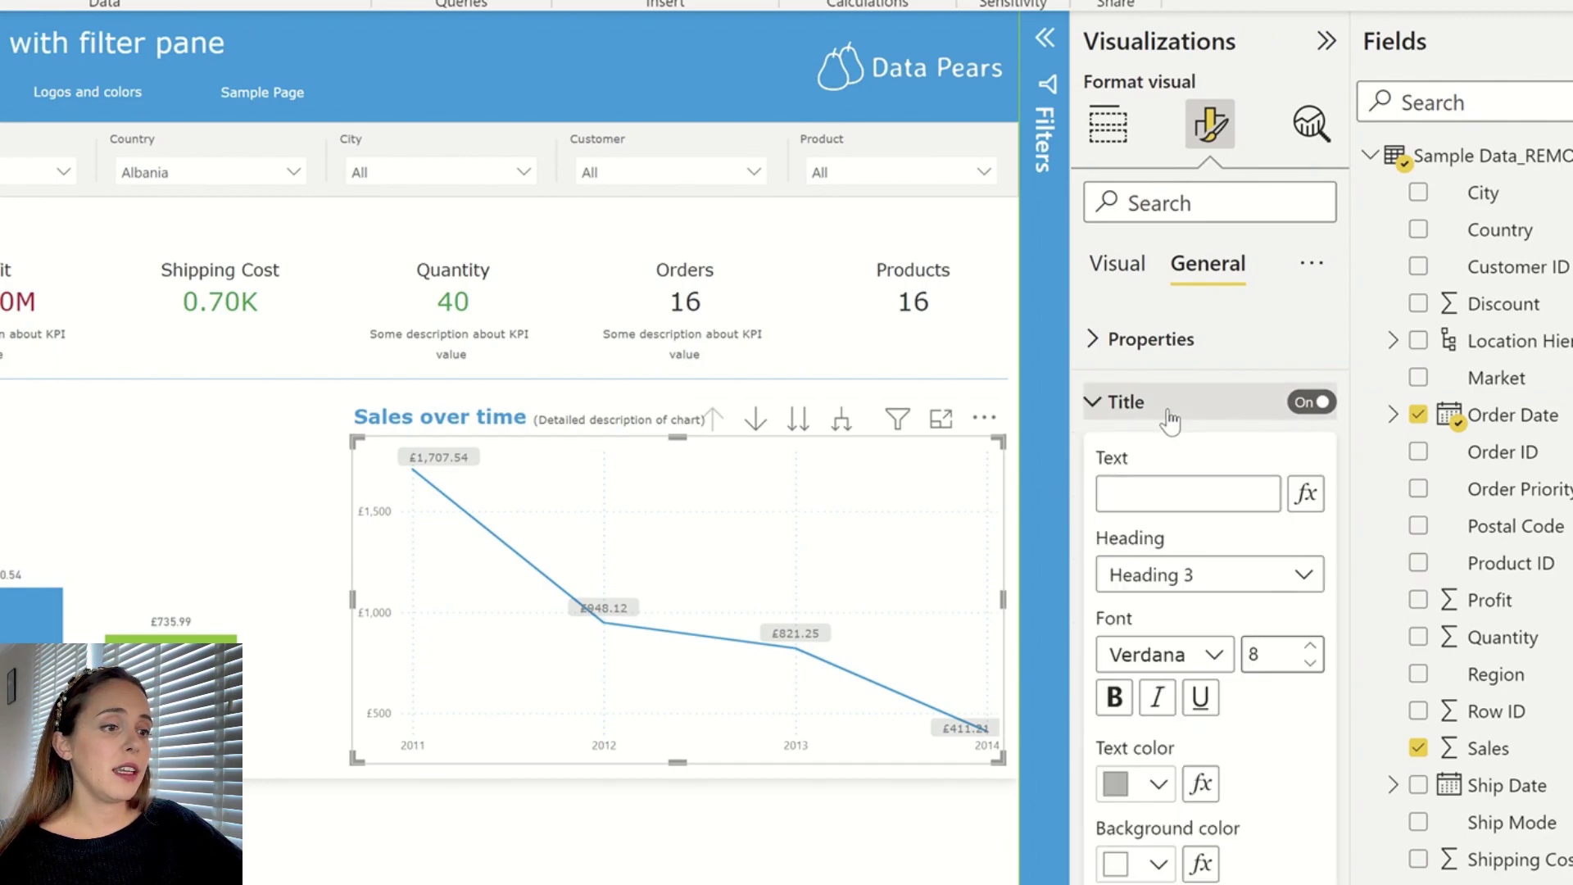
left_click(1175, 492)
type("Sales over time")
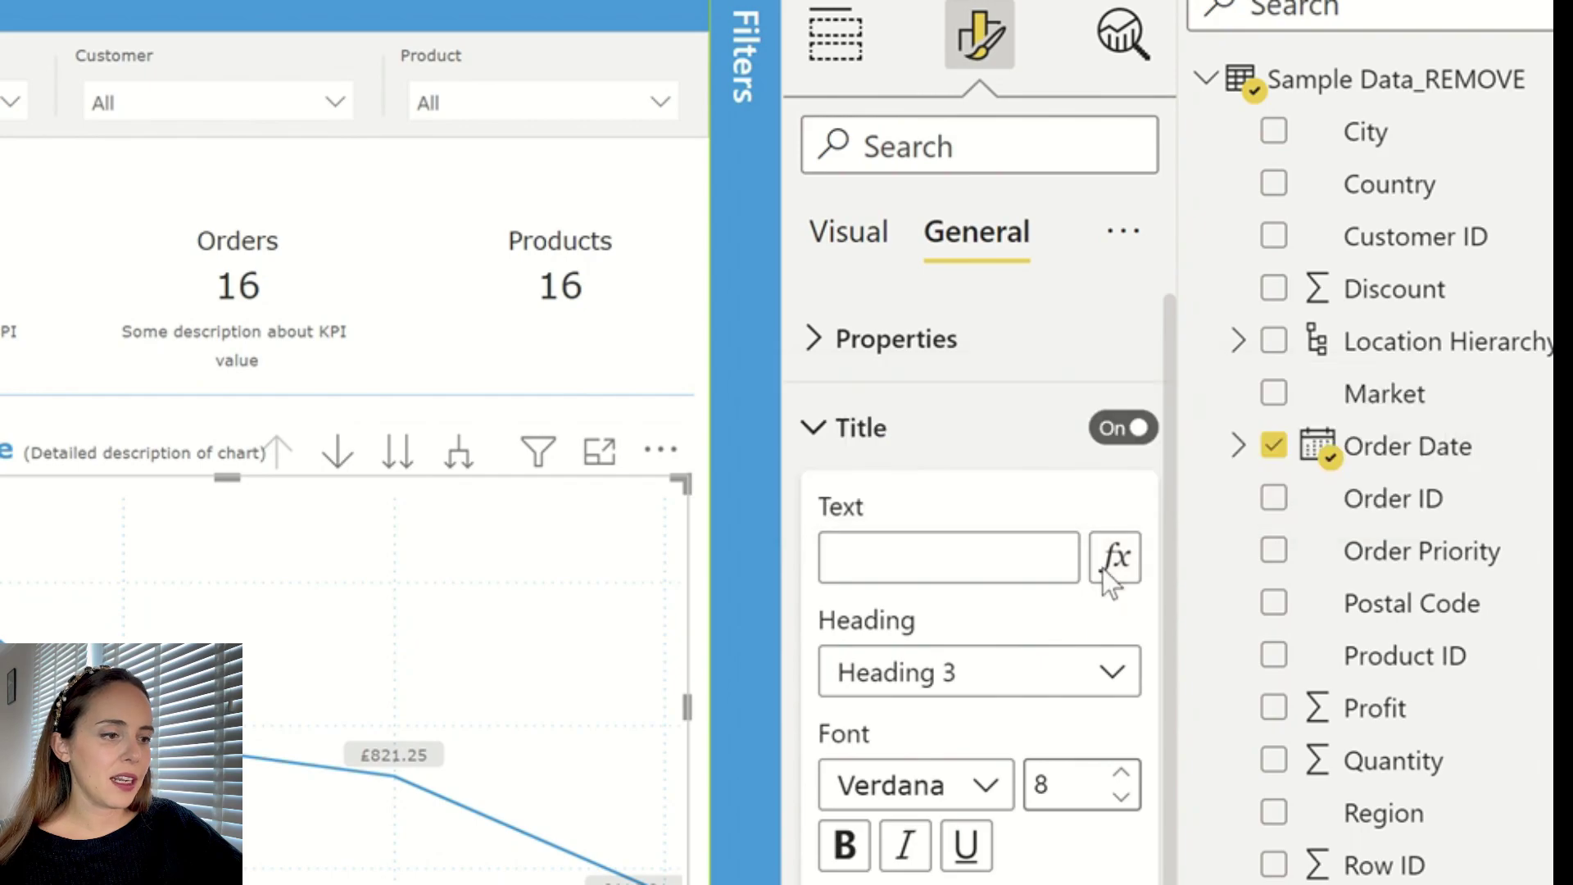
Inspect the conditional formatting options for the line chart's title text and cancel without choosing a field.
left_click(1106, 563)
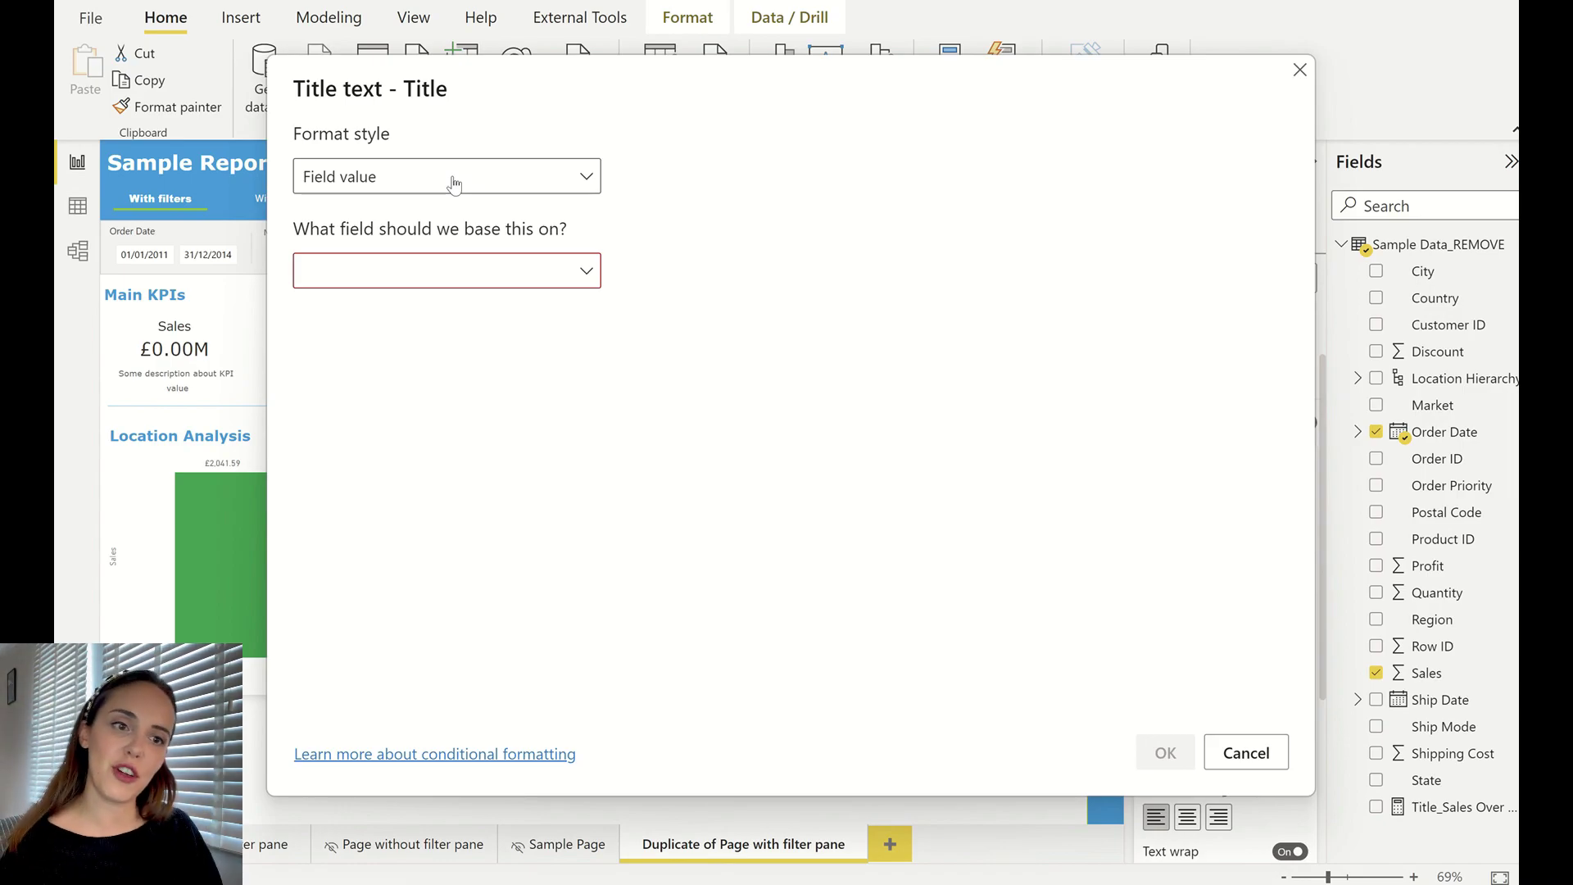
left_click(1219, 748)
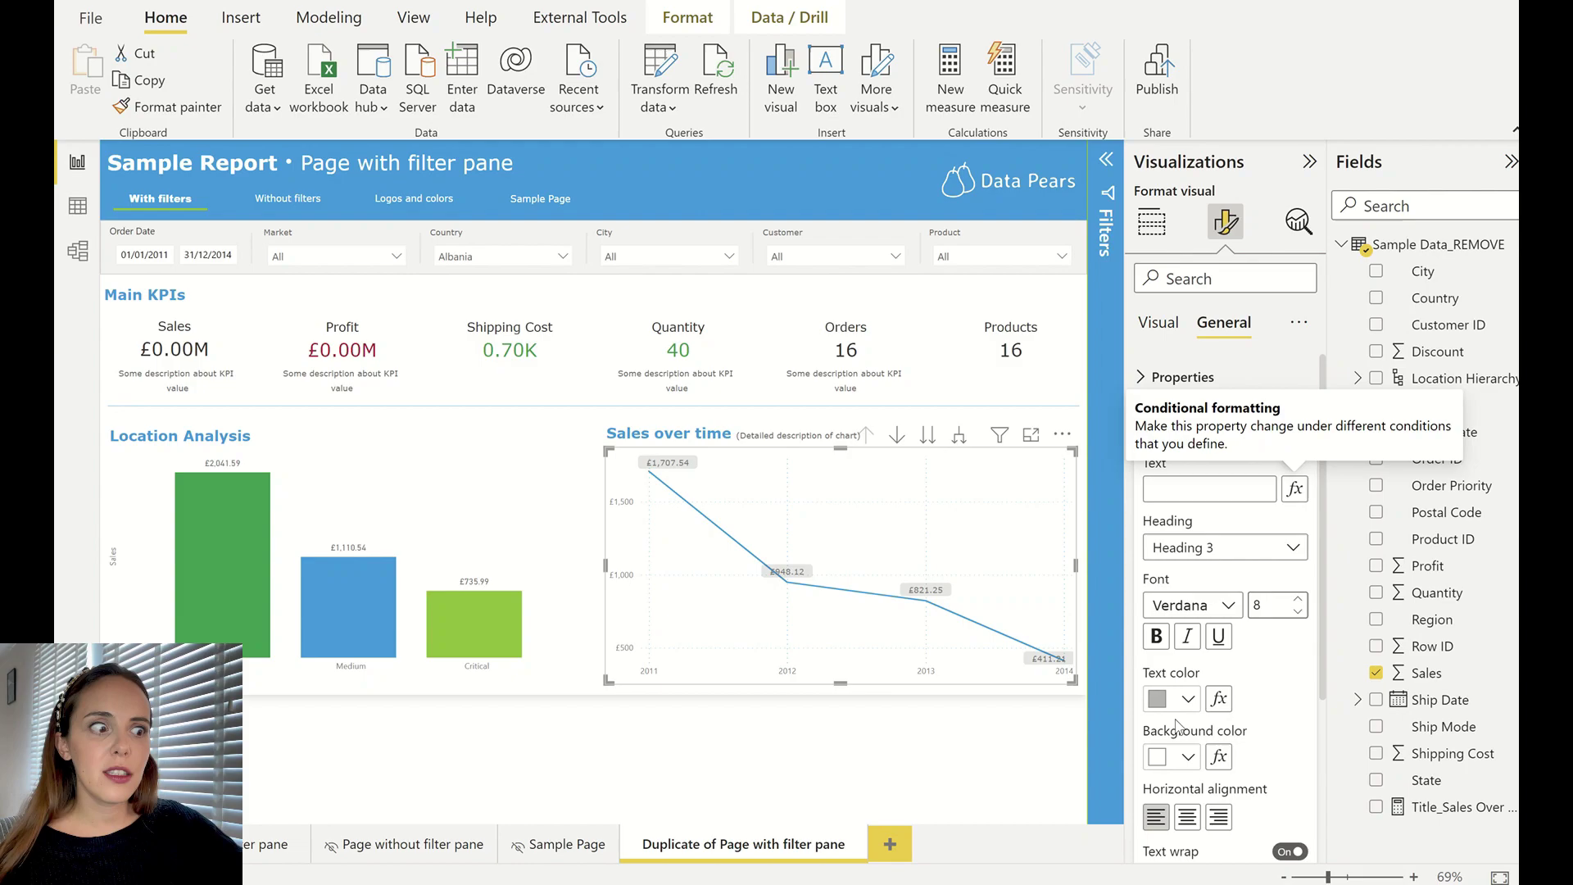
Open the Title_Sales Over Time Chart measure and examine its selected_country and selected_market variables.
left_click(1450, 806)
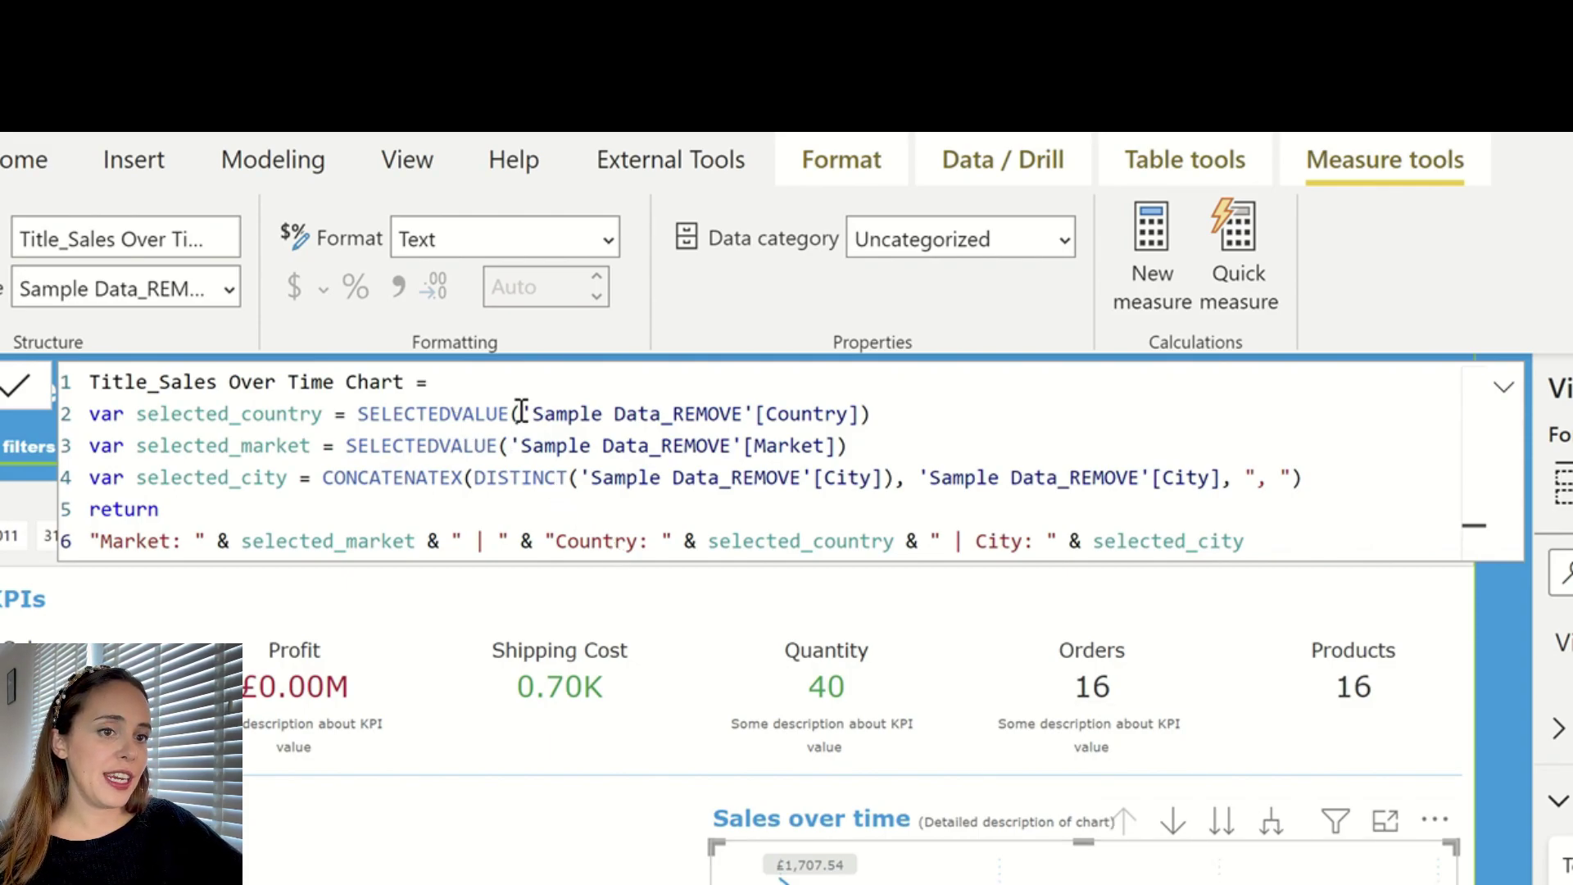
left_click_drag(509, 413, 463, 413)
left_click_drag(463, 478, 363, 478)
left_click_drag(264, 413, 665, 421)
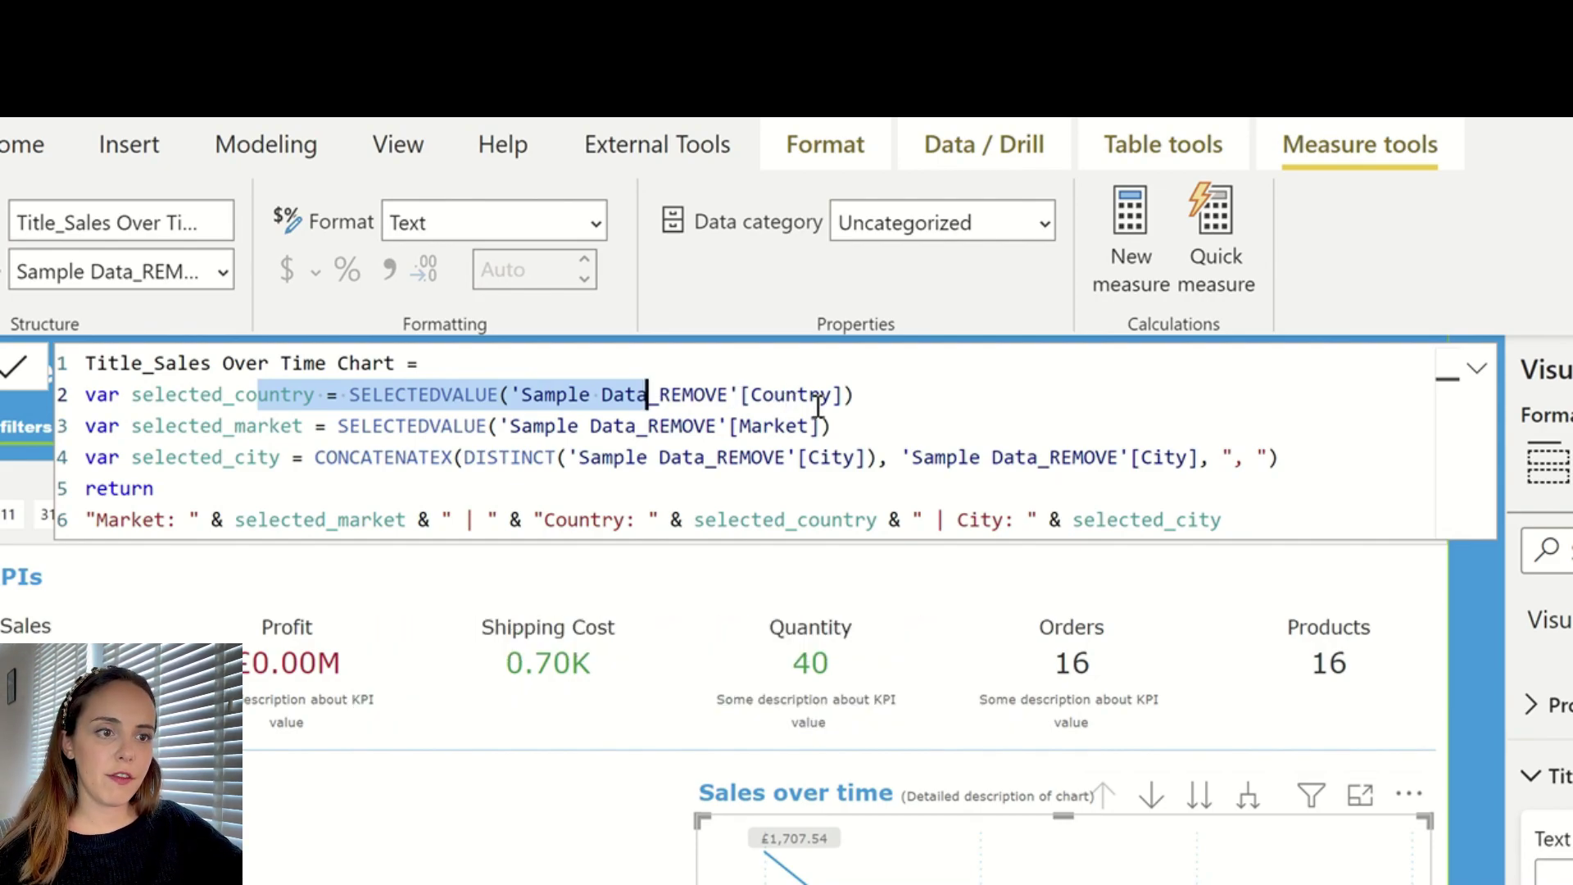
left_click_drag(834, 426, 177, 427)
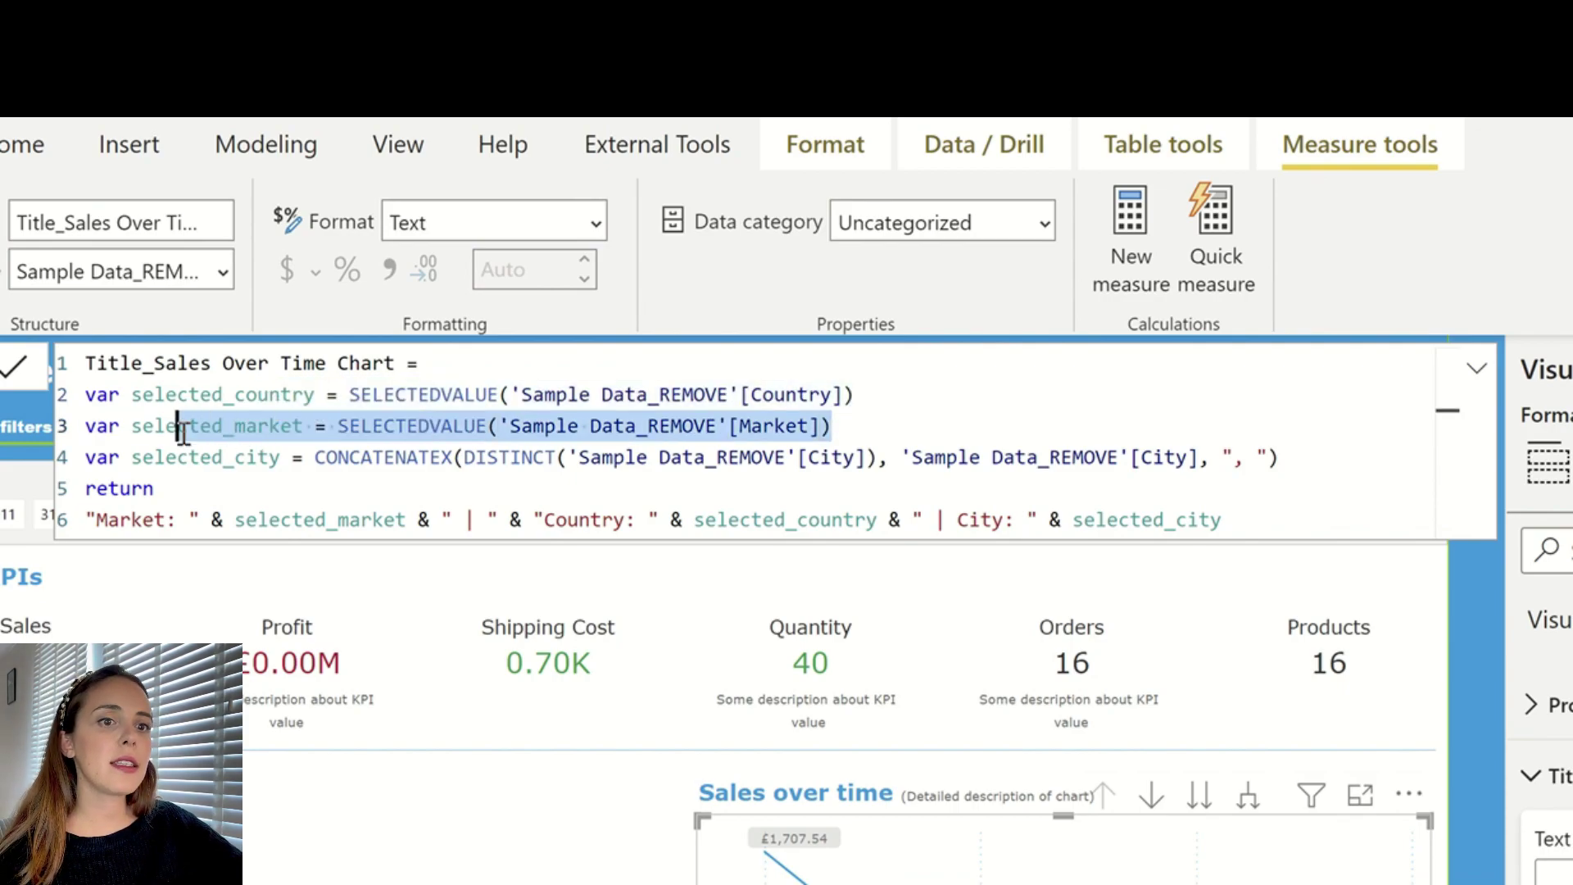
left_click(857, 425)
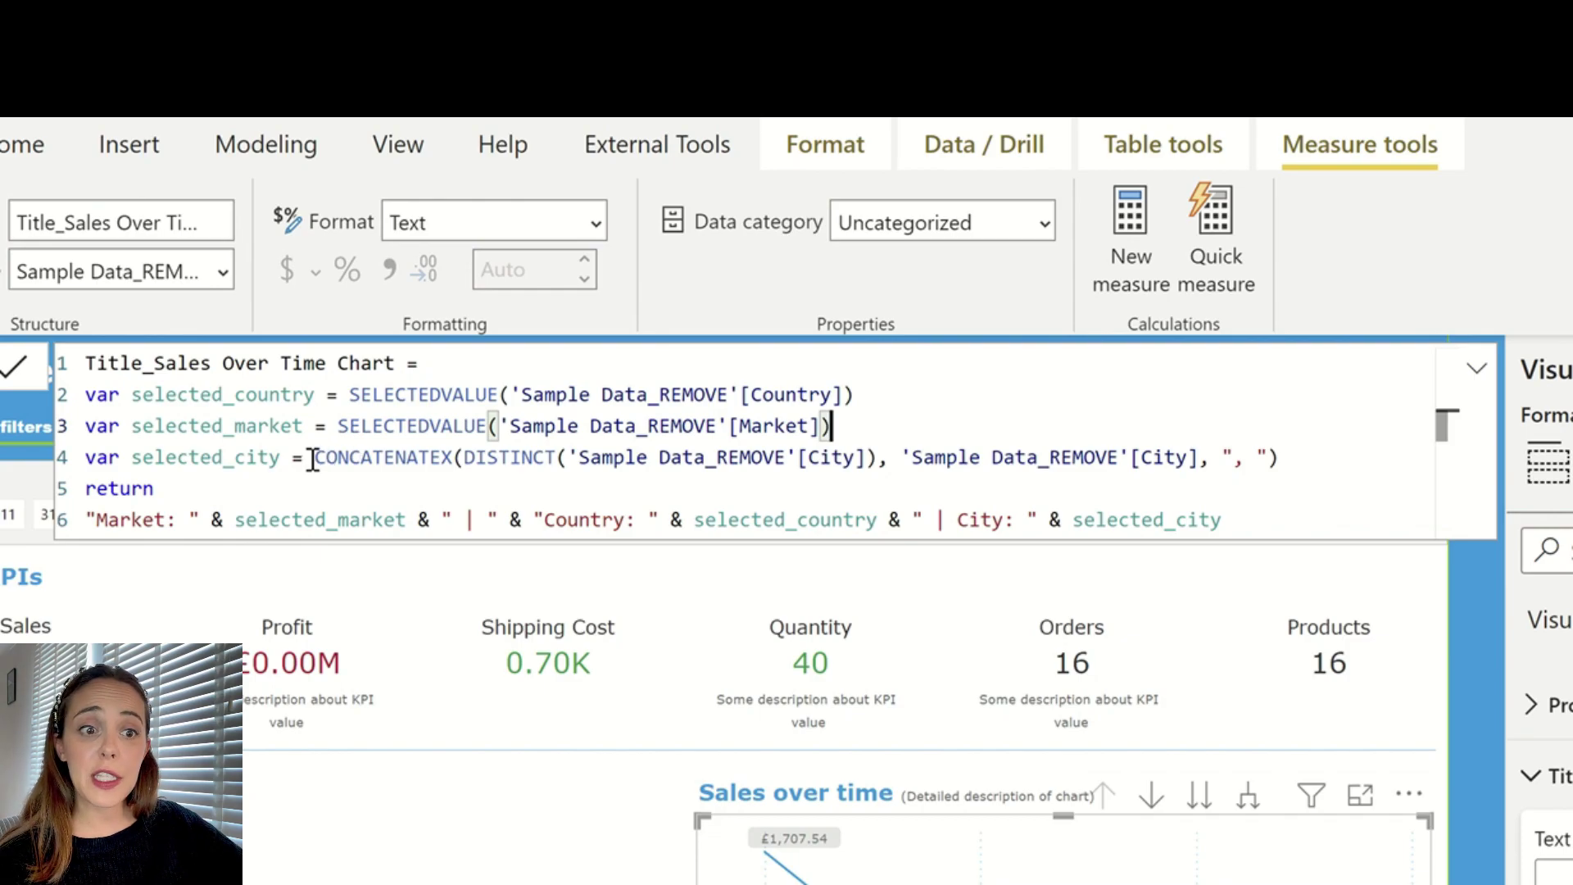
Examine the CONCATENATEX expression of the selected_city variable, including its DISTINCT city column and the comma delimiter.
left_click_drag(314, 457, 1338, 448)
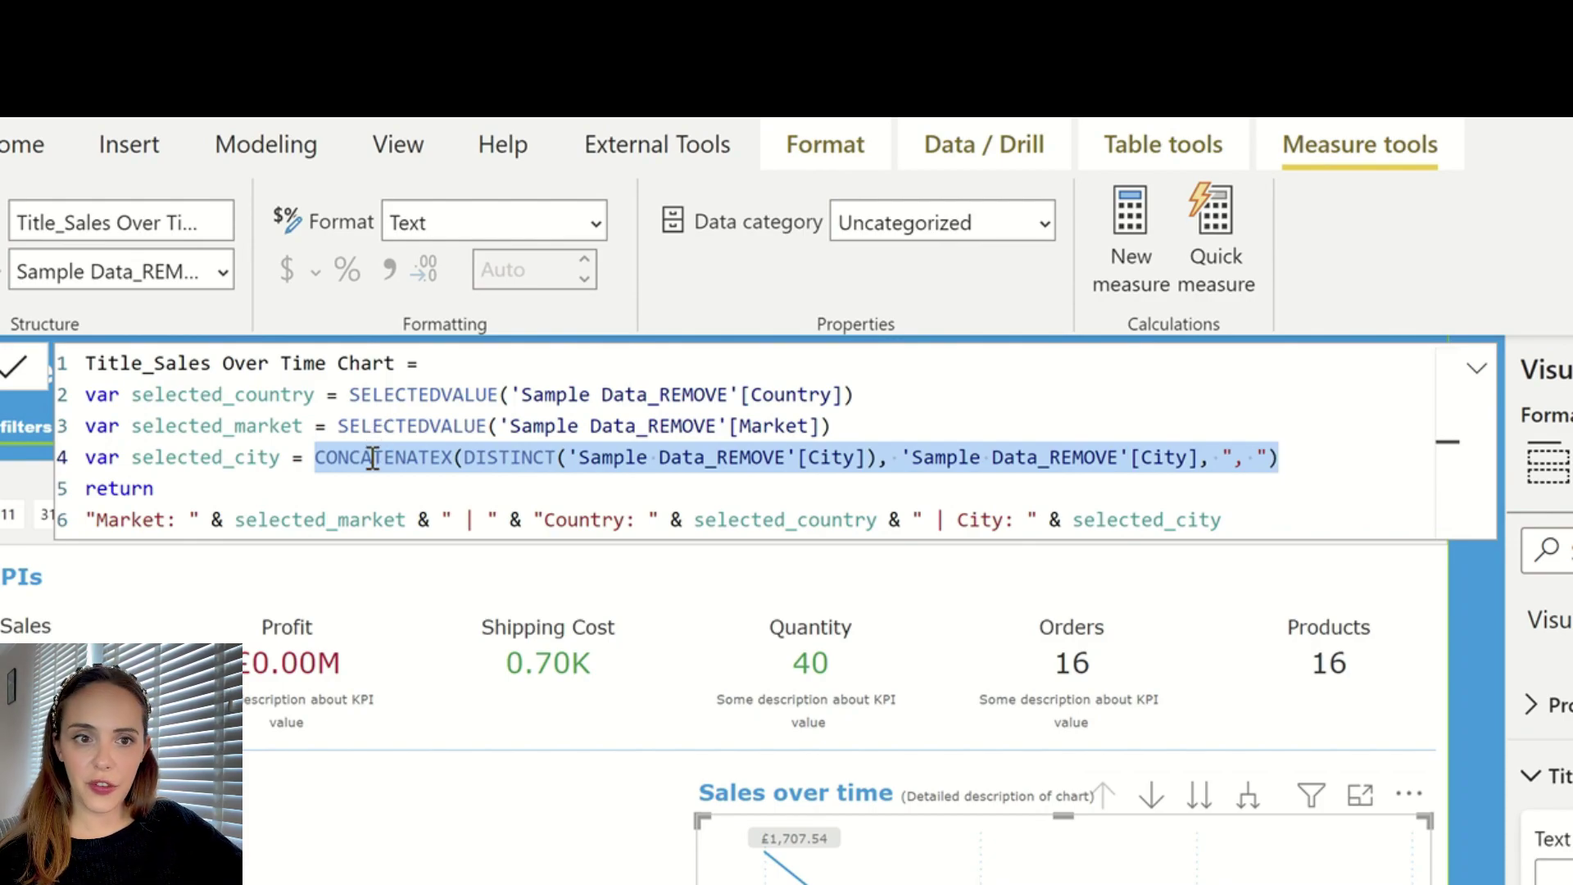
left_click(546, 463)
left_click_drag(568, 463, 866, 464)
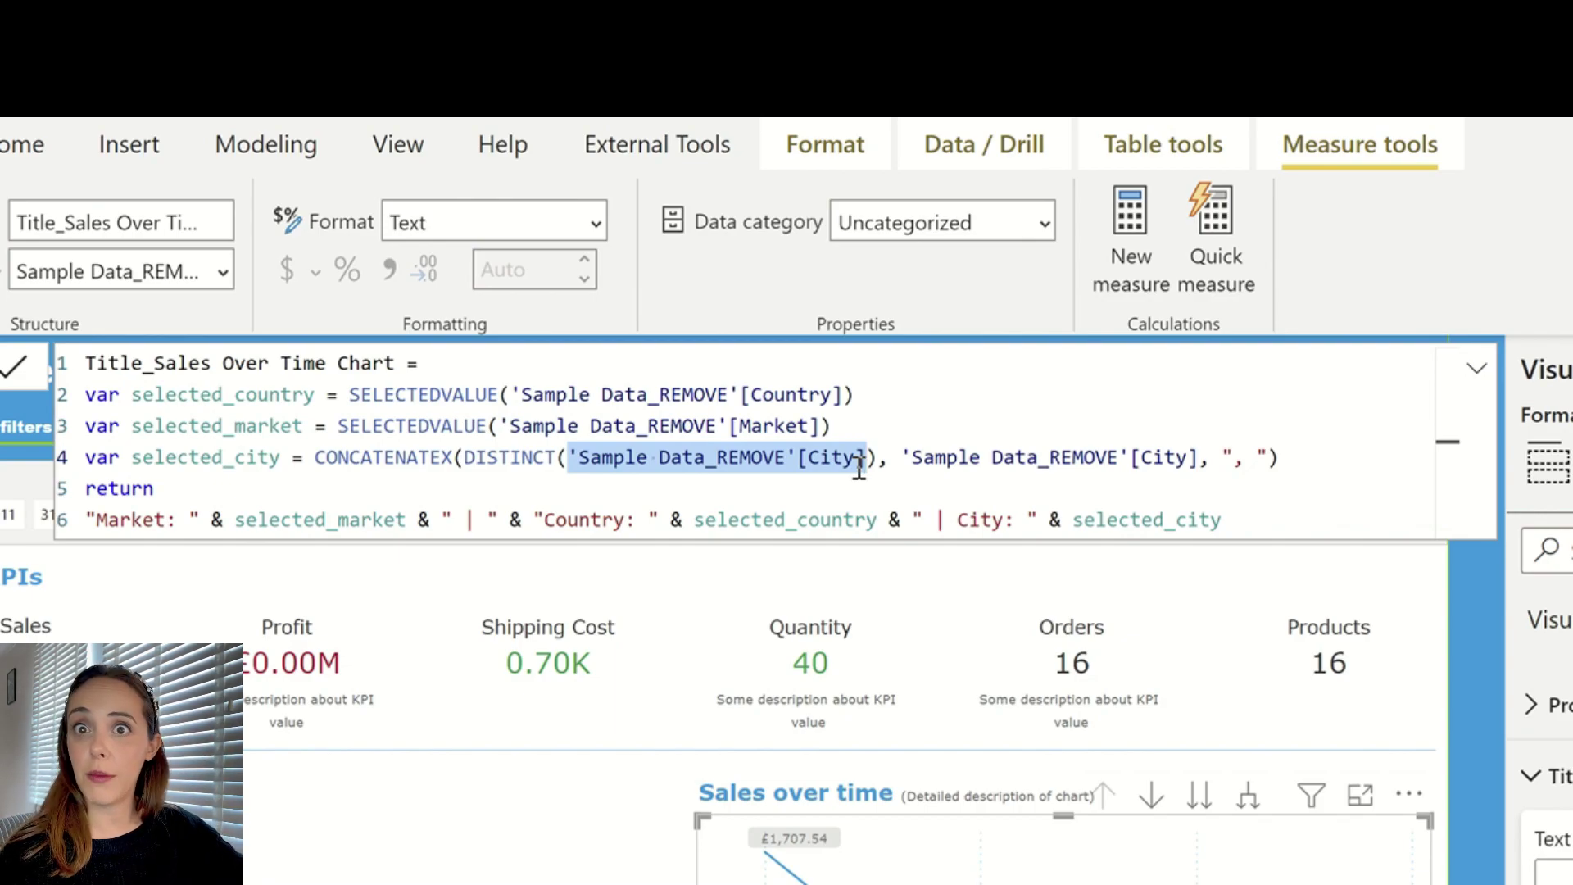
mouse_move(1257, 457)
left_mouse_down()
mouse_move(1225, 459)
mouse_move(1238, 463)
left_mouse_up()
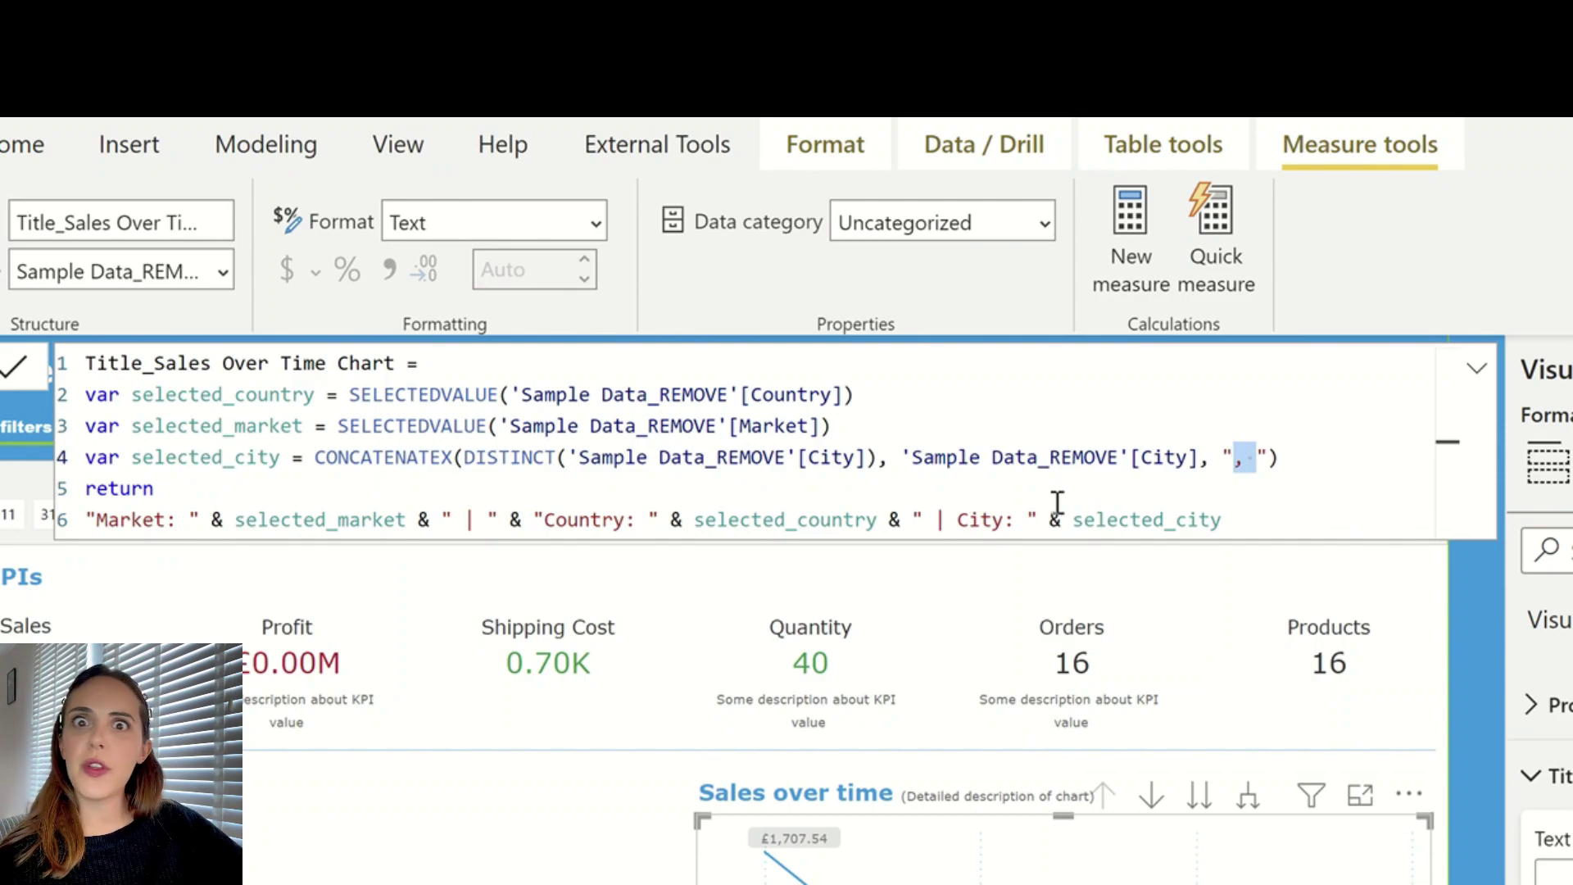
left_click_drag(305, 457, 1350, 467)
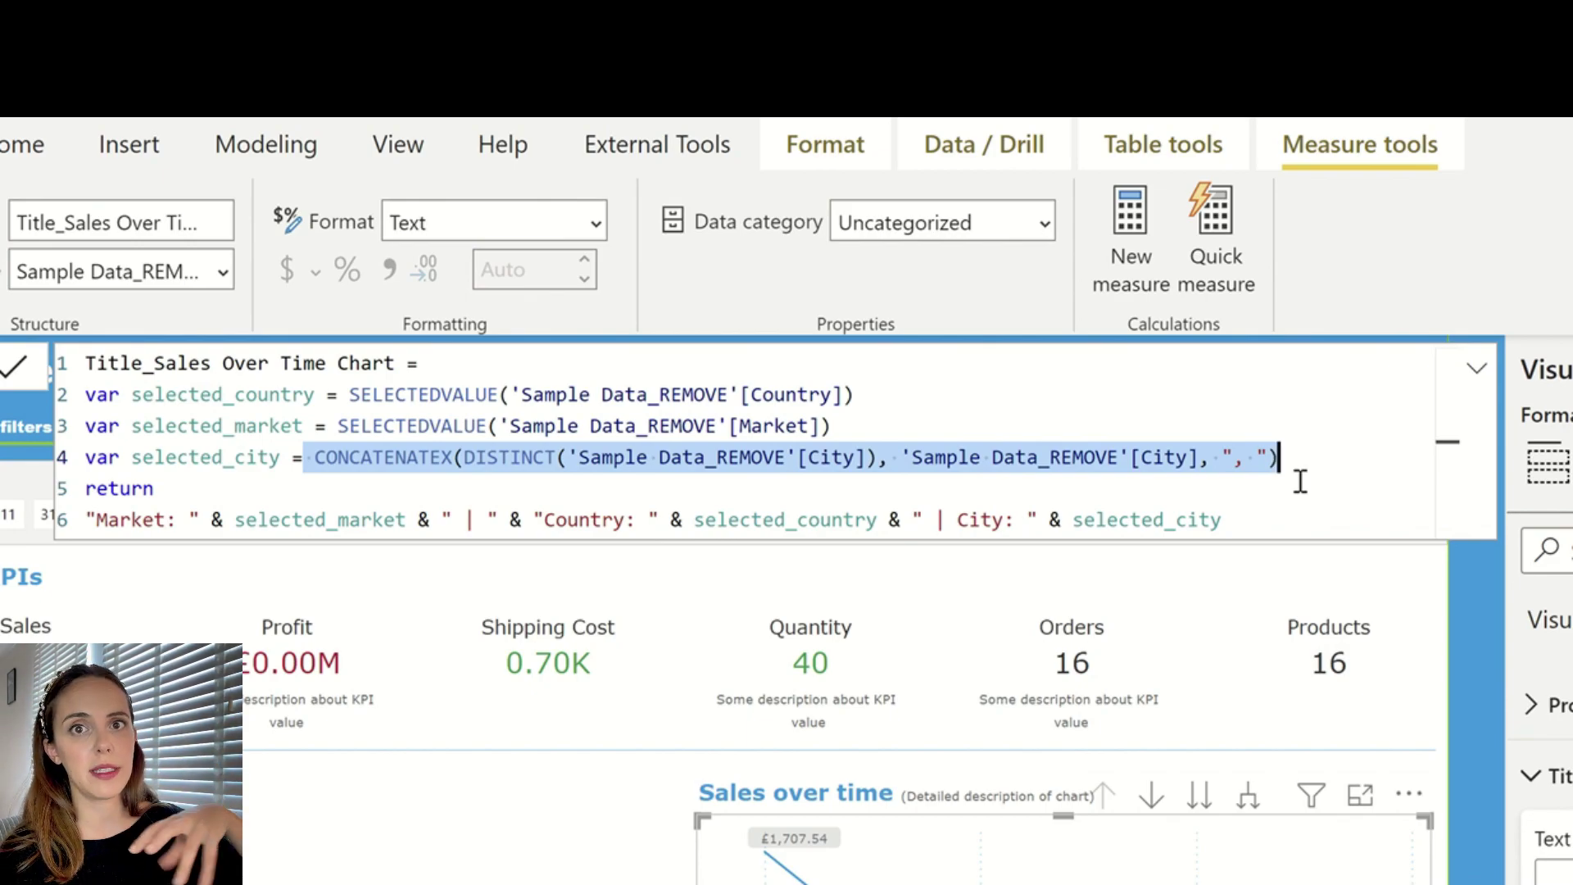
Examine the return part of the measure, with the Market label, the selected_market variable and the pipe separator.
left_click(155, 489)
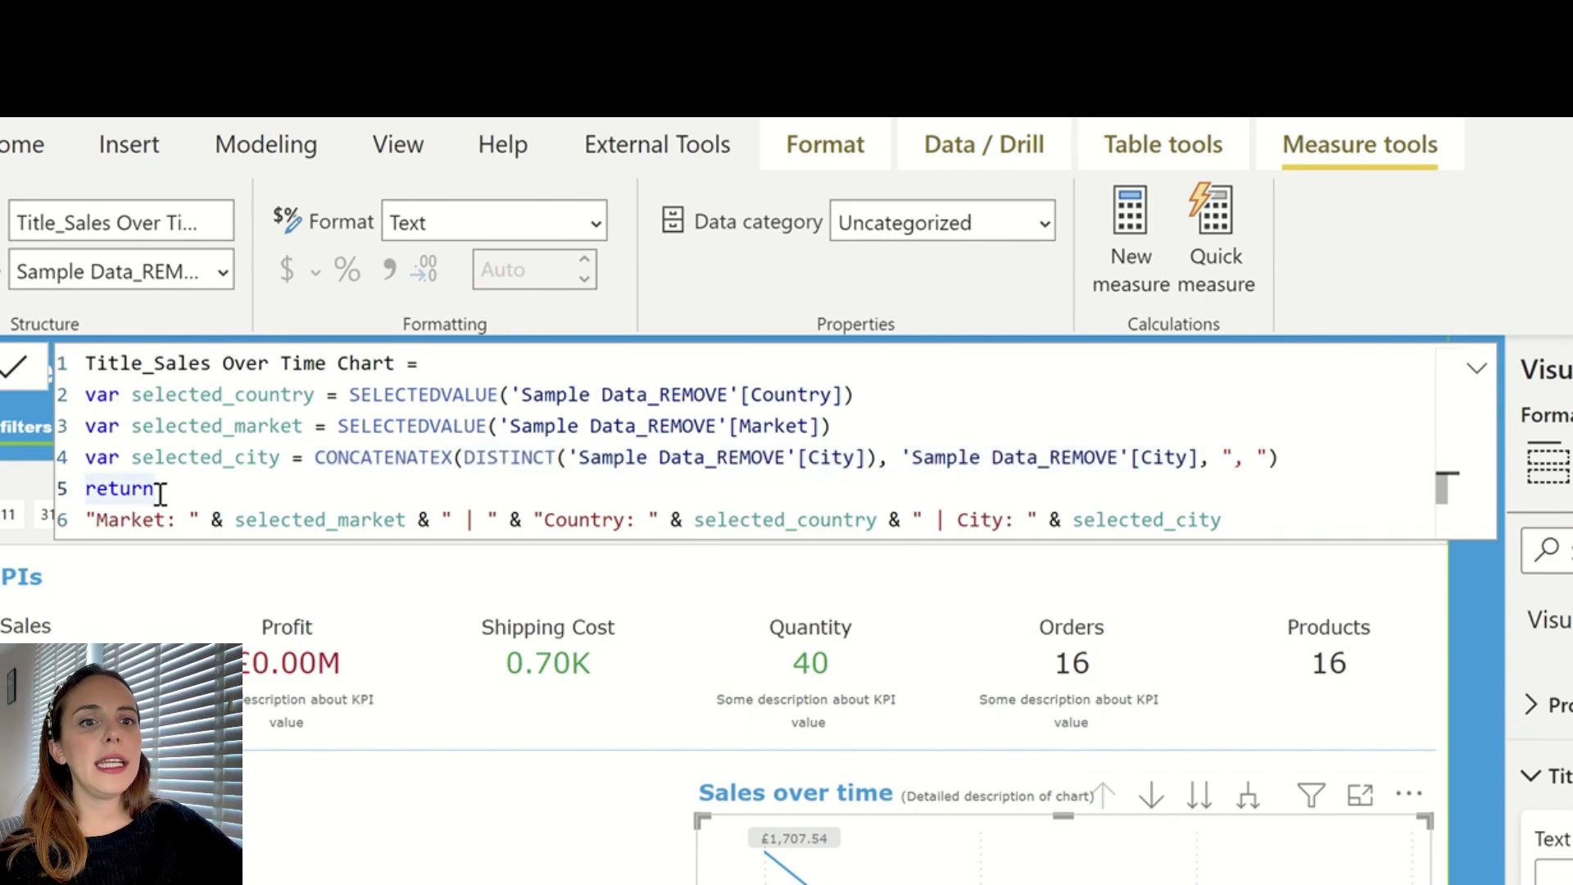
left_click_drag(316, 457, 87, 395)
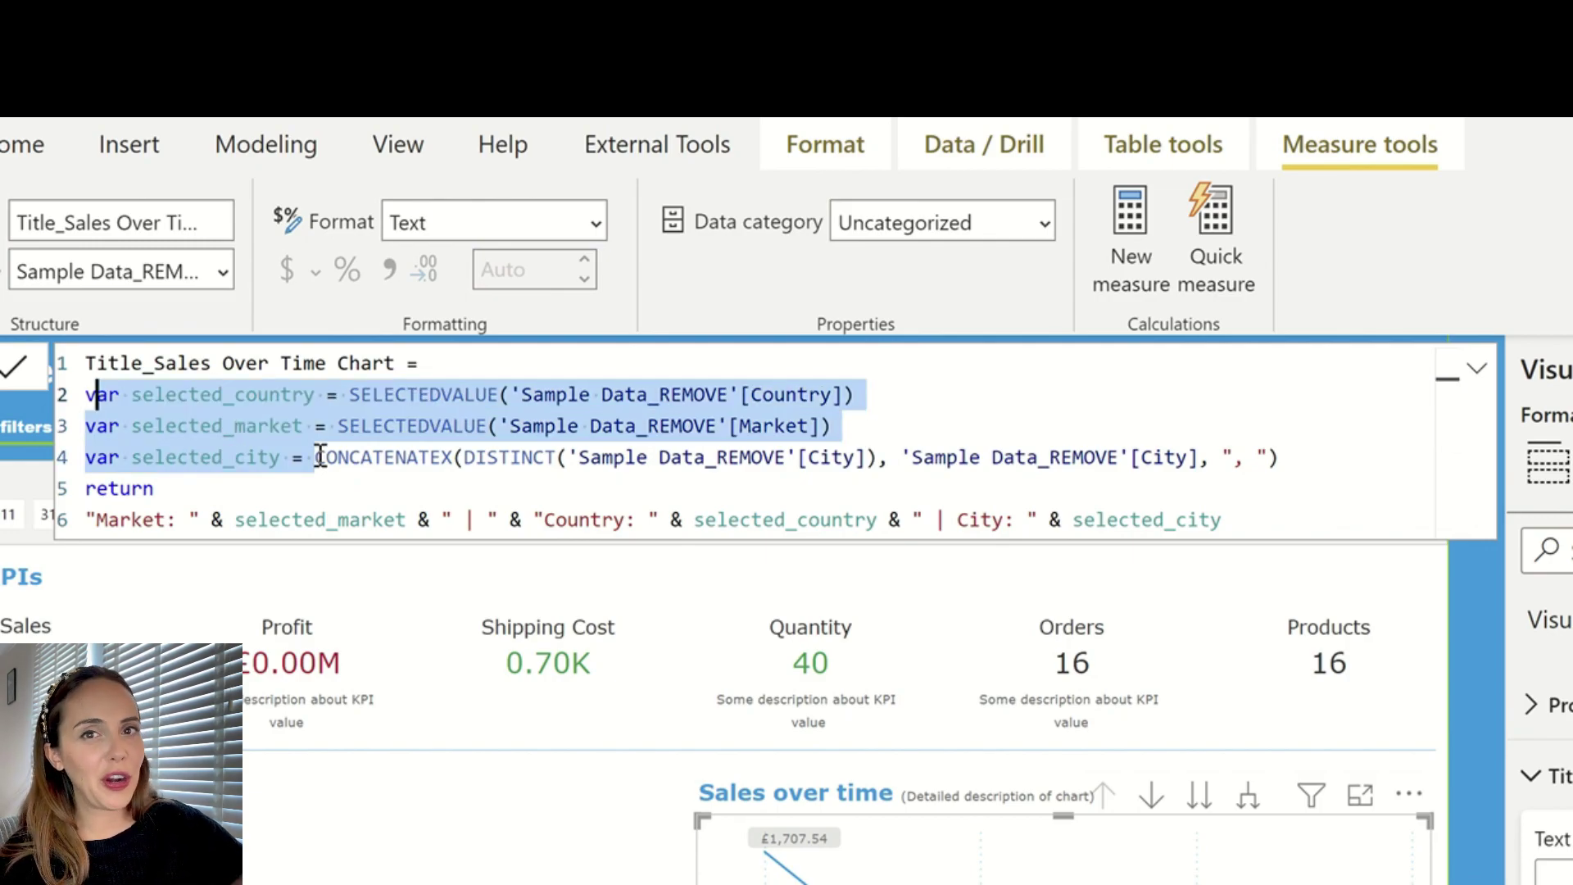
left_click(203, 516)
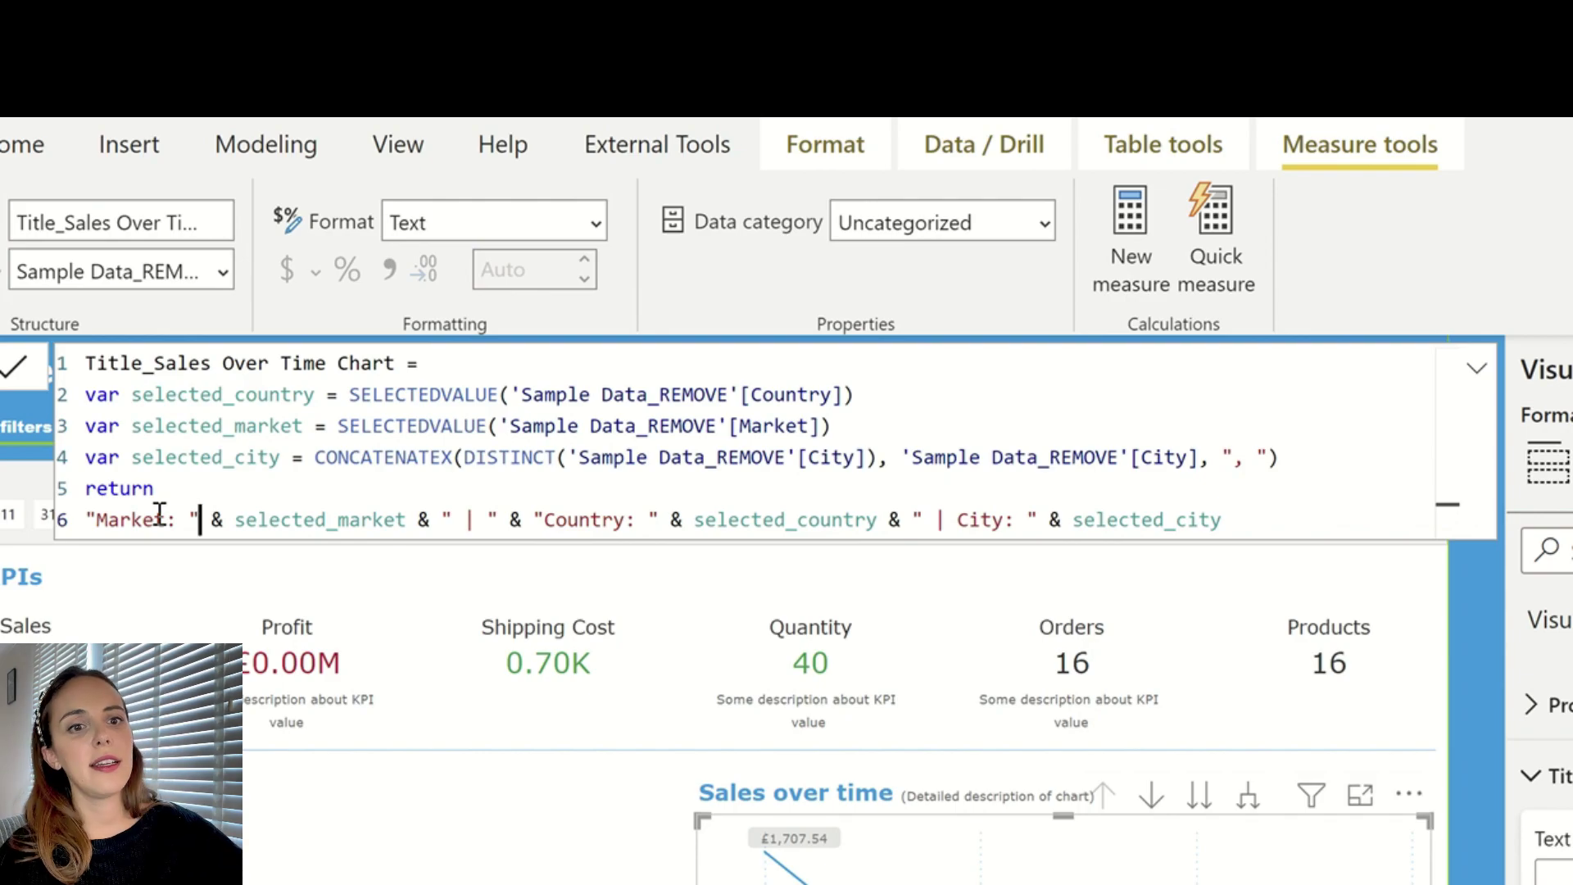
double_click(205, 521)
left_click_drag(221, 521, 475, 521)
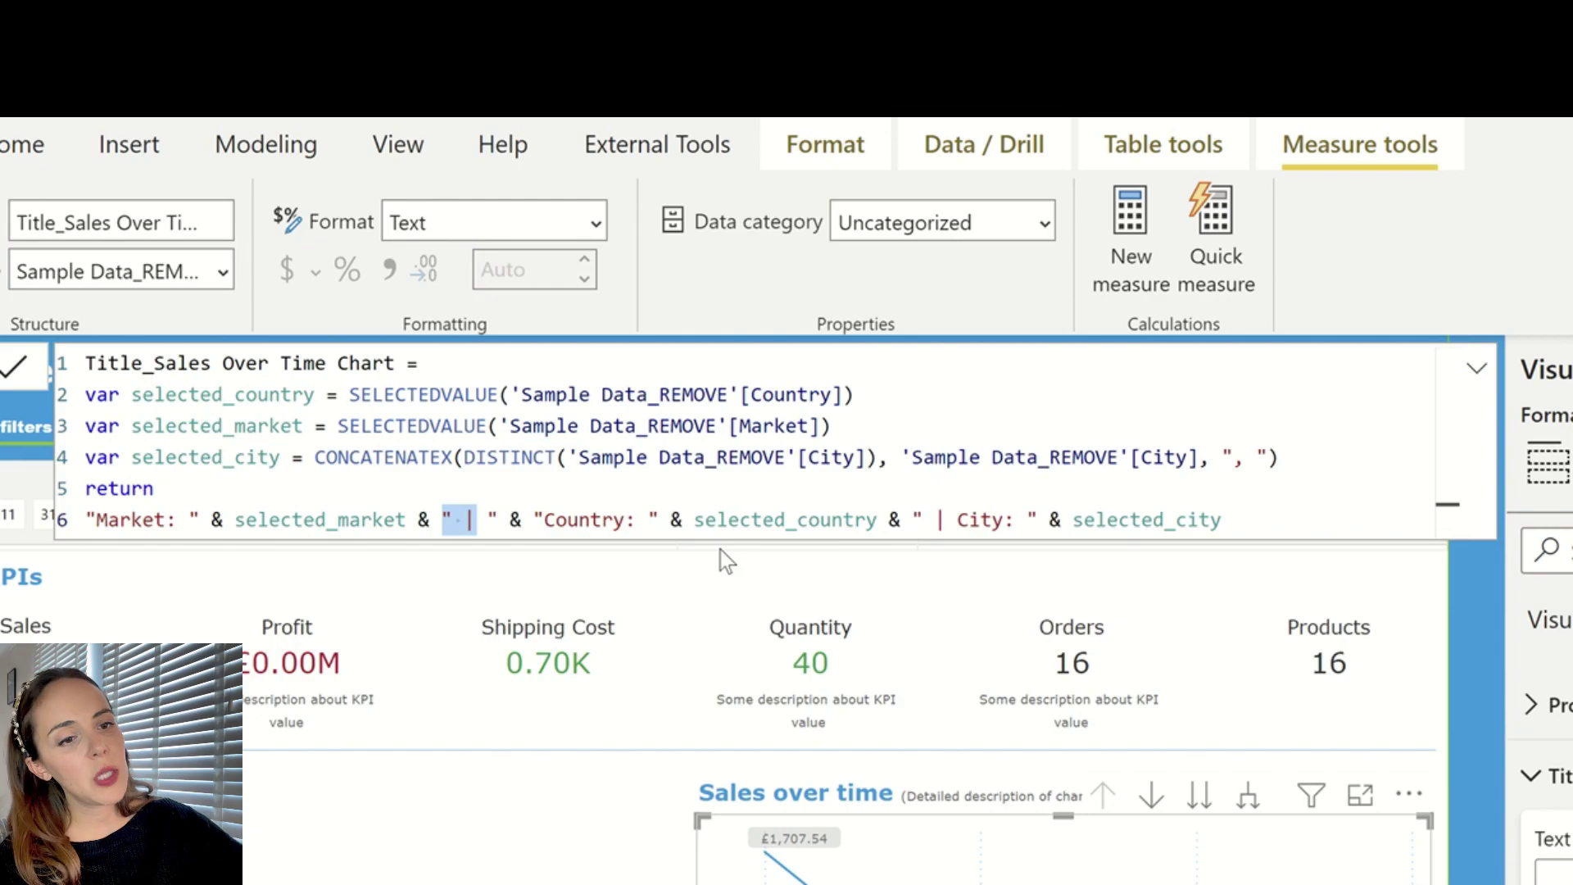
Examine the Country label in the returned text and trace selected_country back to its variable definition.
left_click(565, 516)
left_click_drag(544, 520, 647, 520)
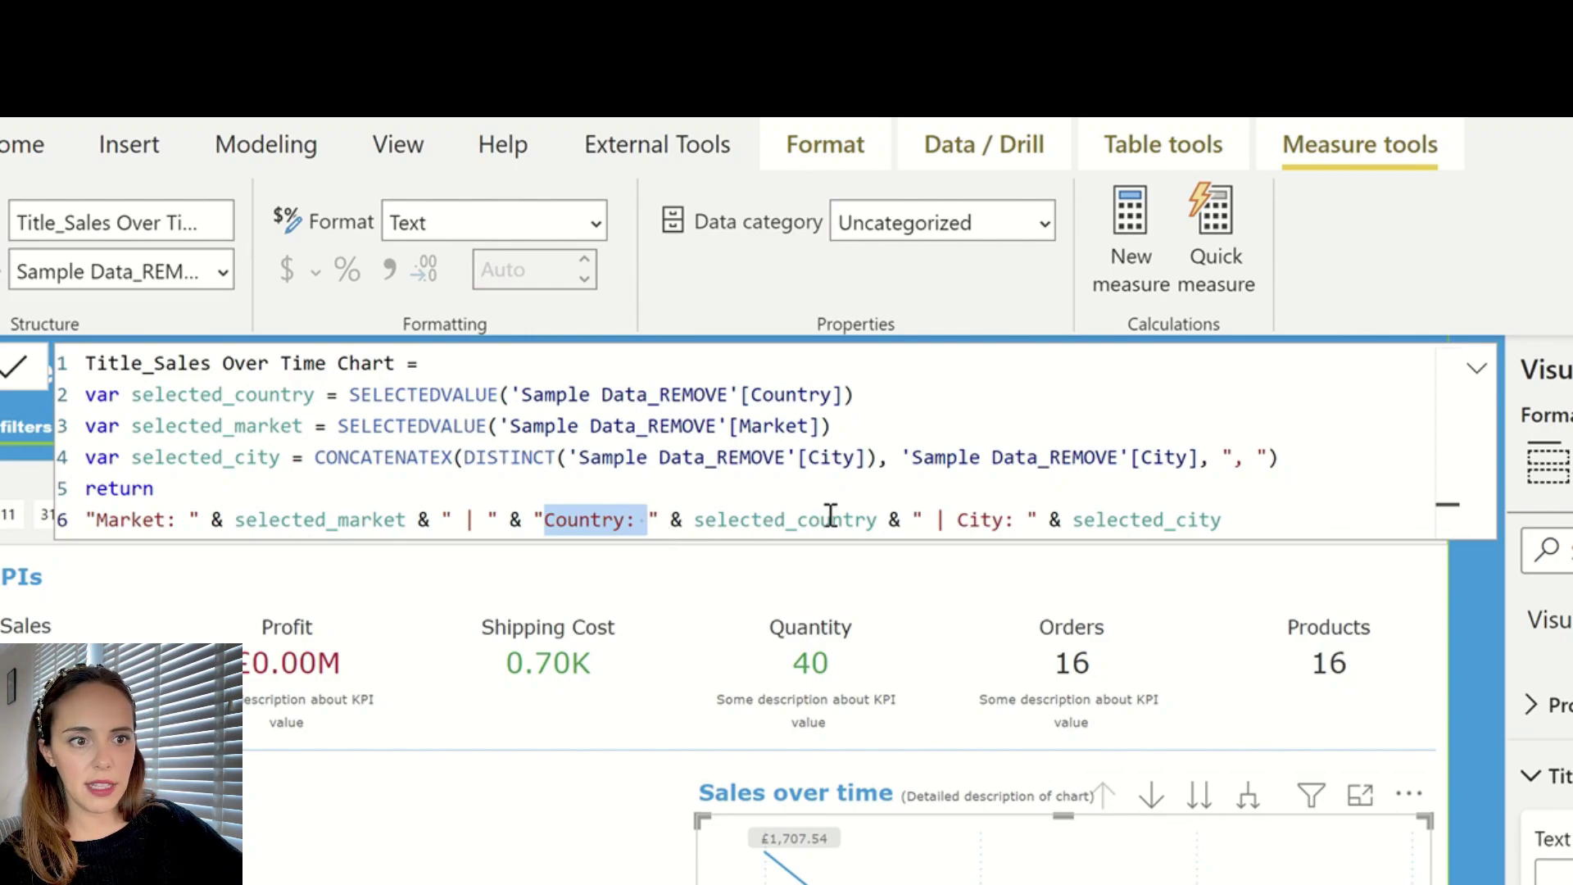
left_click(876, 520)
left_click_drag(803, 523, 661, 519)
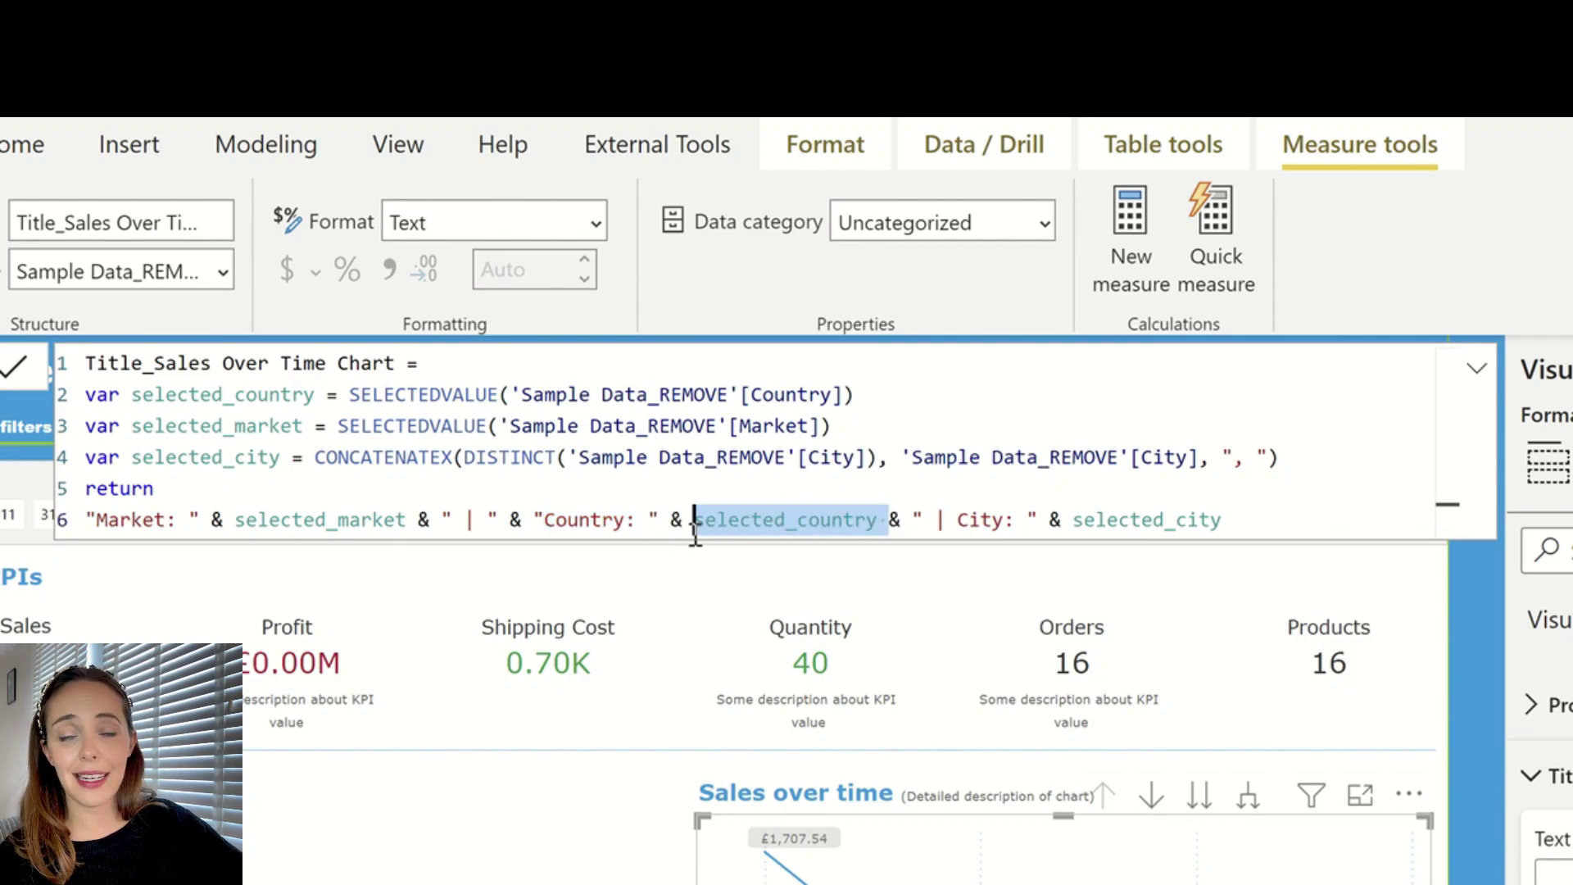
left_click_drag(326, 394, 898, 401)
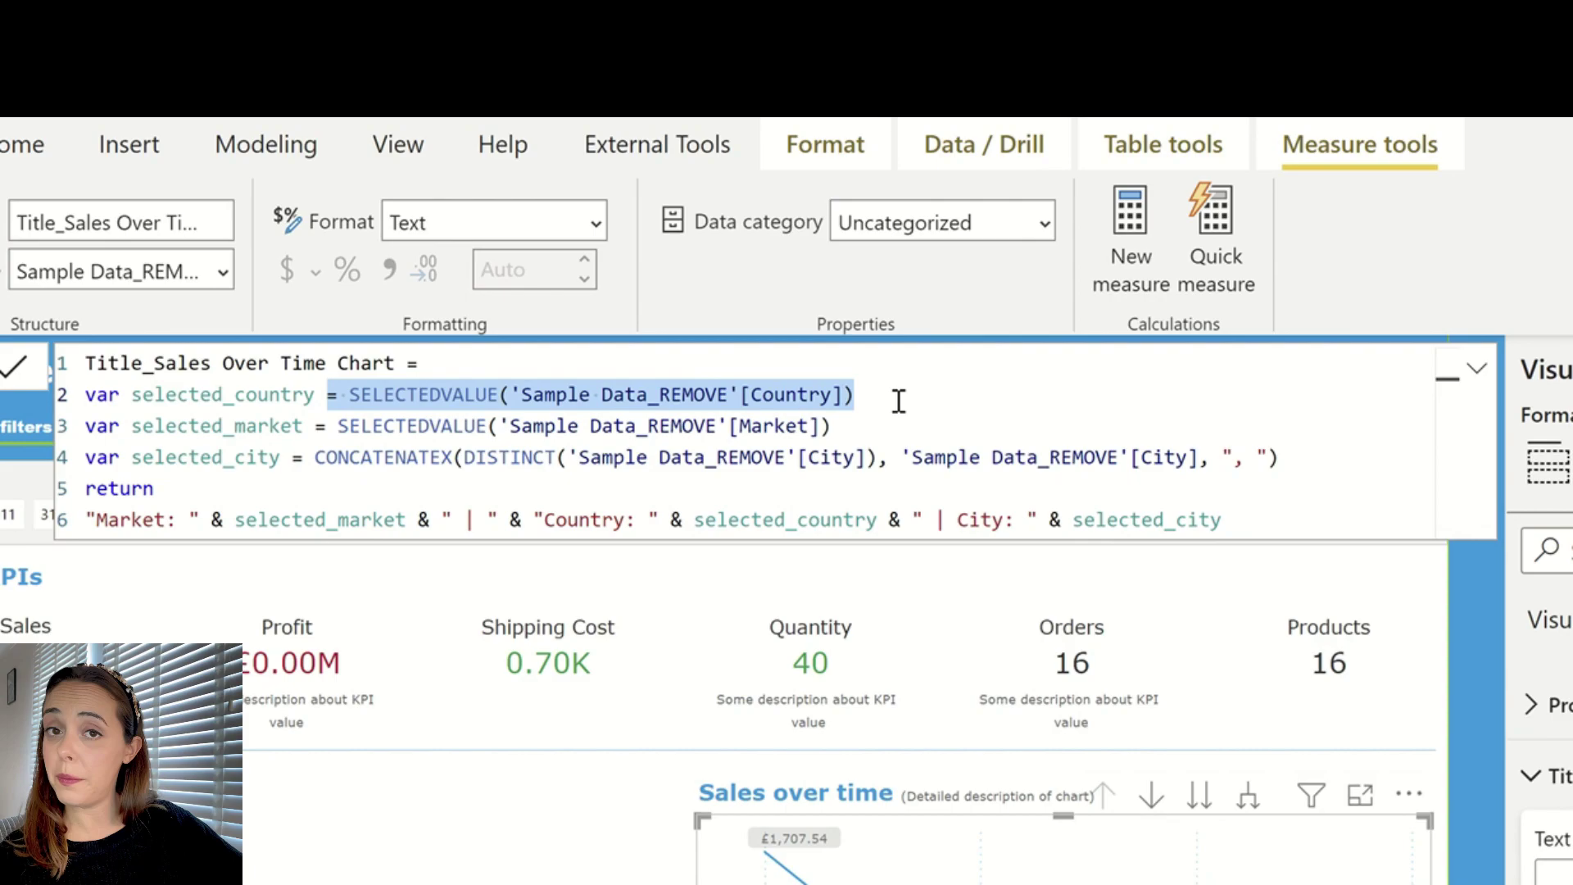
Examine the City label and the selected_city variable at the end of the returned text.
left_click_drag(950, 519, 1222, 519)
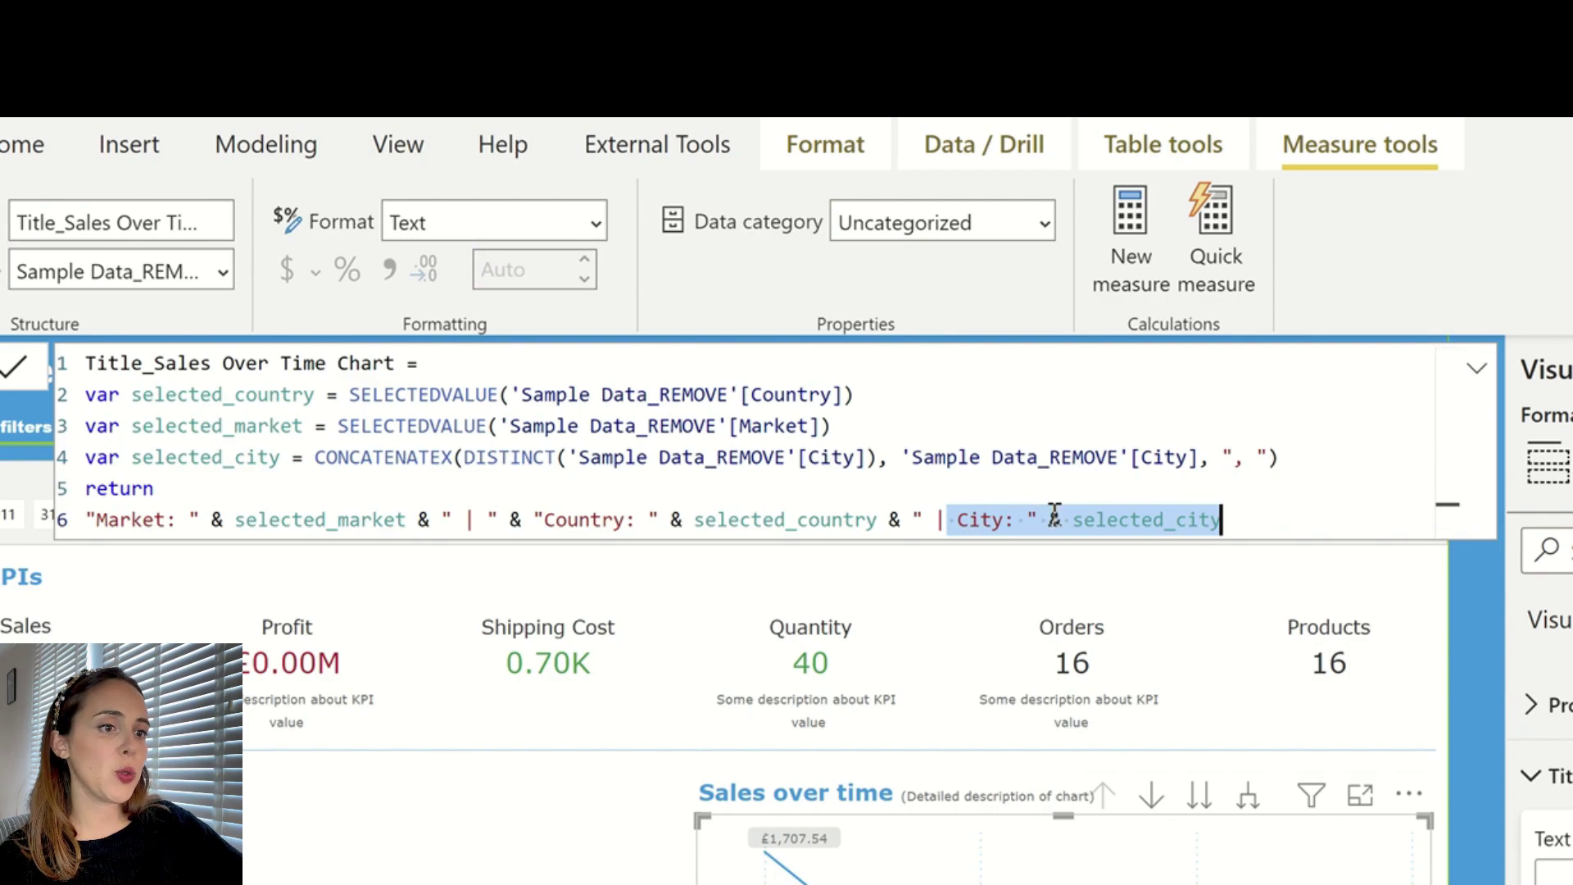
left_click(1035, 520)
left_click_drag(967, 519, 1015, 519)
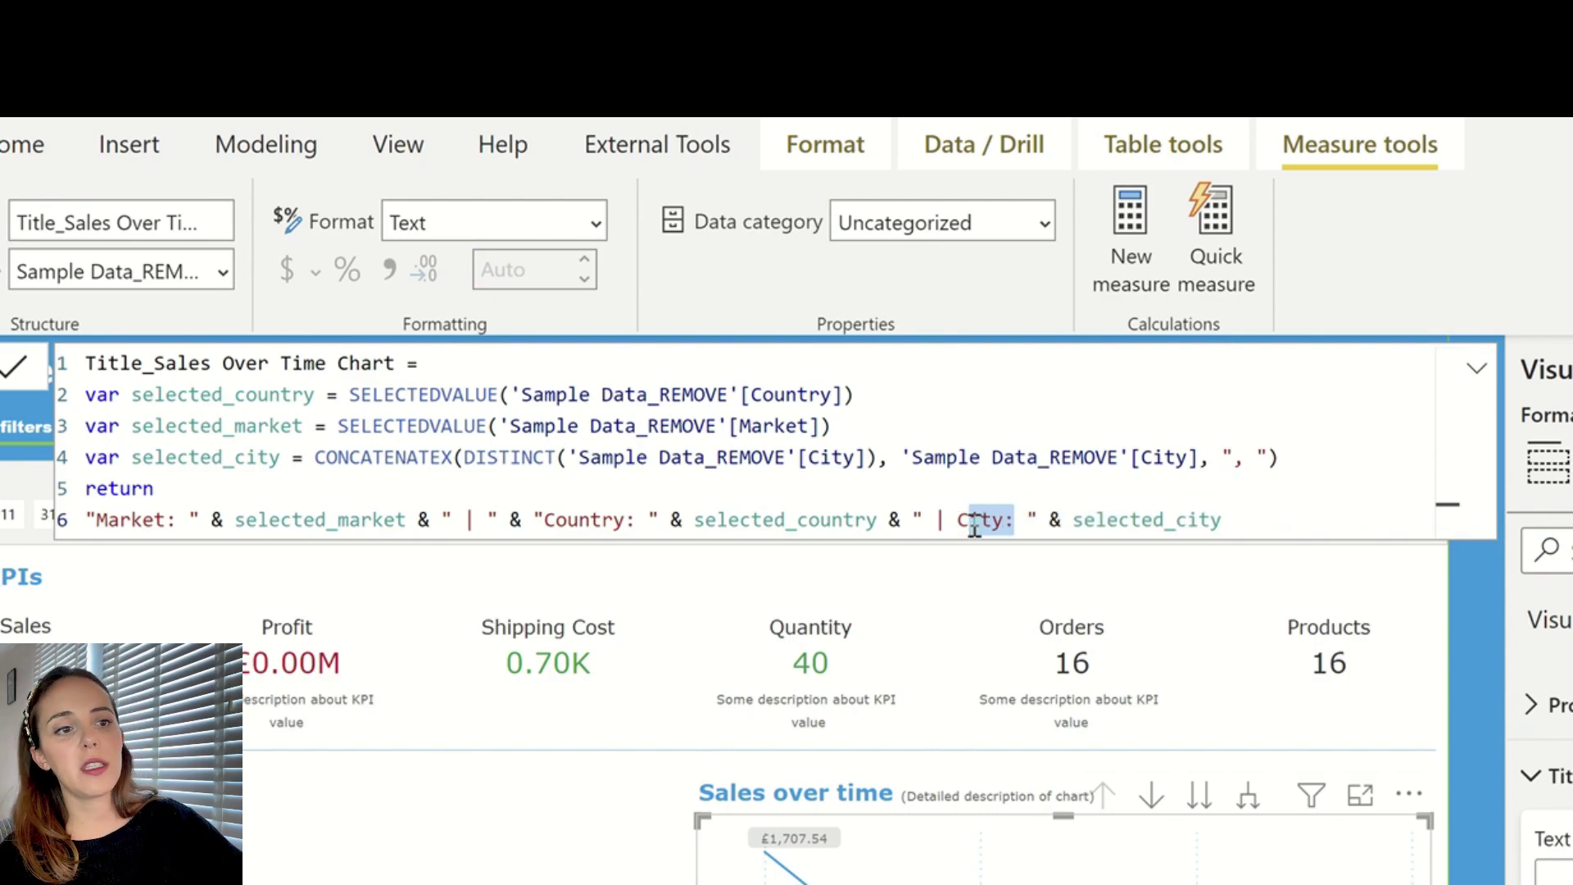
left_click_drag(1071, 519, 1318, 511)
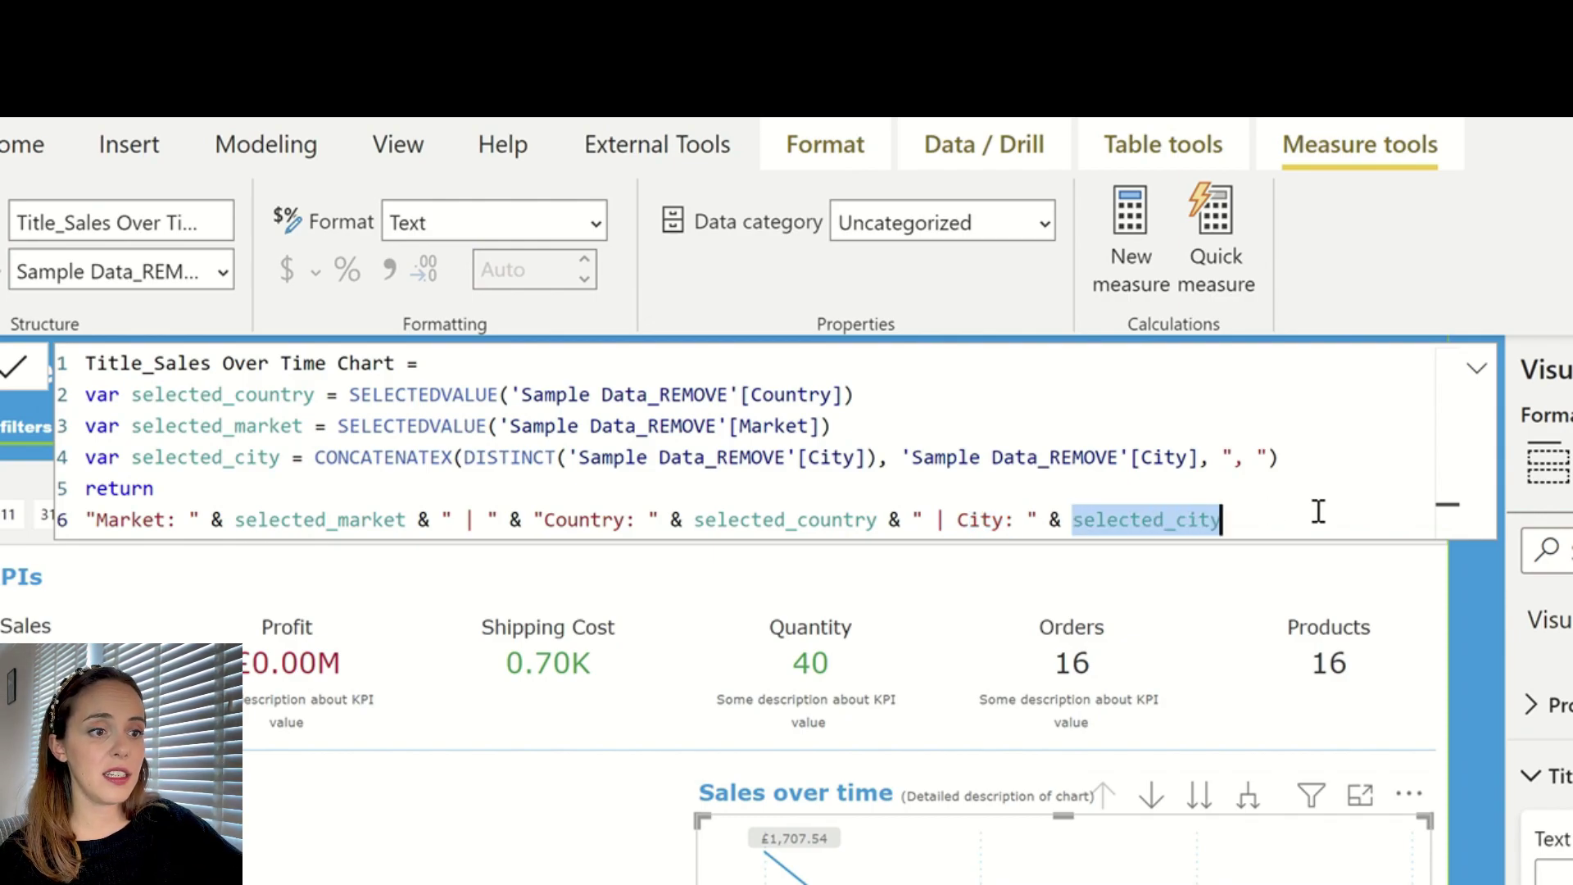
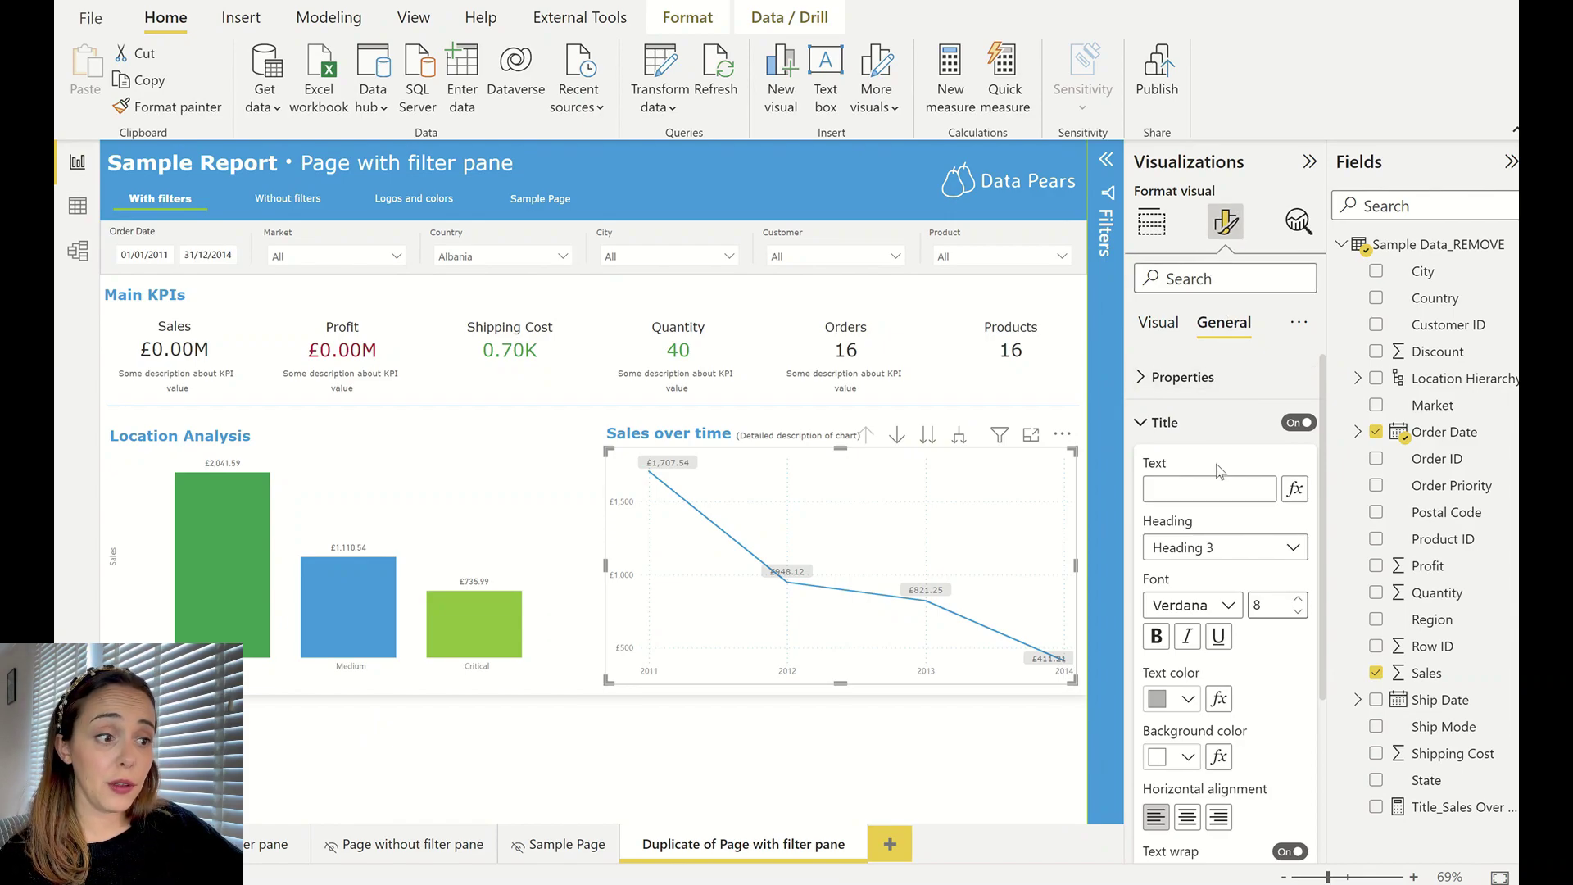
Apply conditional formatting to the line chart's title text, basing it on the Title_Sales Over Time Chart field.
scroll(1223, 459, "down", 2)
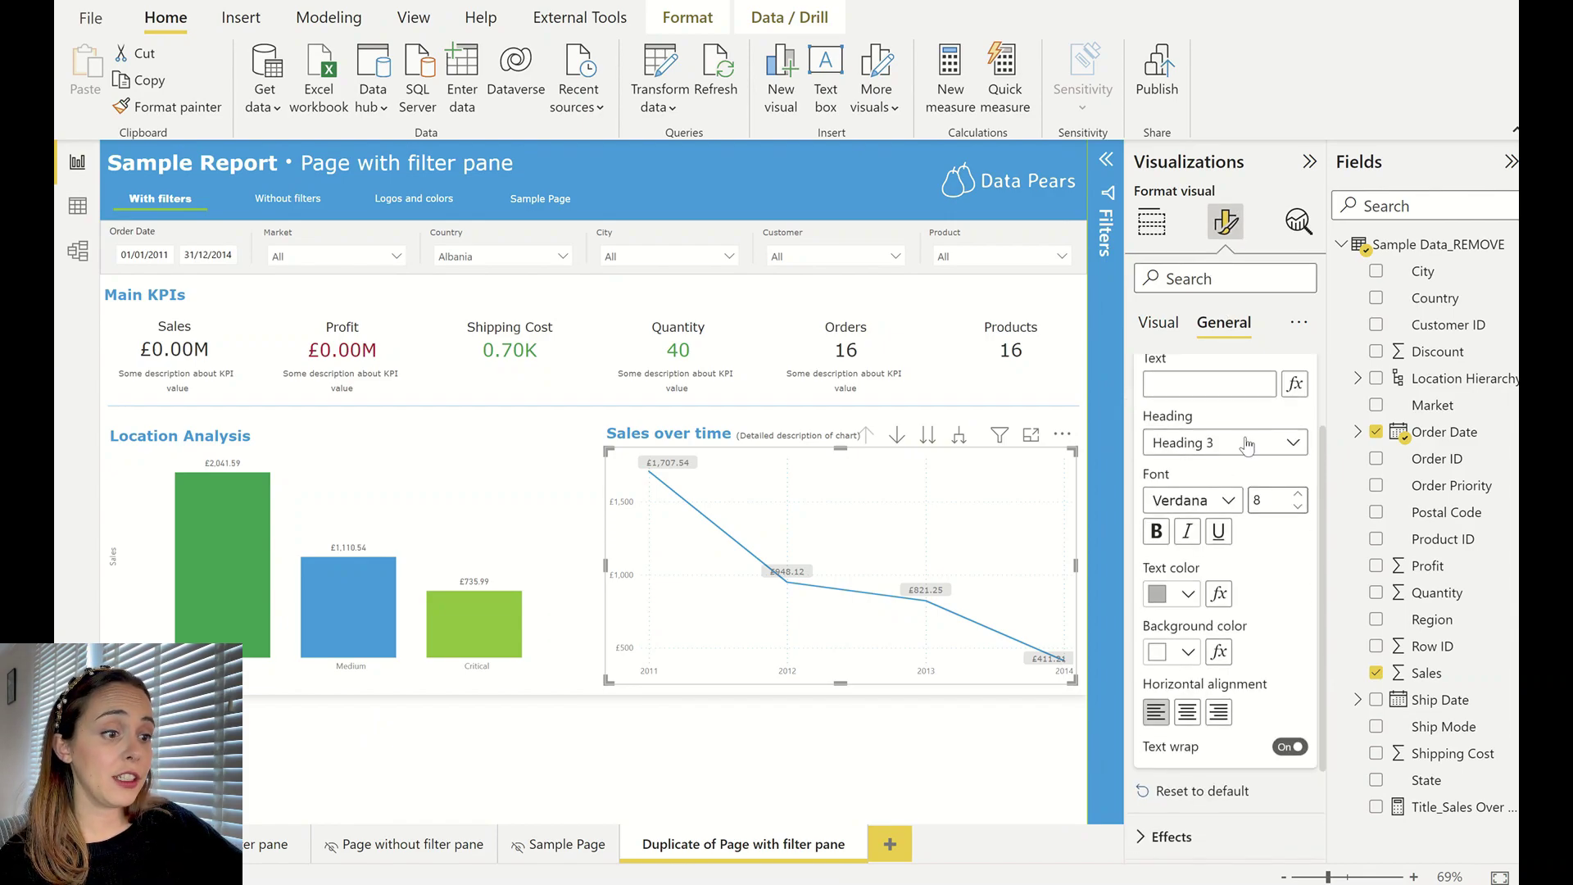
left_click(1293, 385)
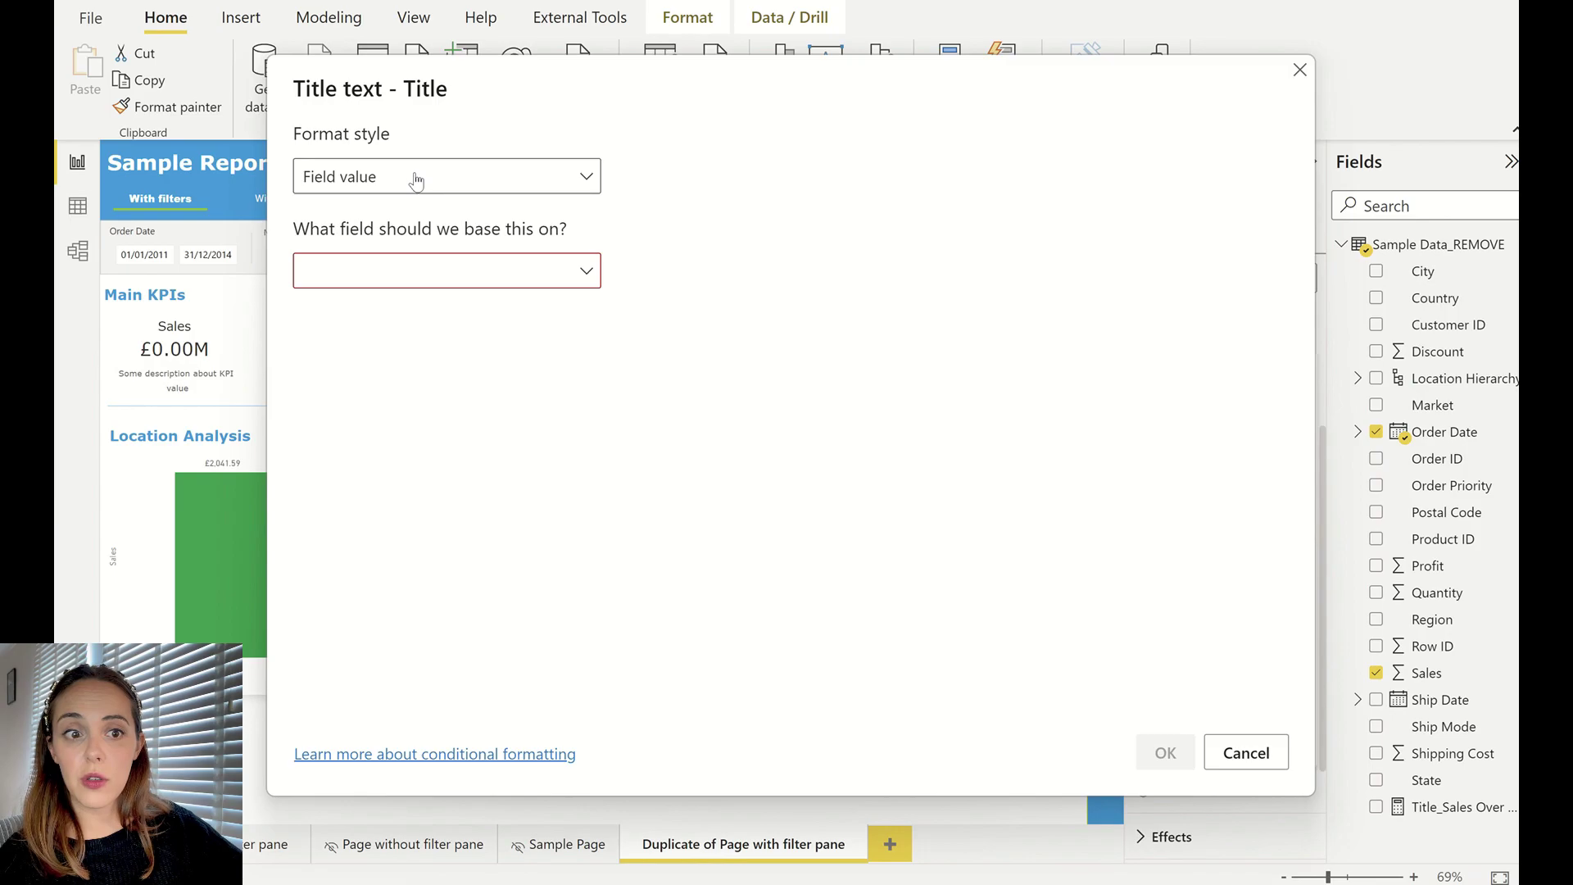
left_click(438, 280)
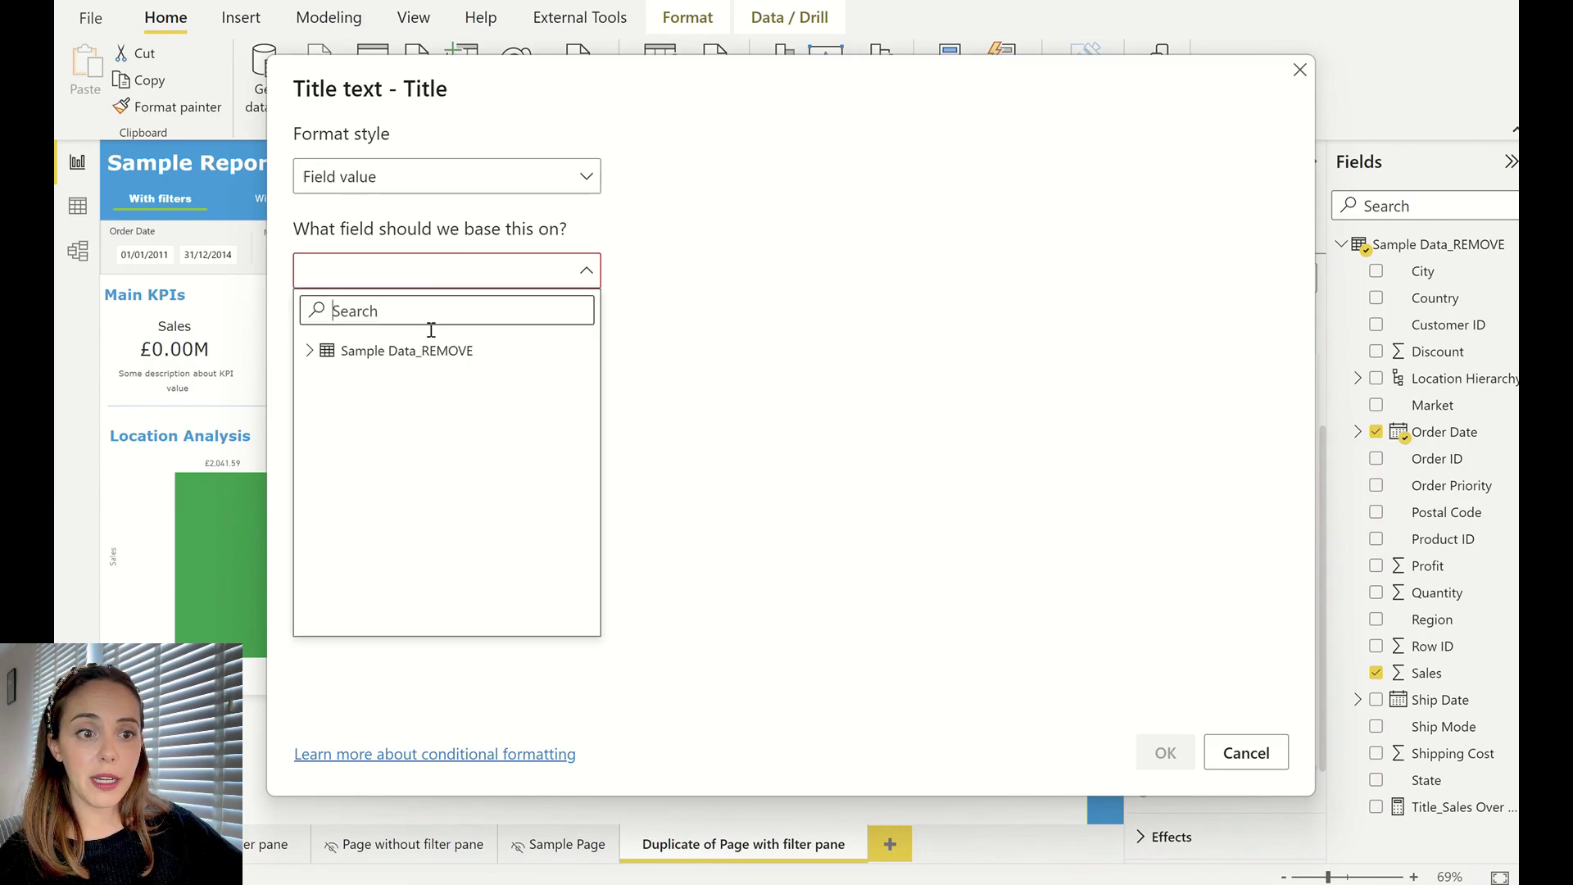
left_click(311, 350)
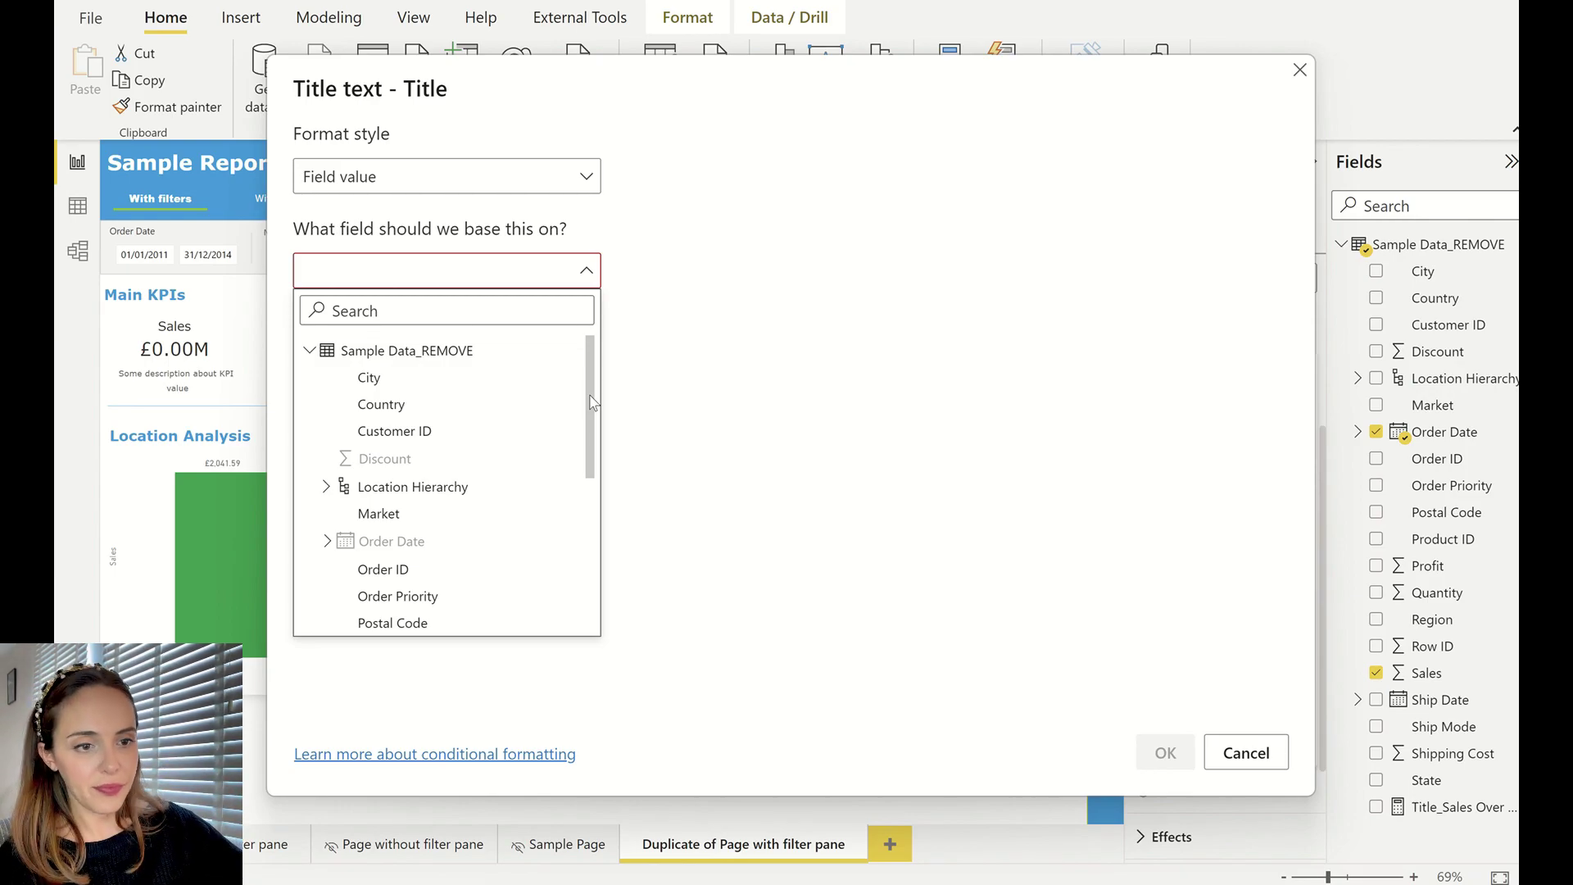
scroll(591, 401, "down", 5)
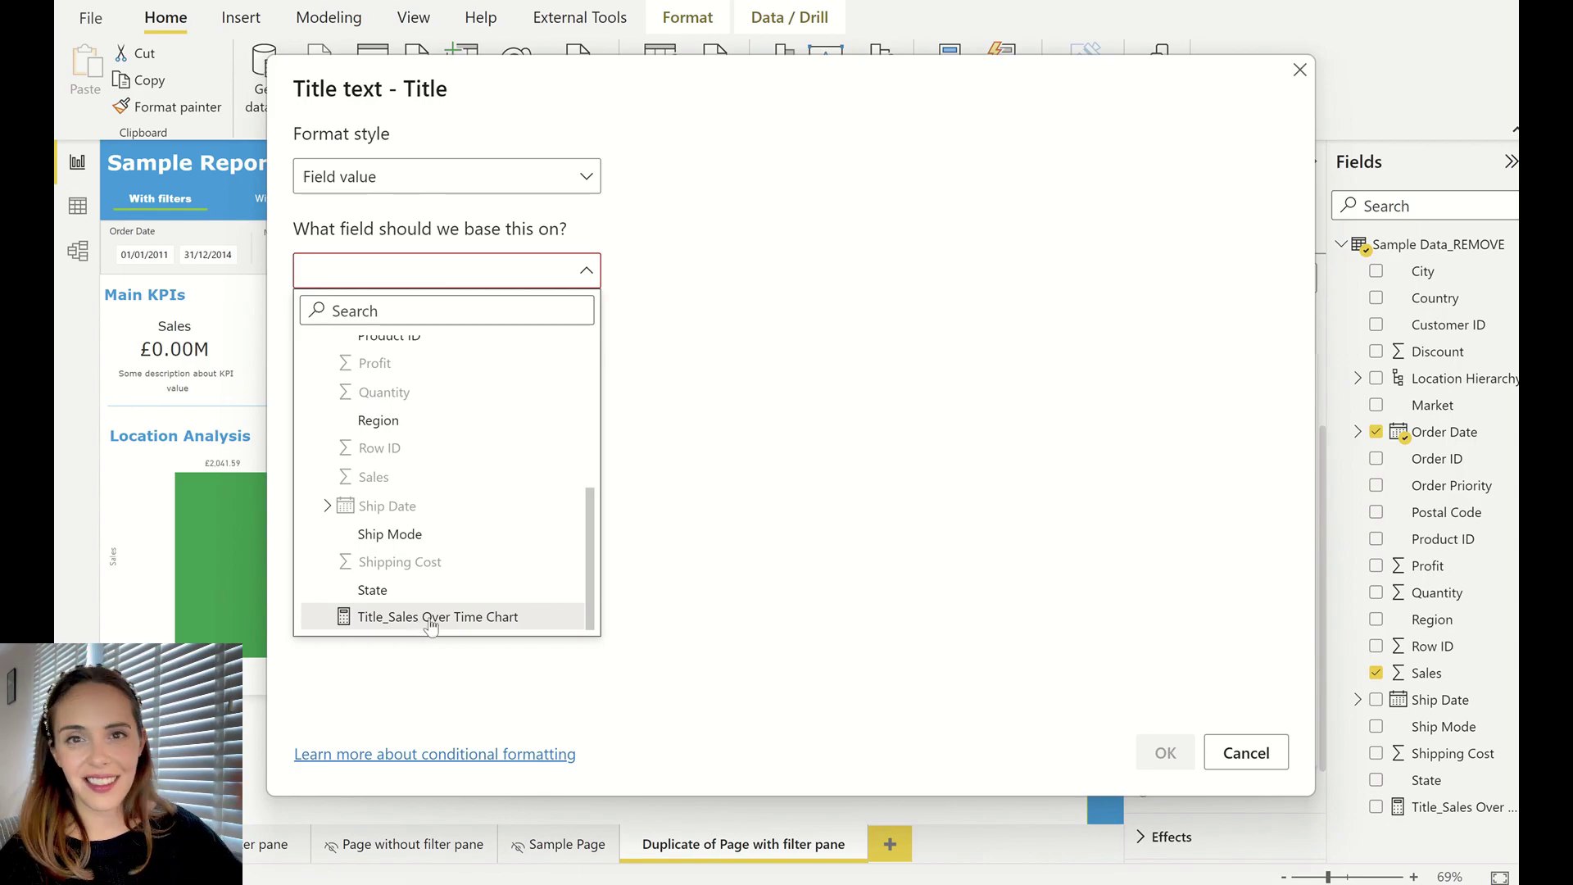
left_click(430, 625)
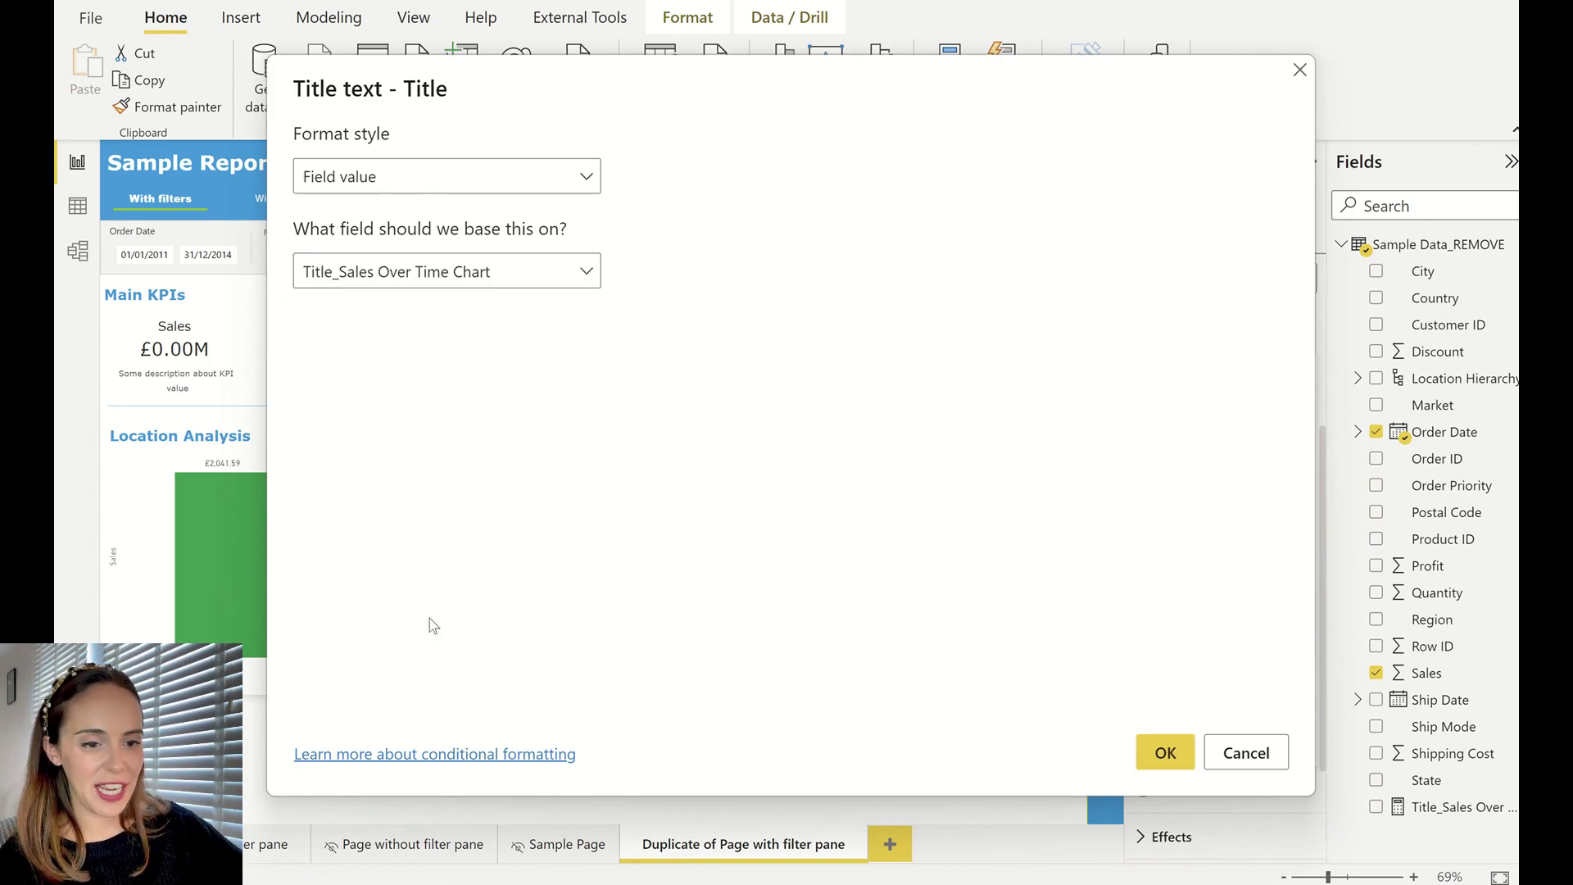
left_click(1163, 752)
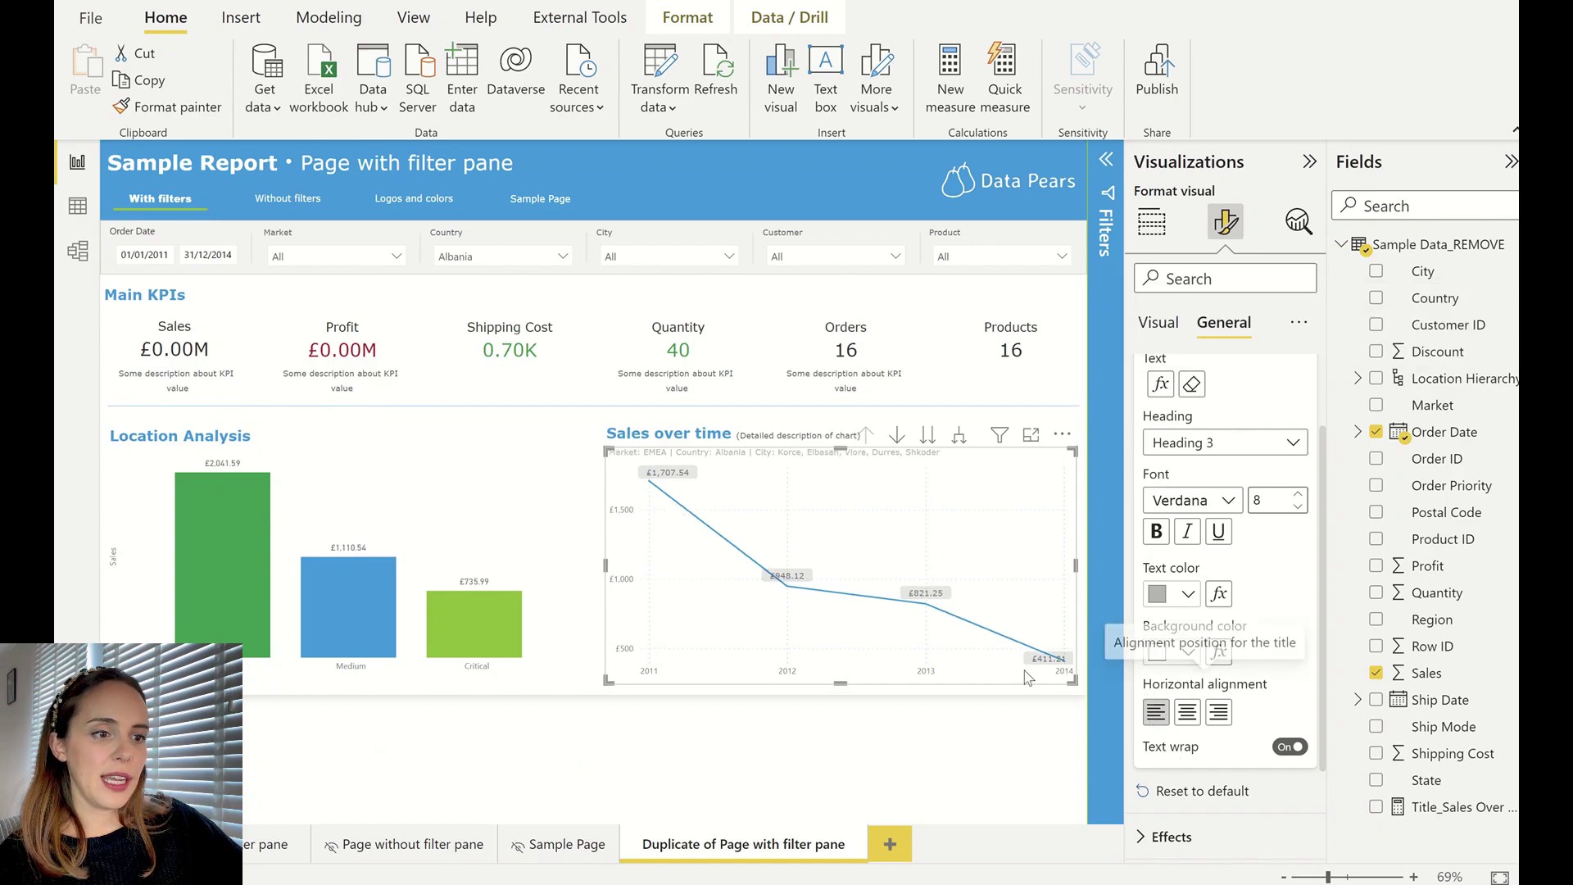
left_click(944, 723)
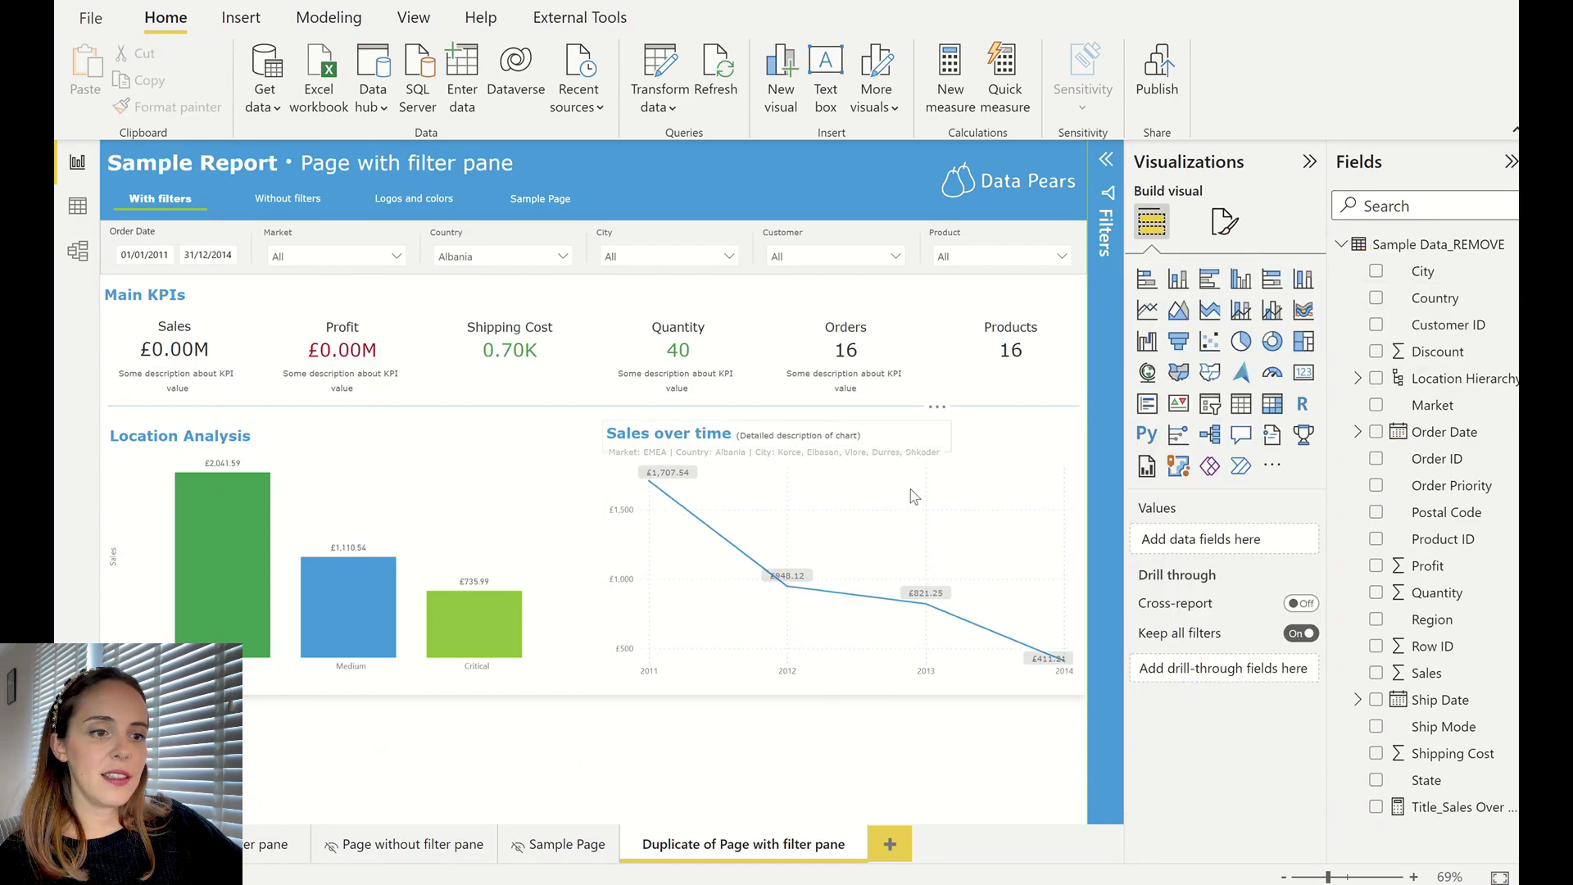
Try right alignment on the Sales over time chart's title text, and return it to left alignment.
mouse_move(950, 479)
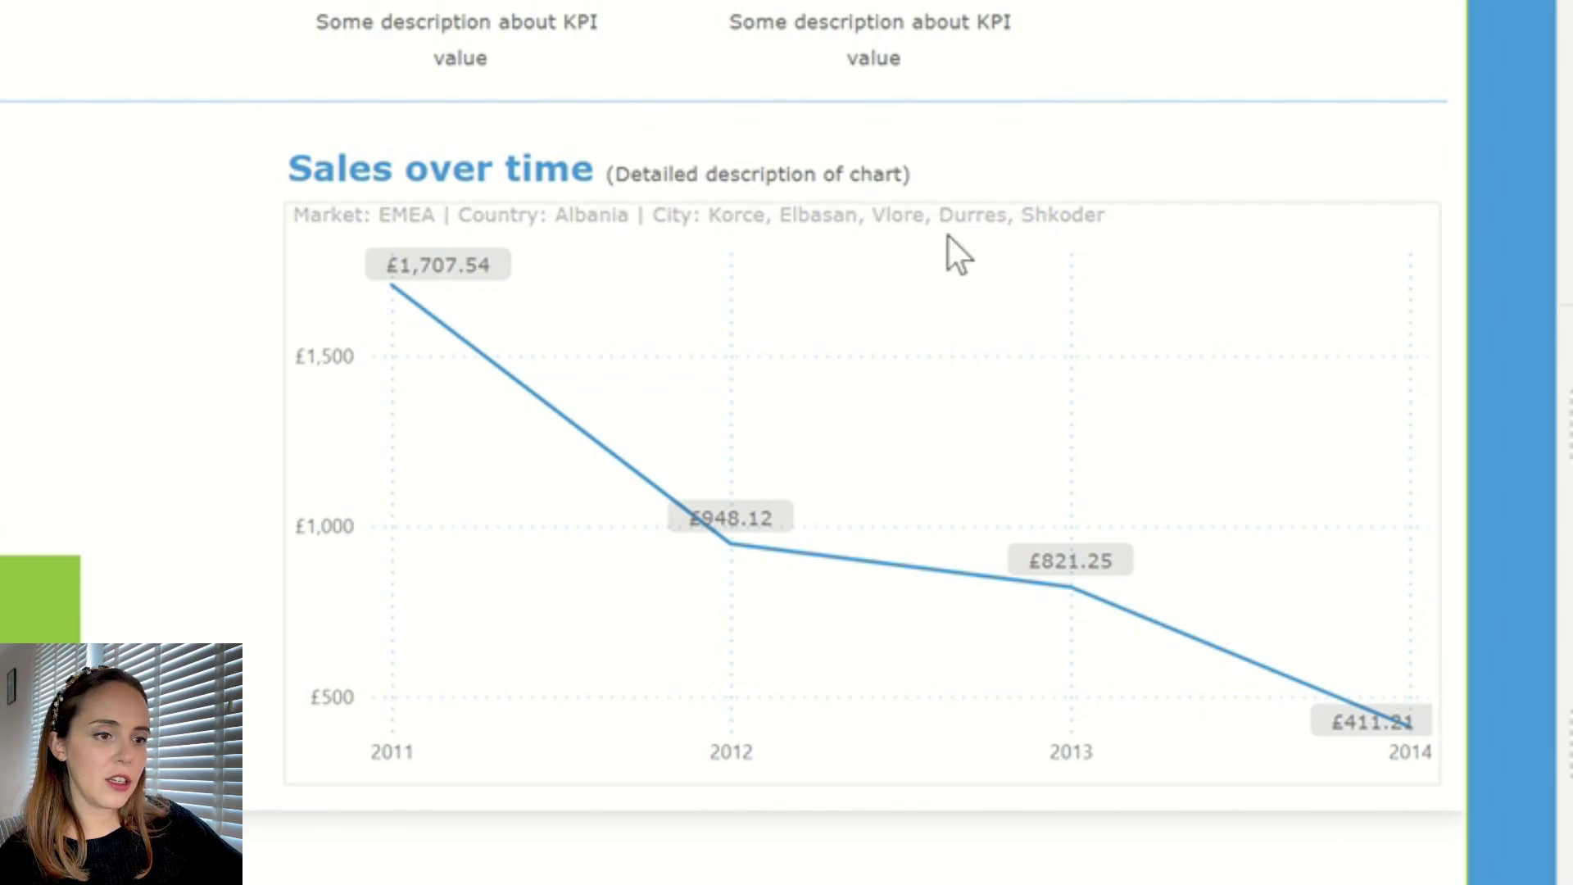
mouse_move(1152, 223)
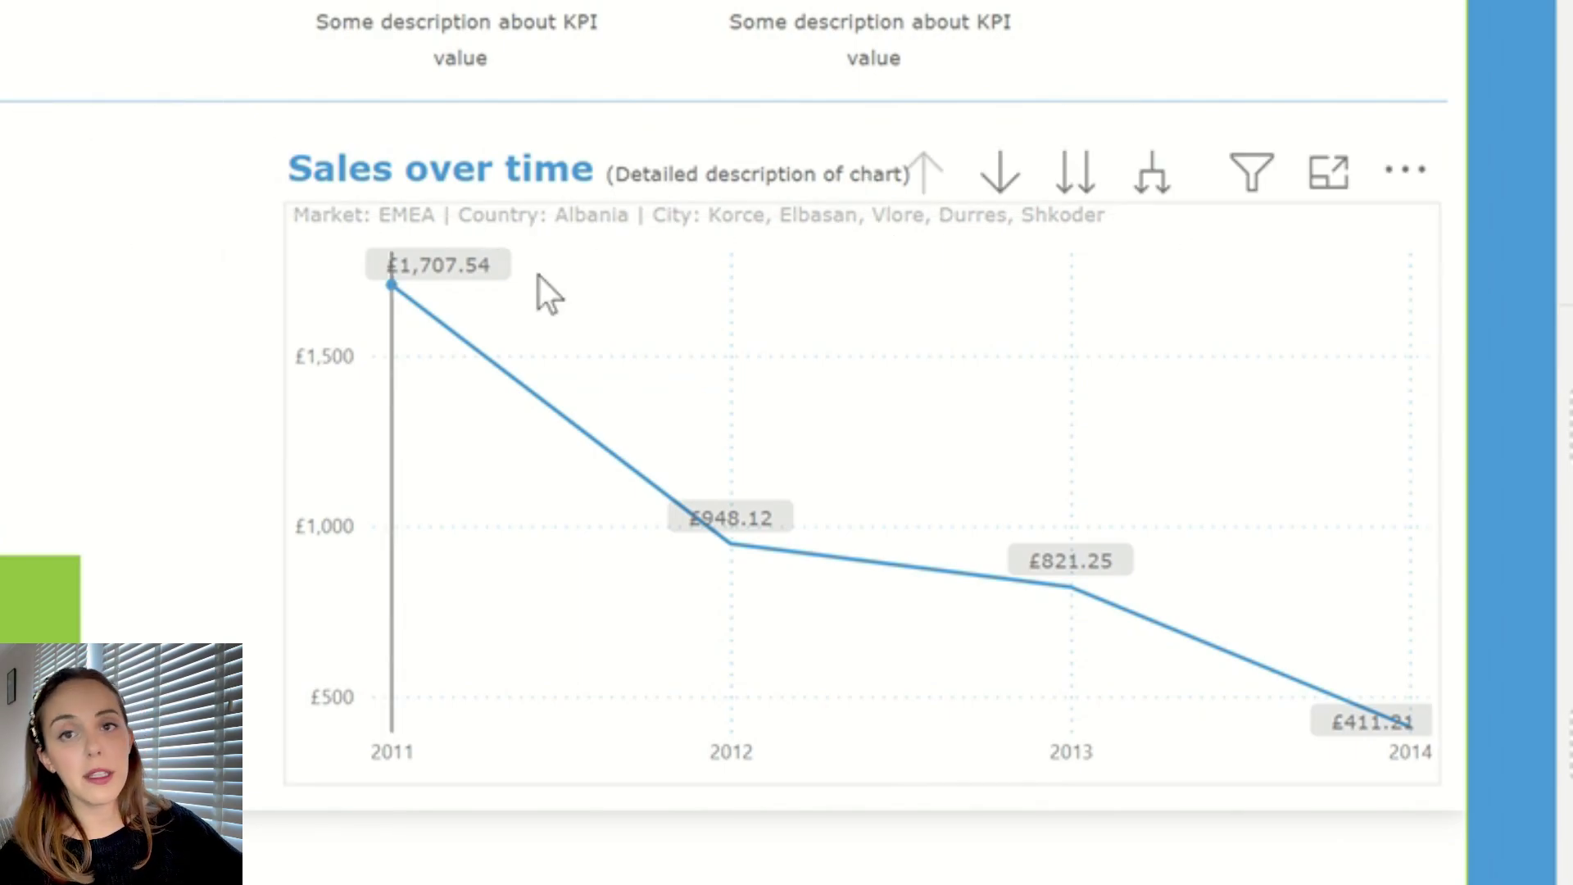
mouse_move(538, 279)
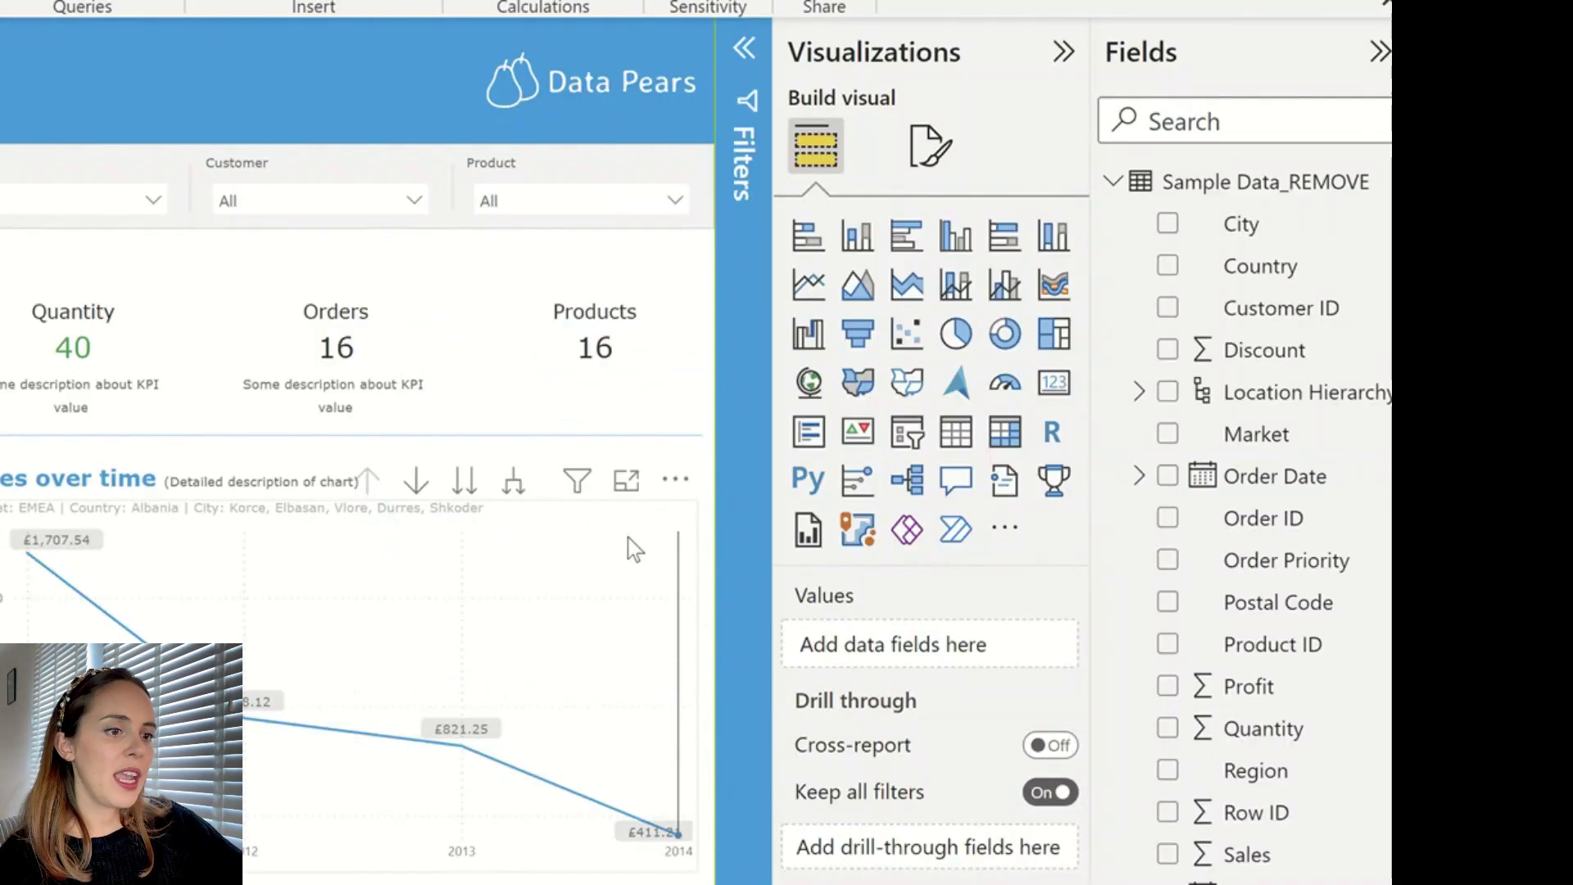
left_click(932, 146)
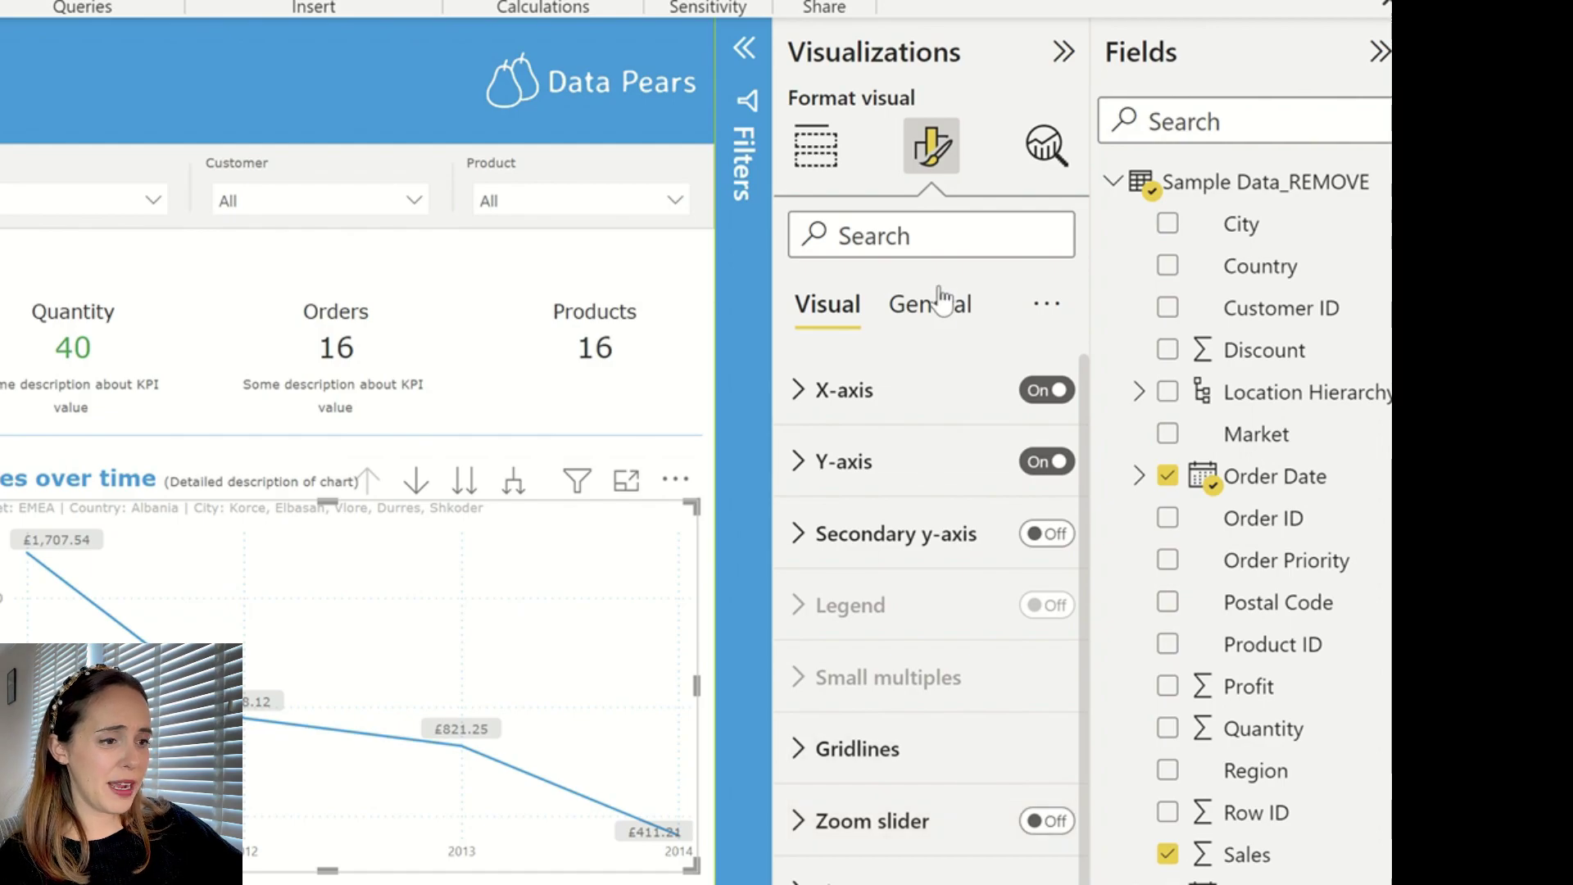
left_click(939, 325)
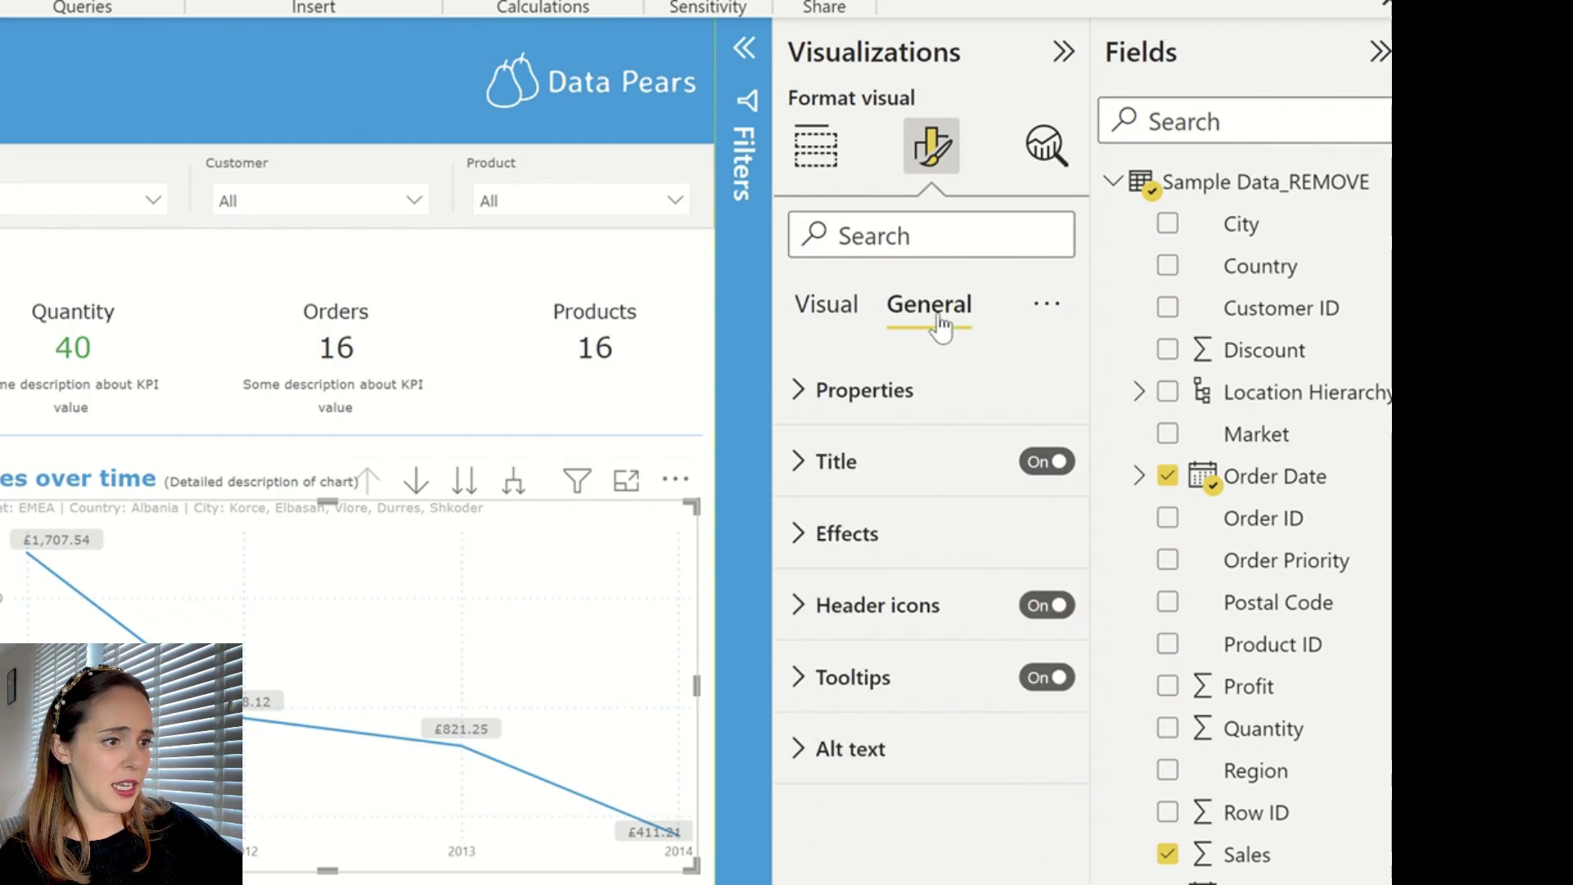
left_click(878, 463)
scroll(901, 557, "down", 2)
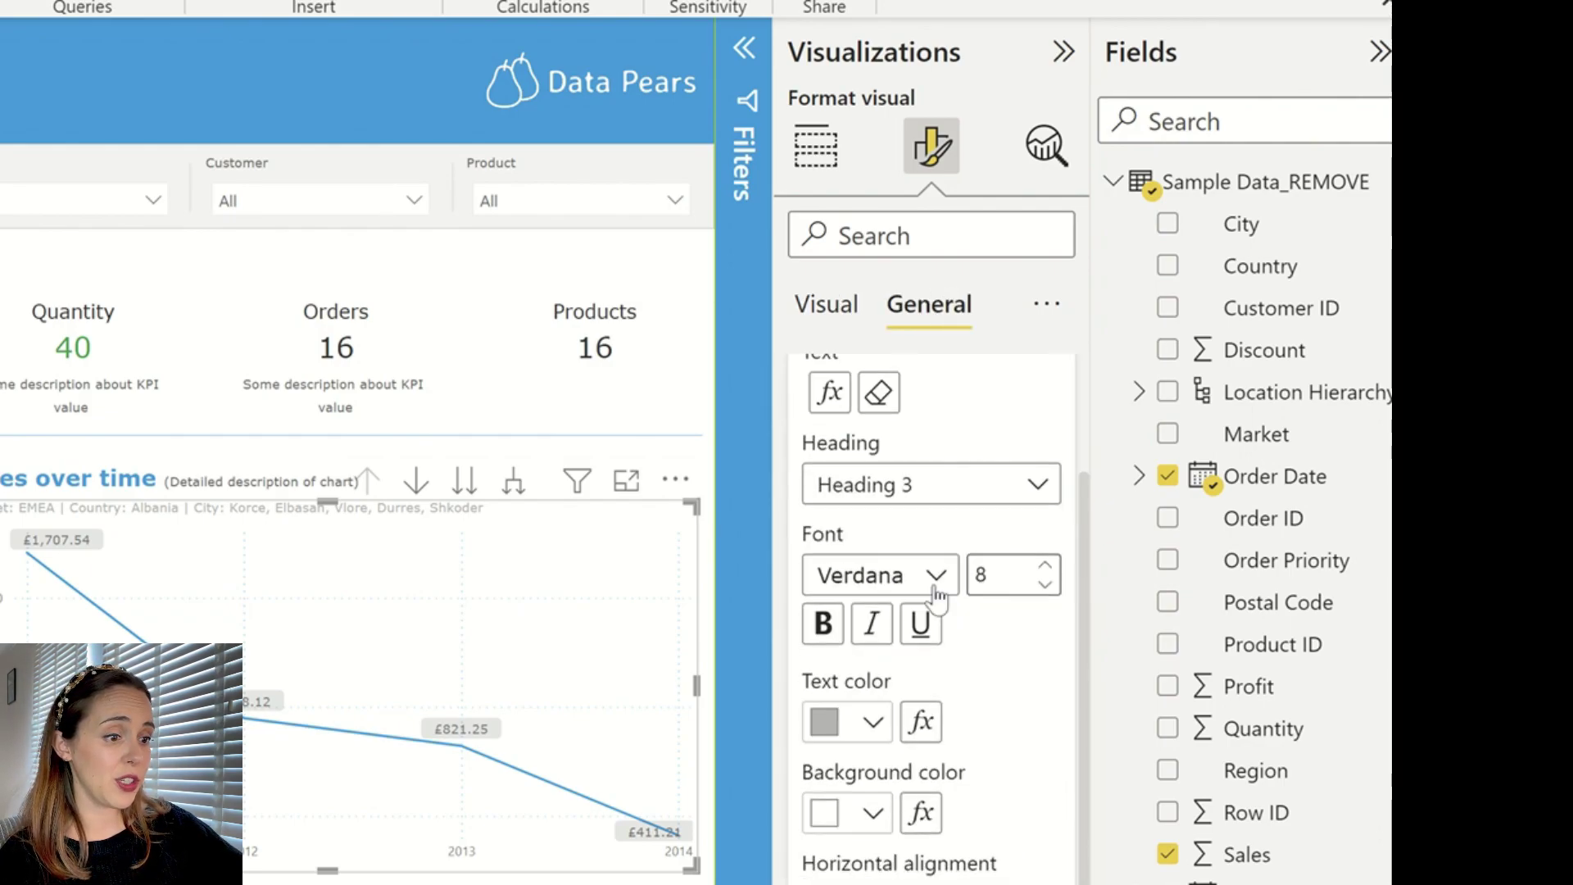
left_click(906, 567)
left_click(1060, 663)
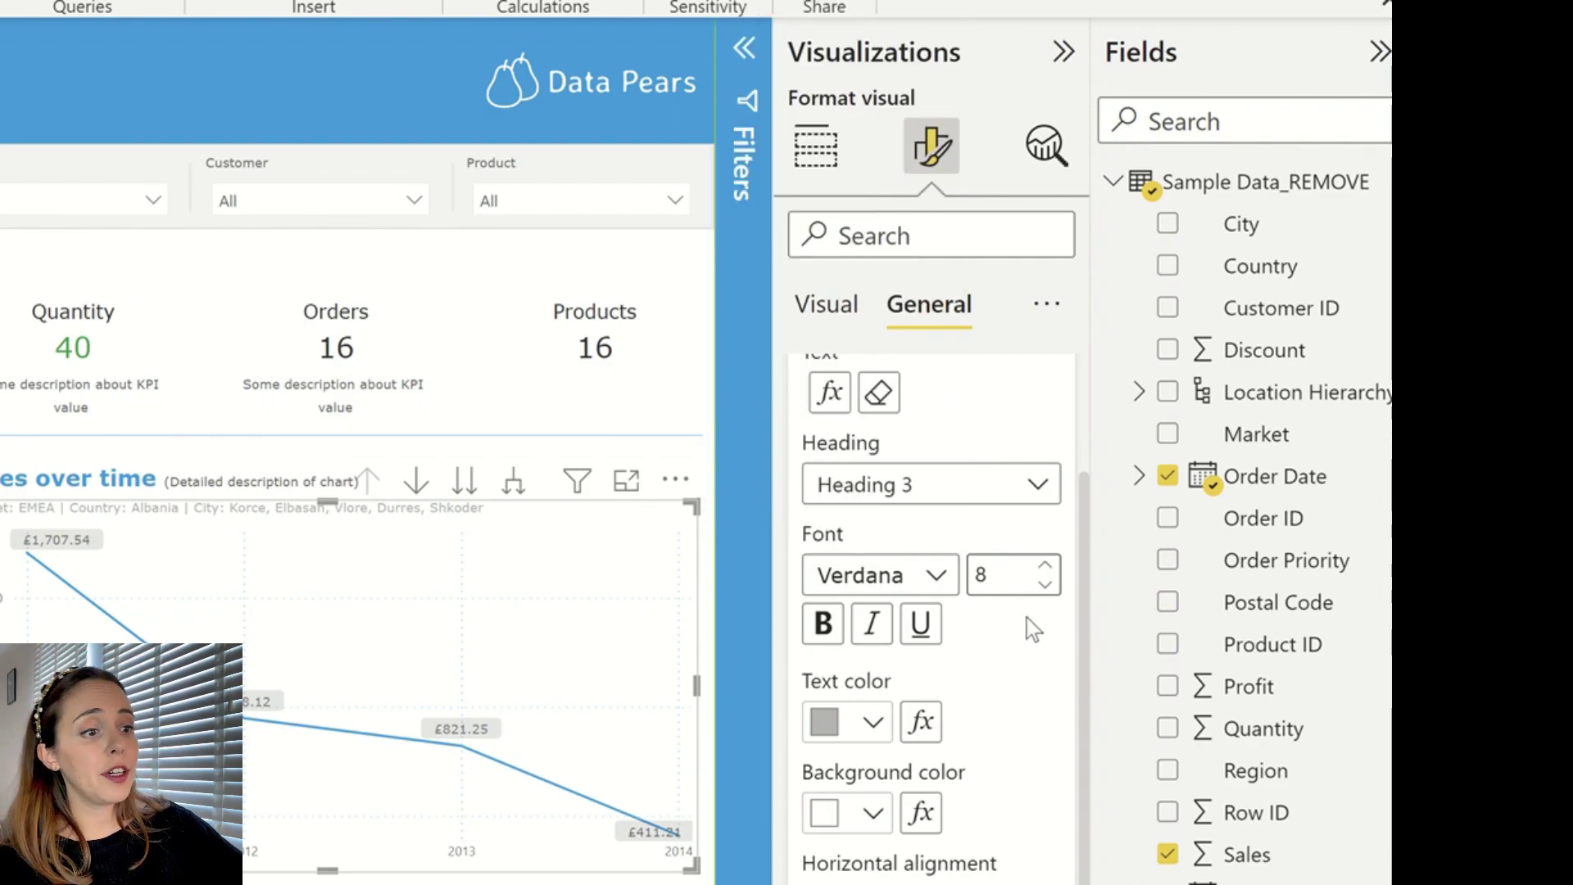
left_click(824, 639)
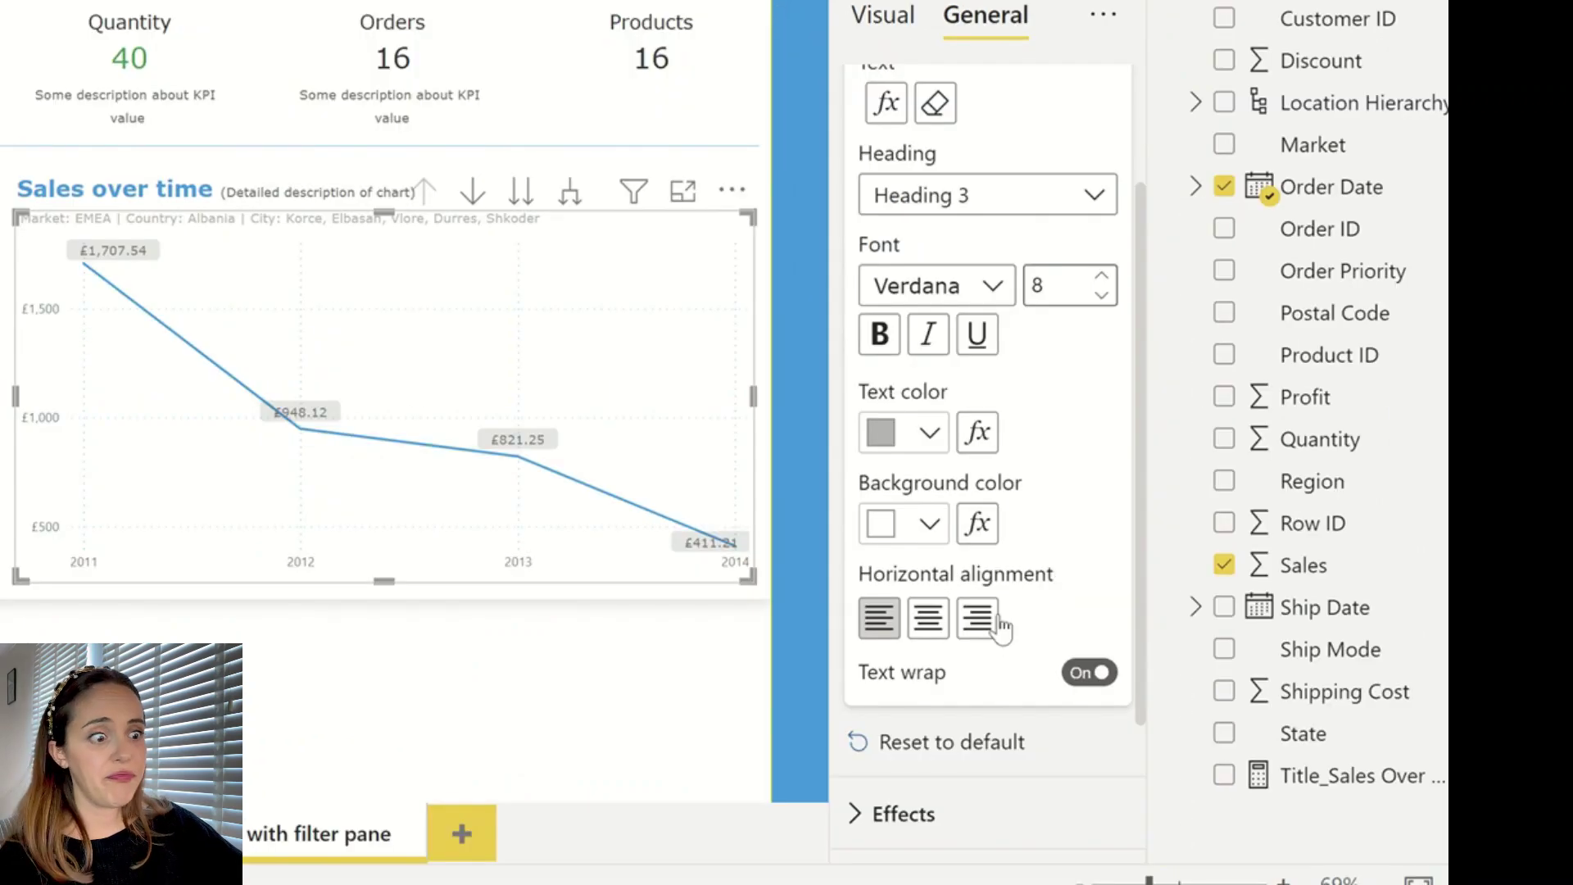
left_click(984, 627)
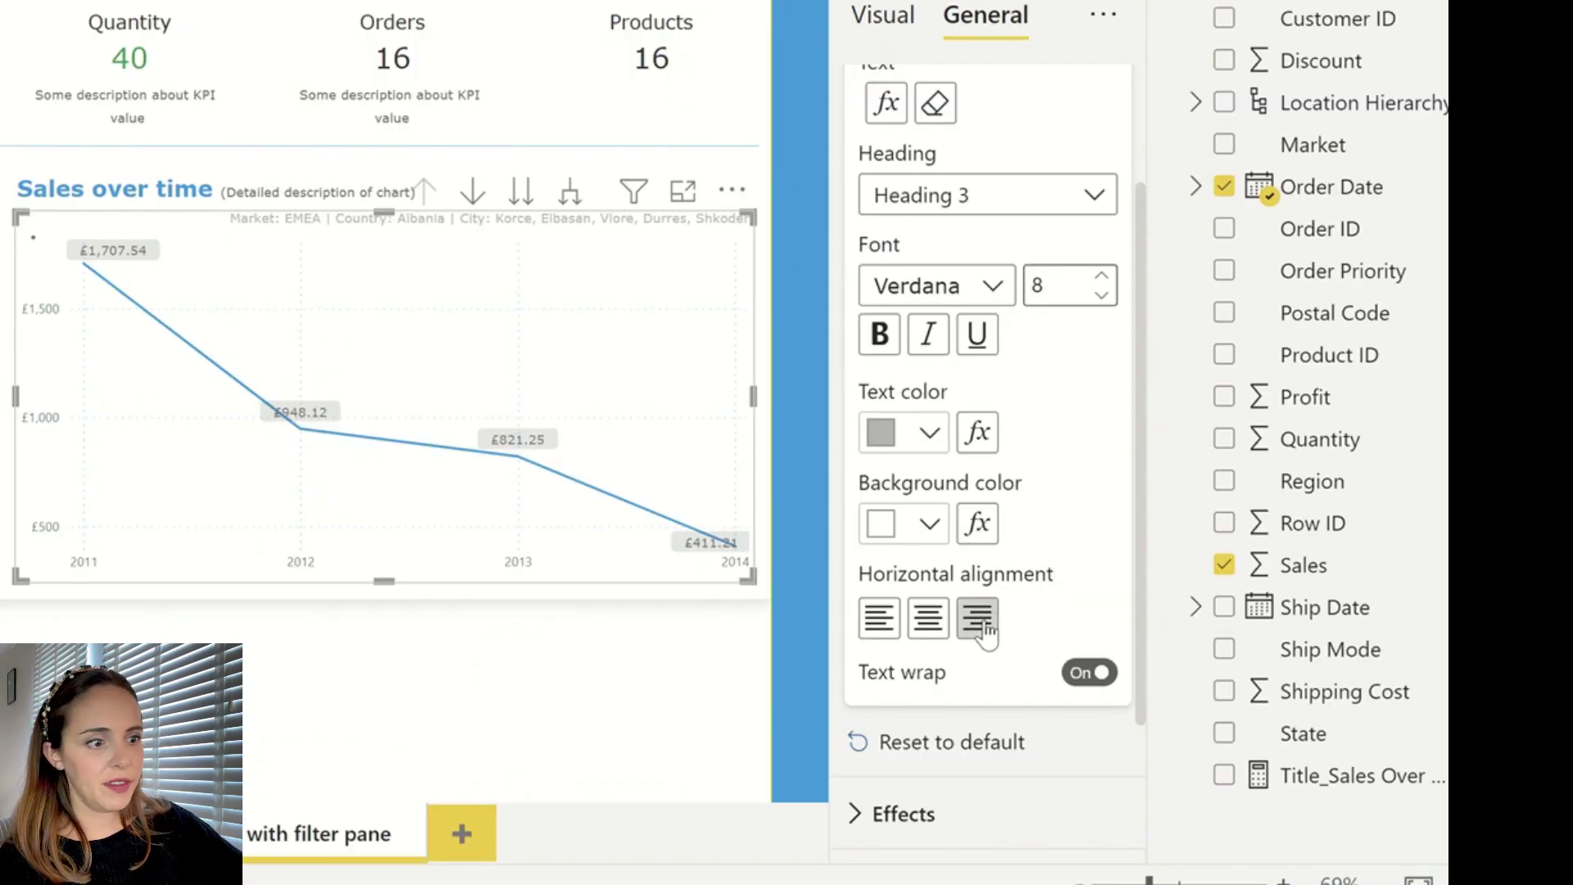
left_click(880, 629)
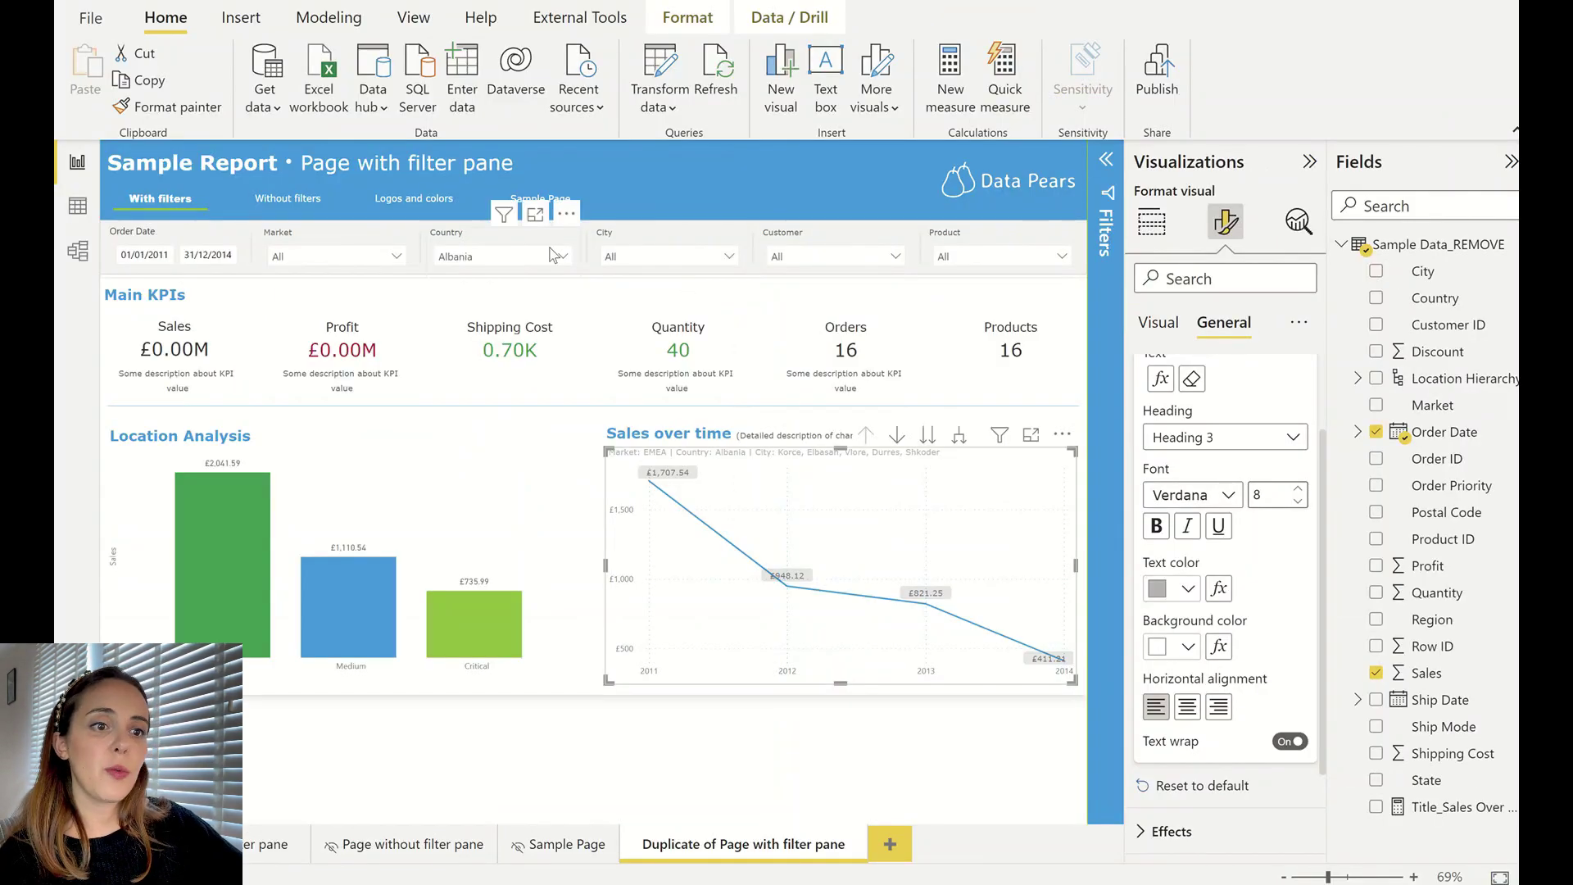
Filter the report page to Argentina with the Country slicer.
left_click(522, 260)
scroll(520, 335, "down", 2)
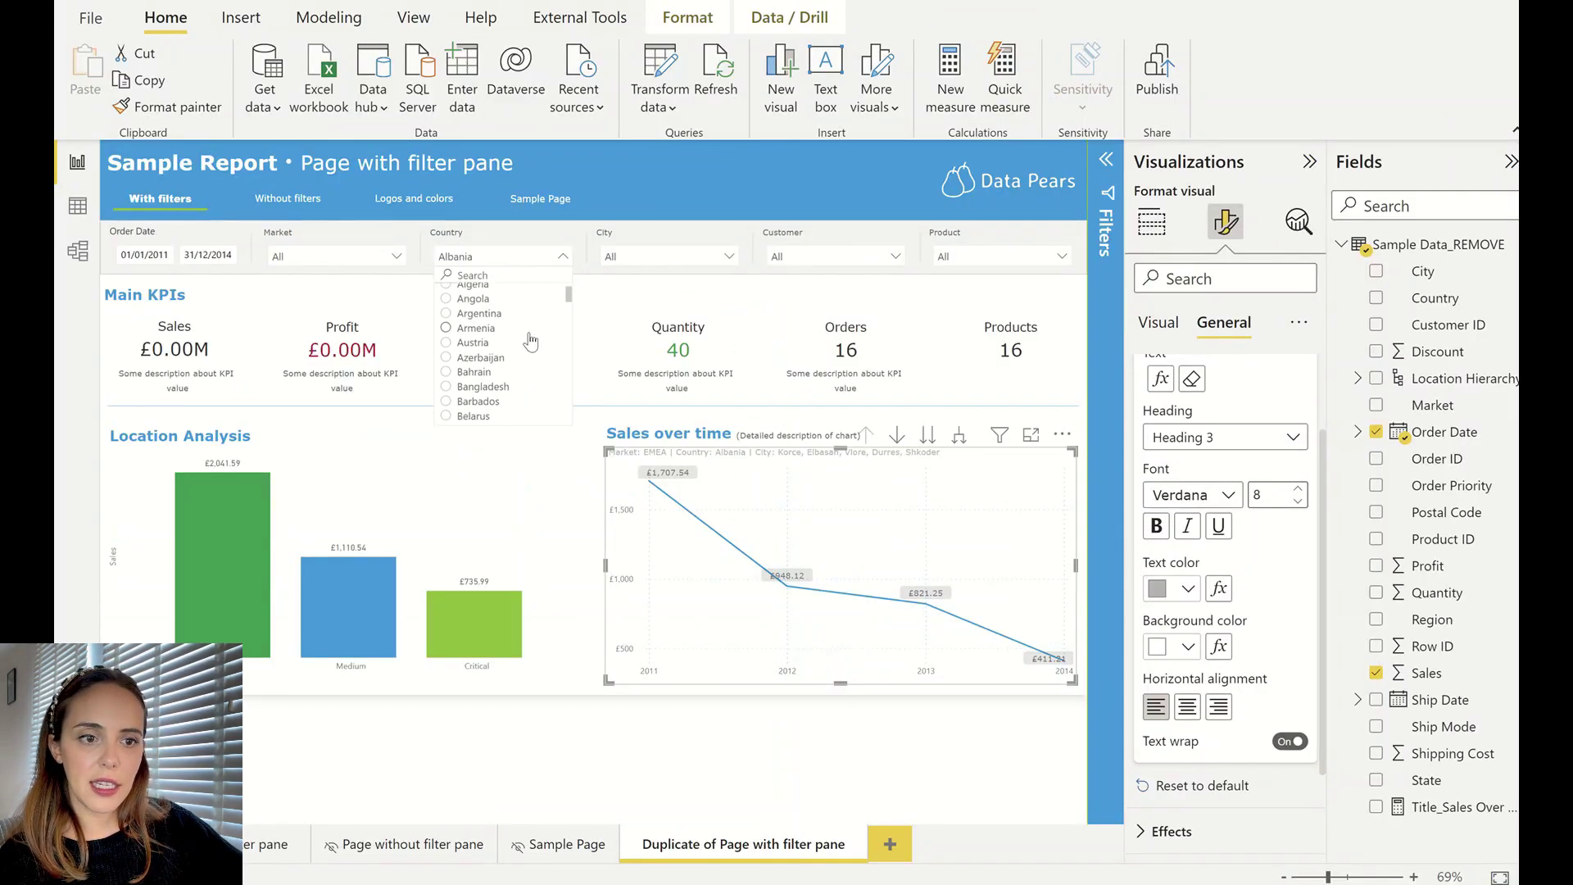
left_click(479, 312)
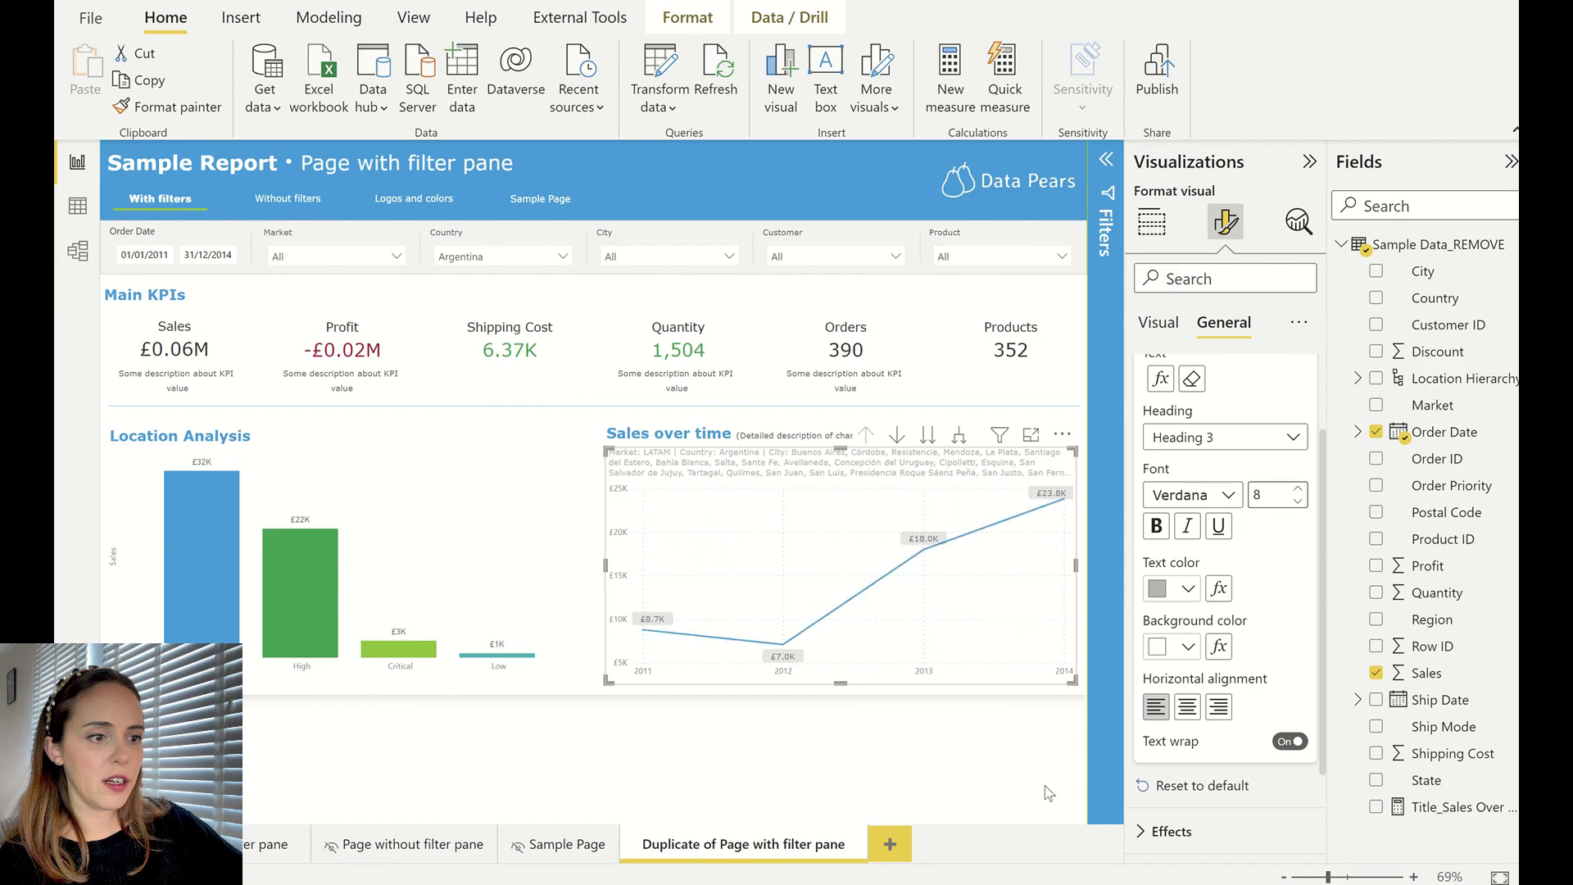
left_click(963, 756)
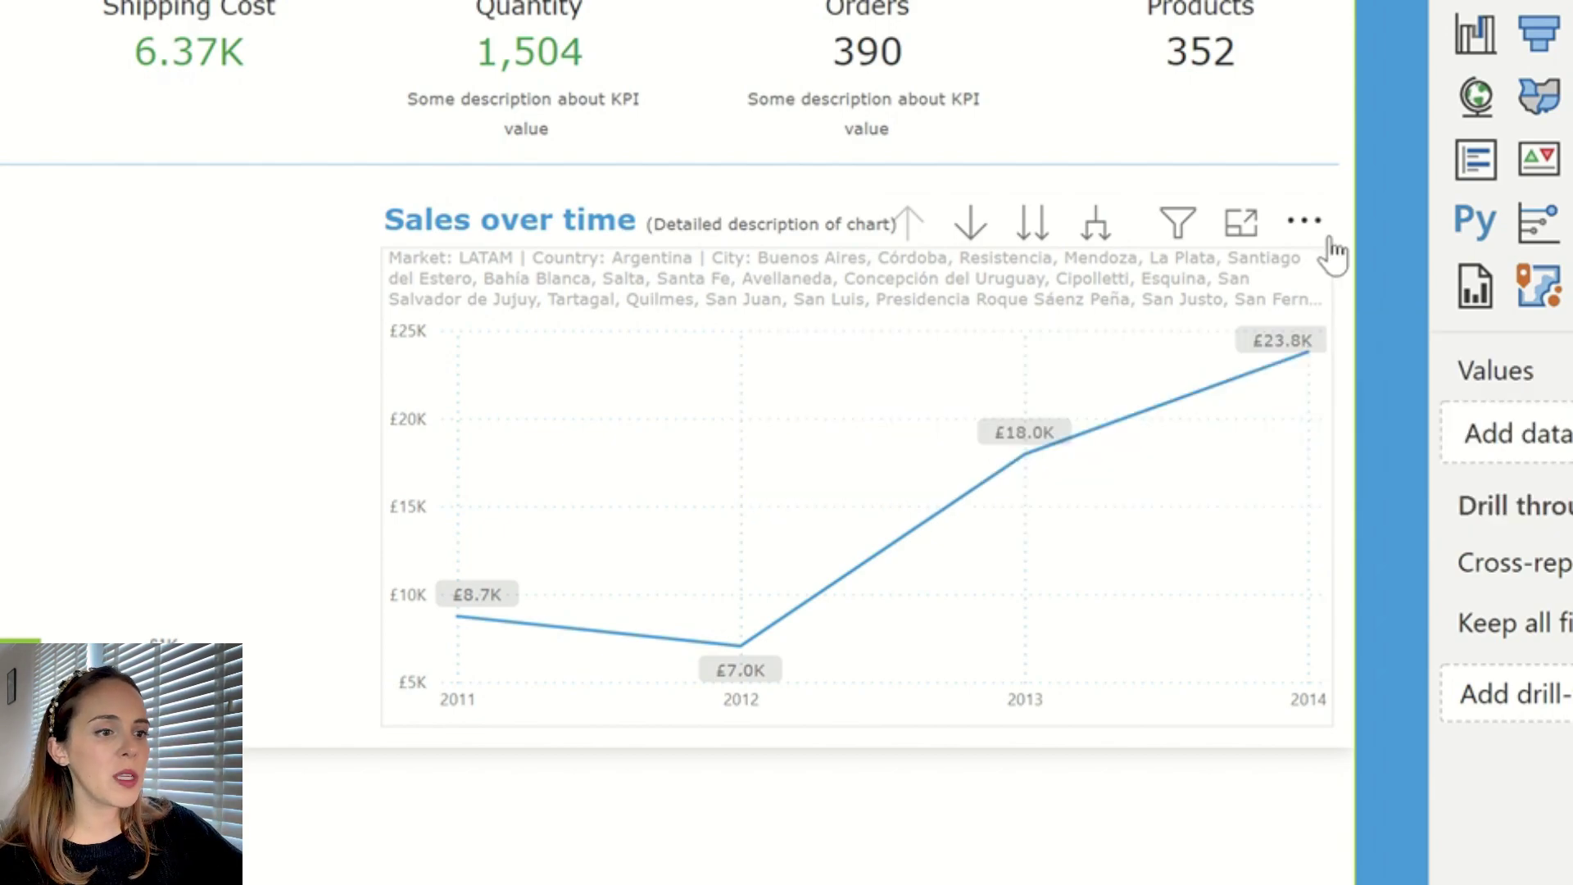
Turn off text wrap for the Sales over time chart's title.
left_click(1325, 270)
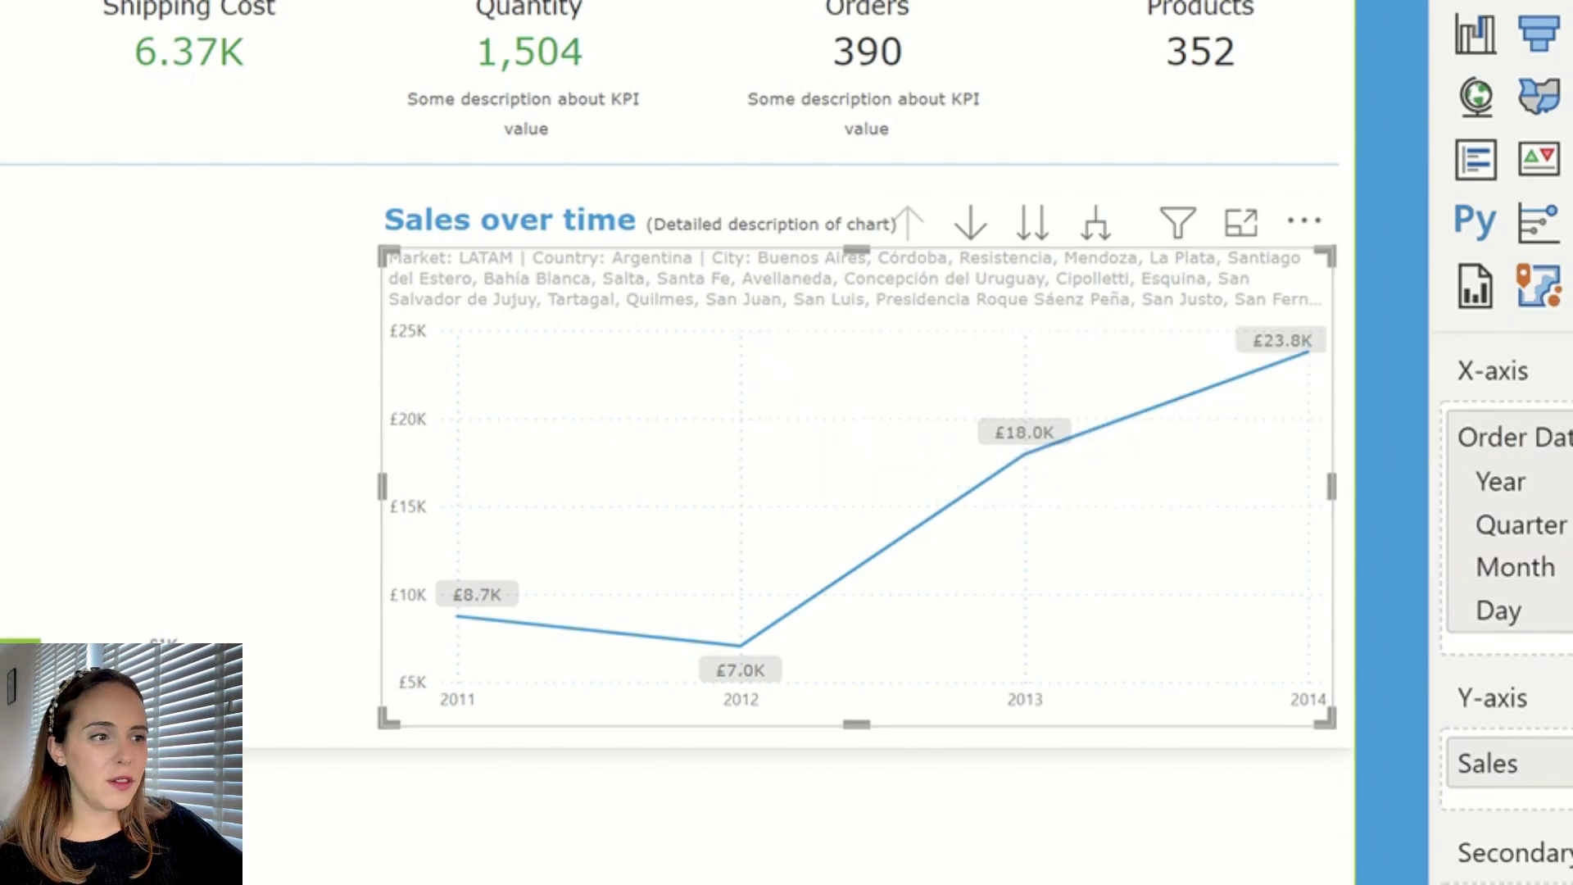
left_click(1287, 115)
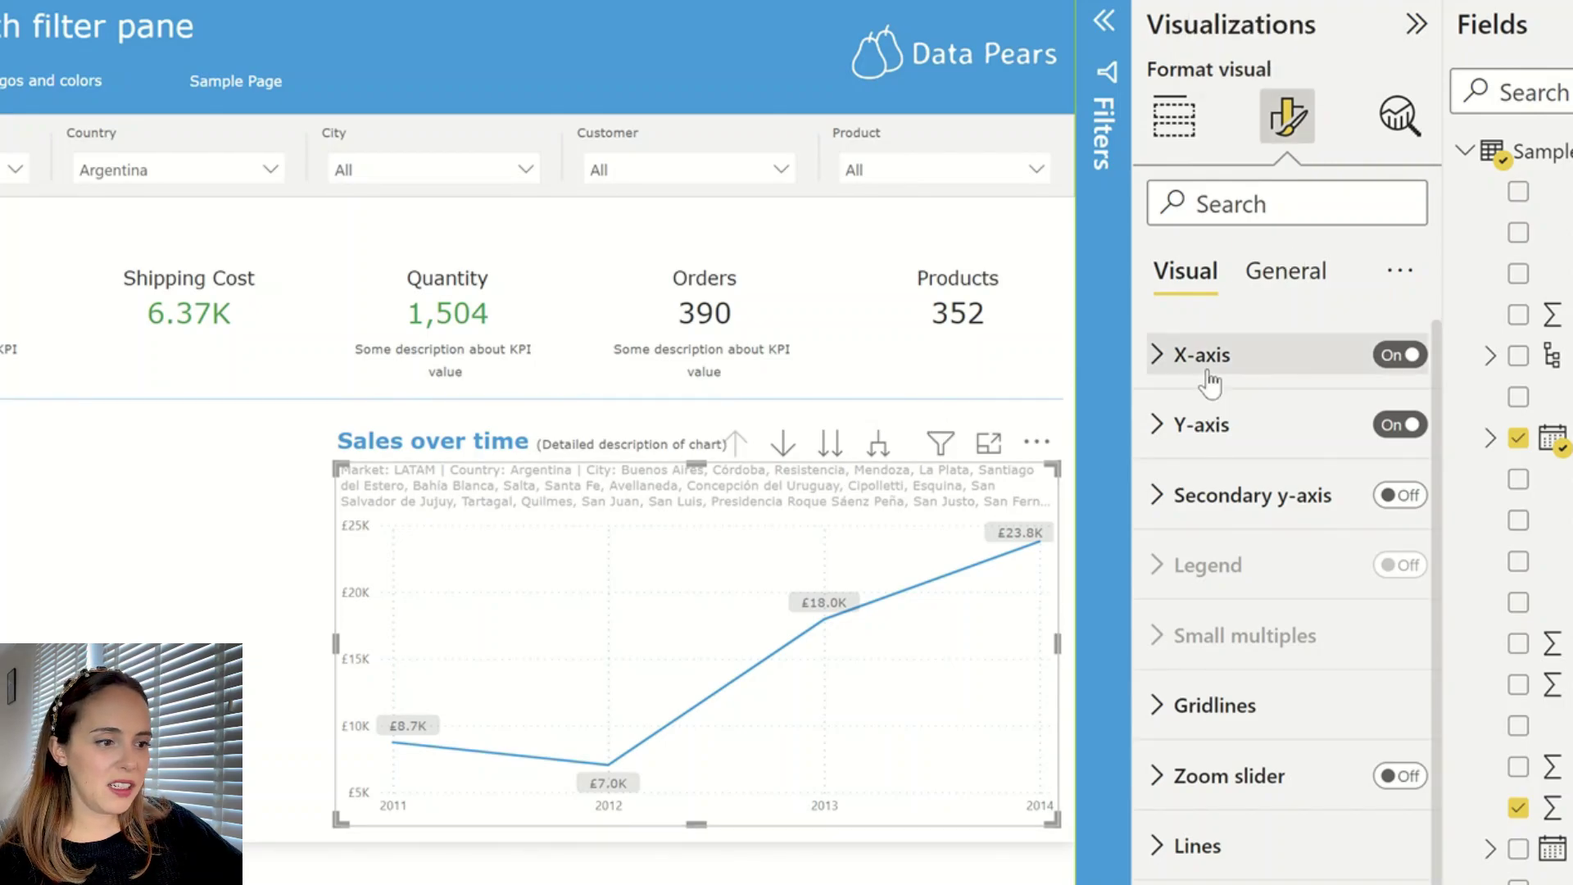
left_click(1273, 275)
left_click(1228, 426)
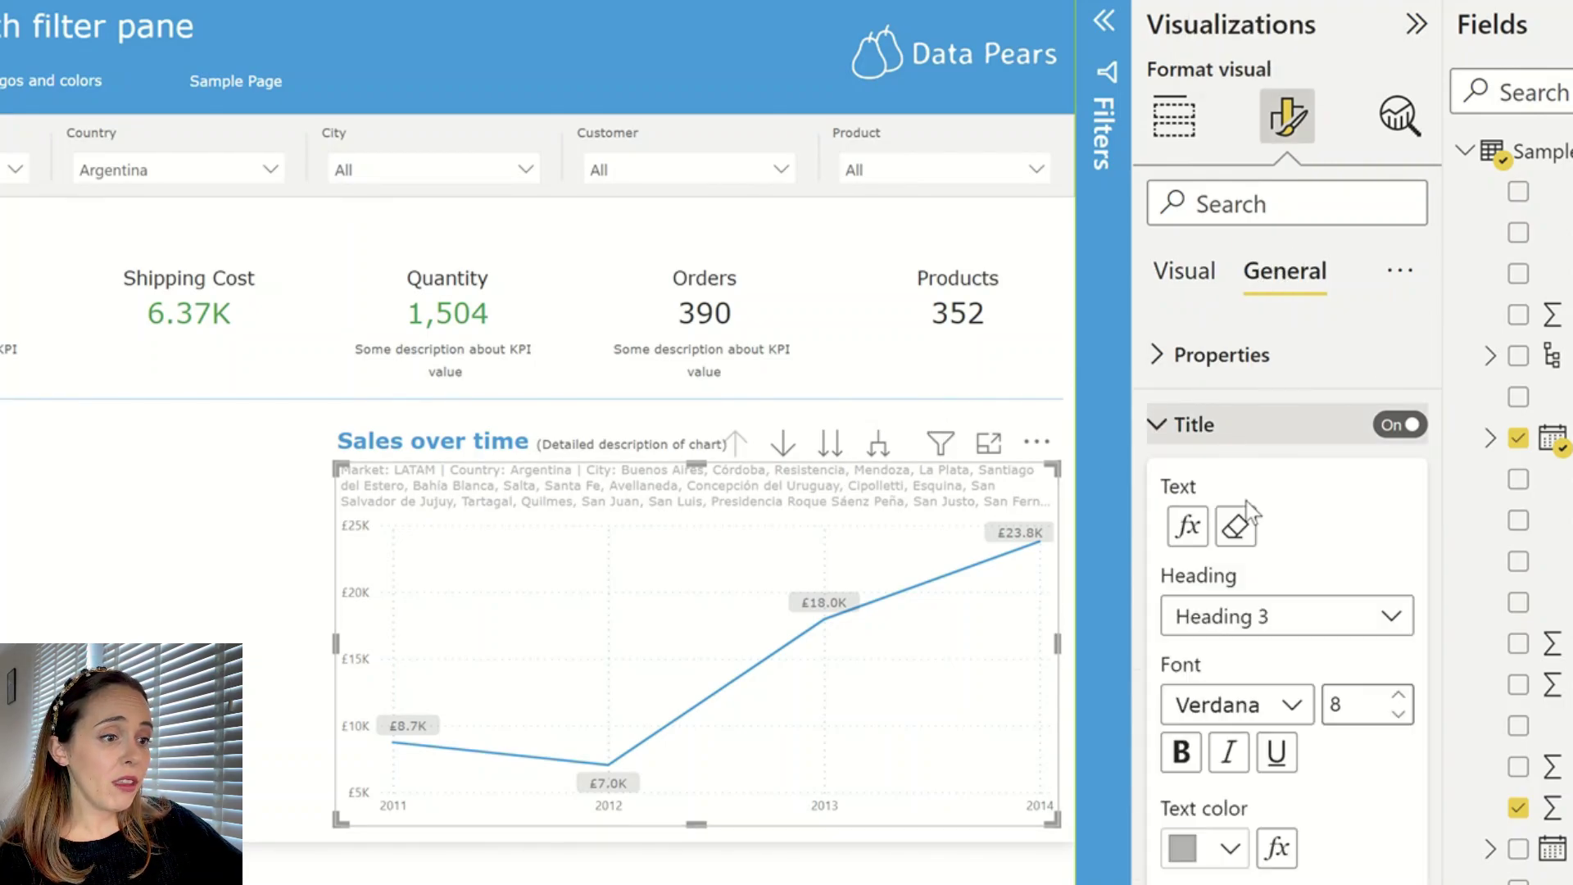
scroll(1343, 747, "down", 3)
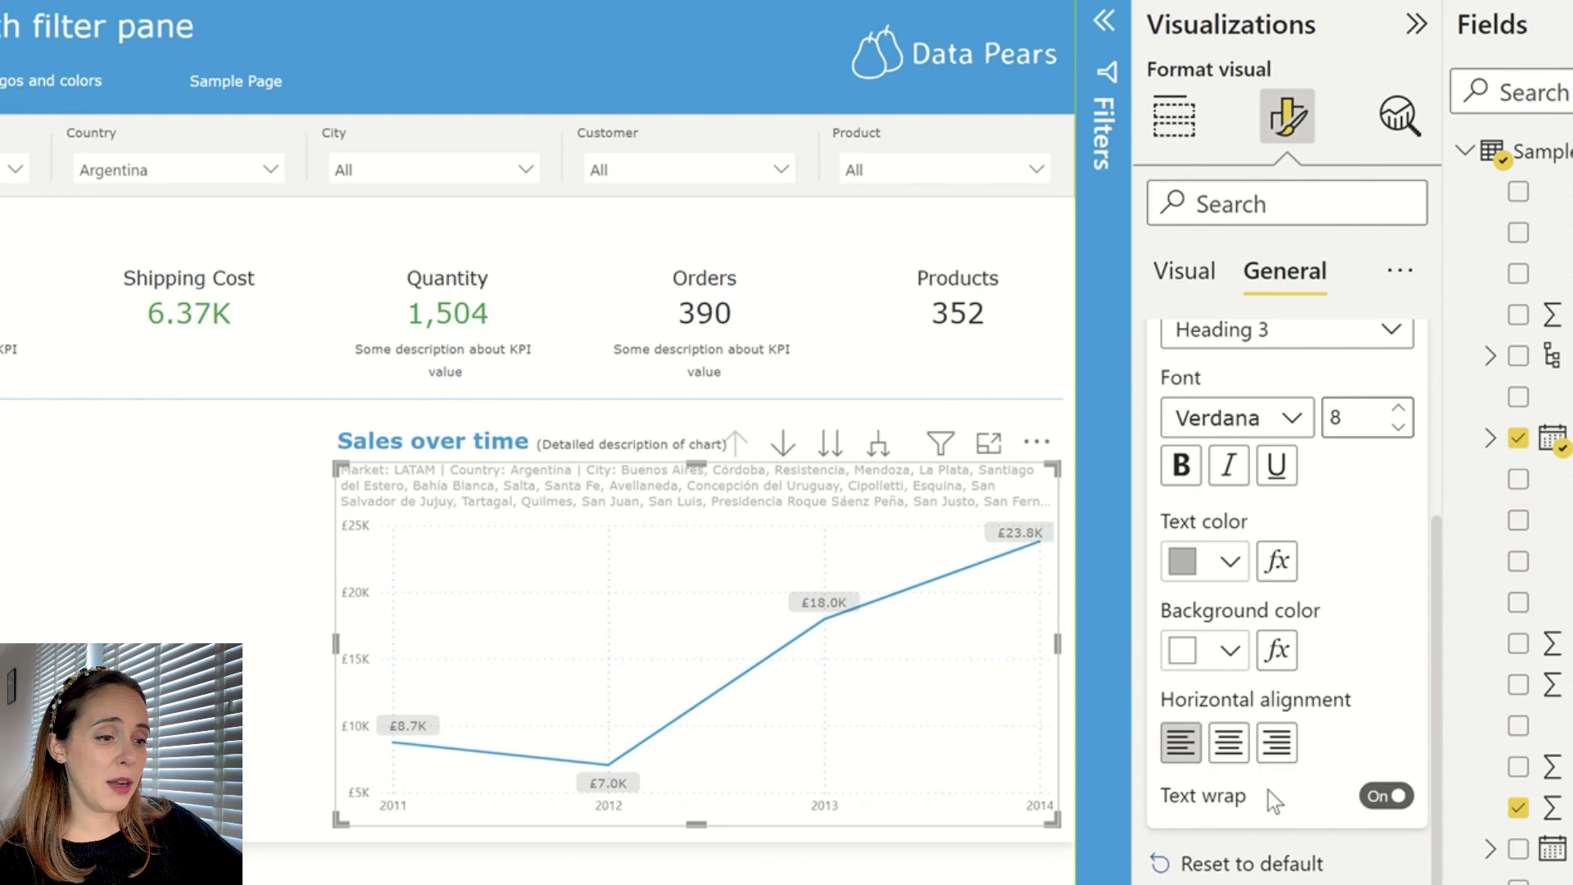
left_click(1400, 799)
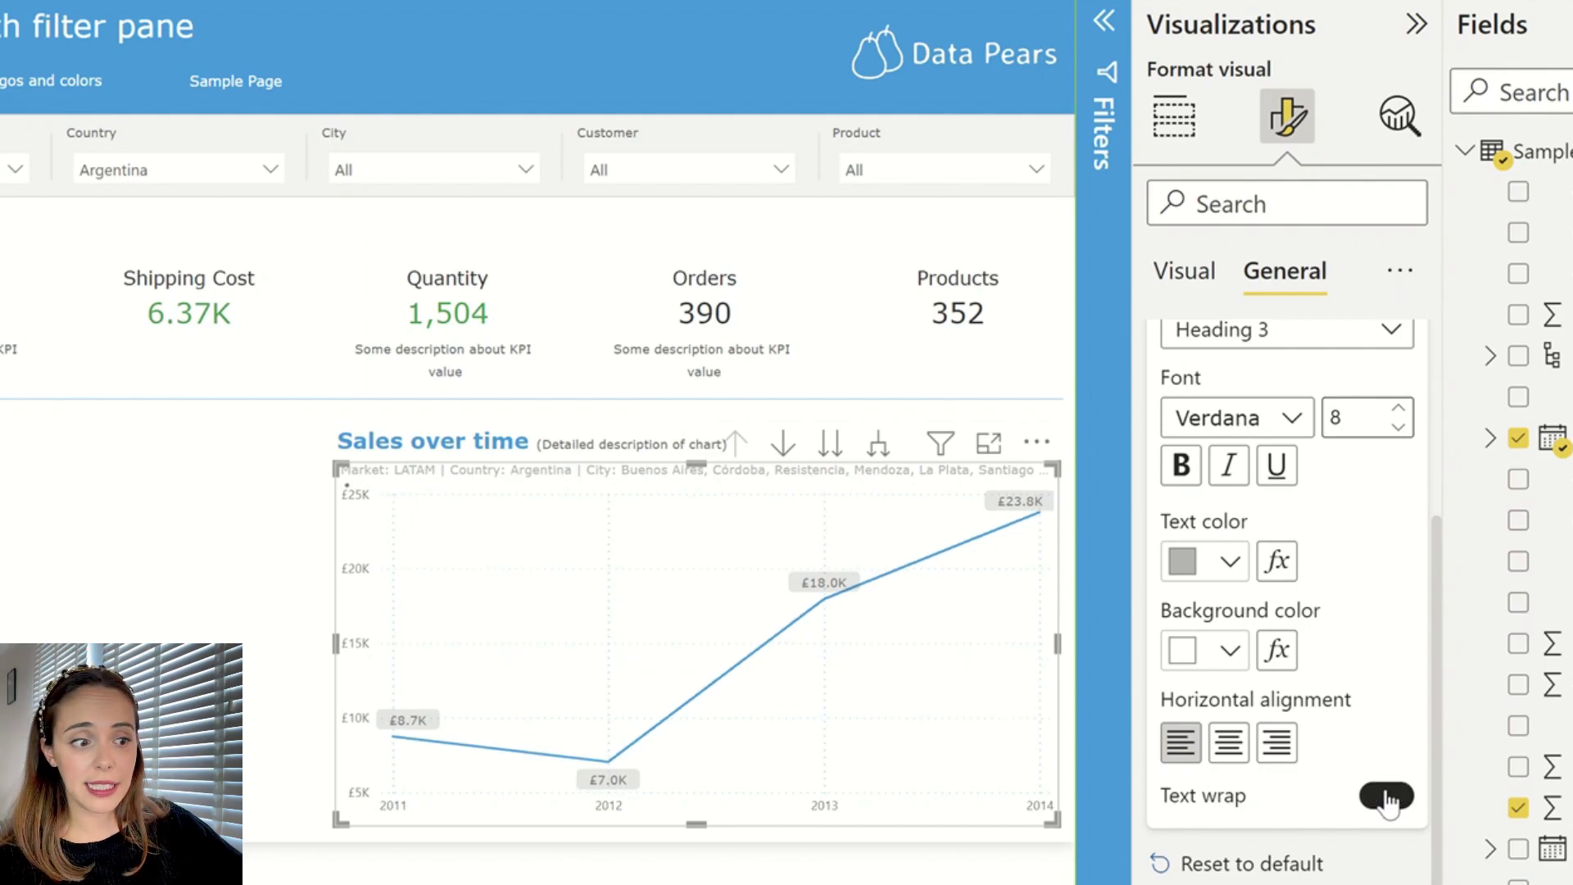
left_click(1174, 115)
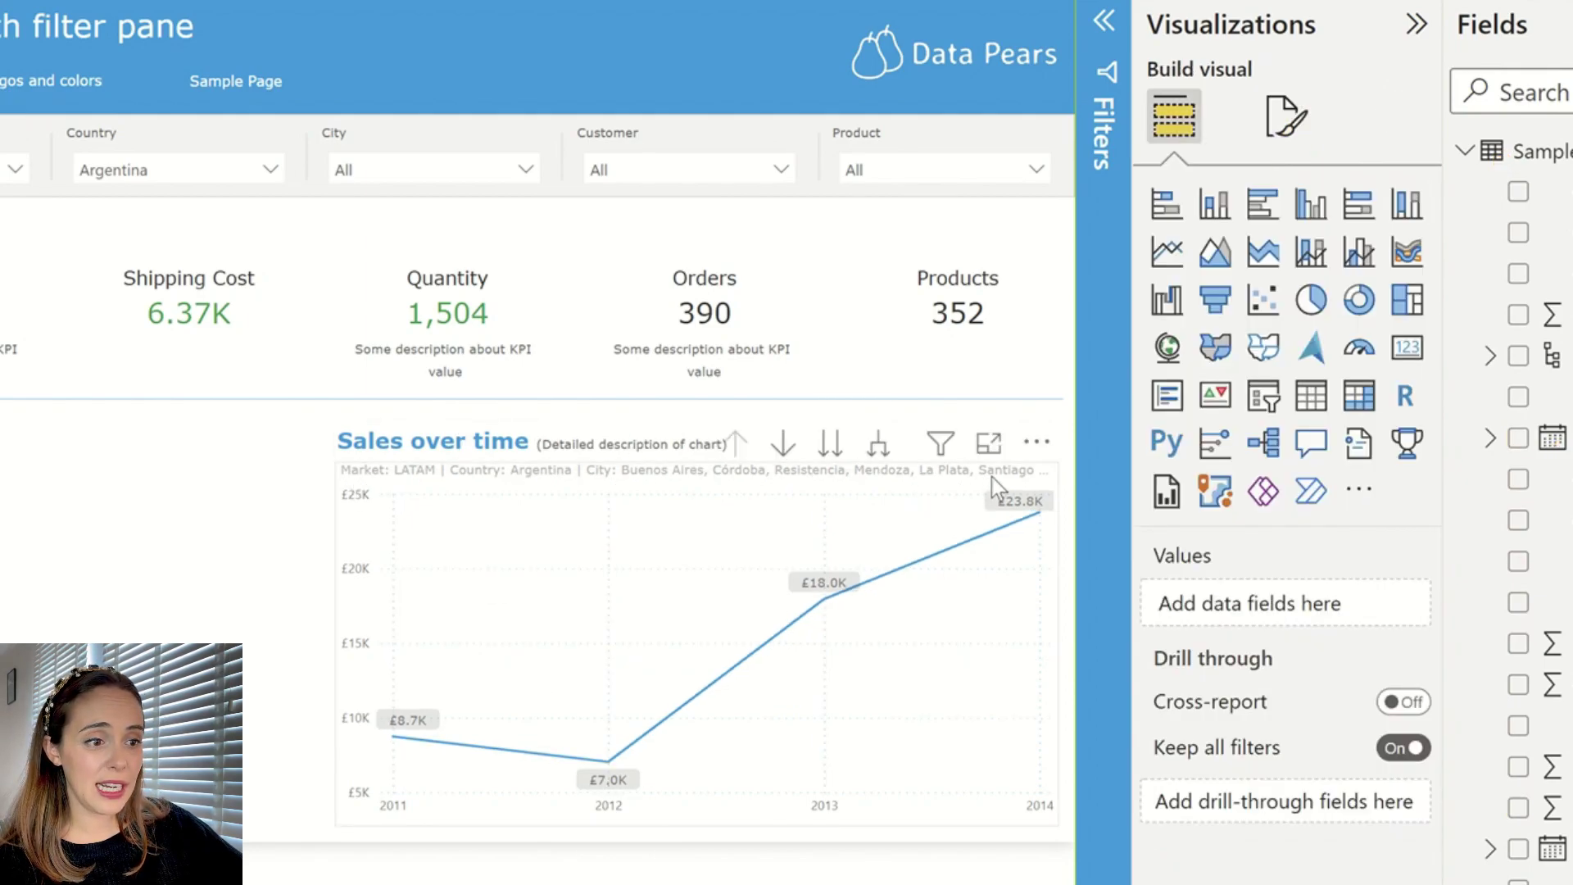
Turn text wrap back on for the Sales over time chart's title.
left_click(1287, 127)
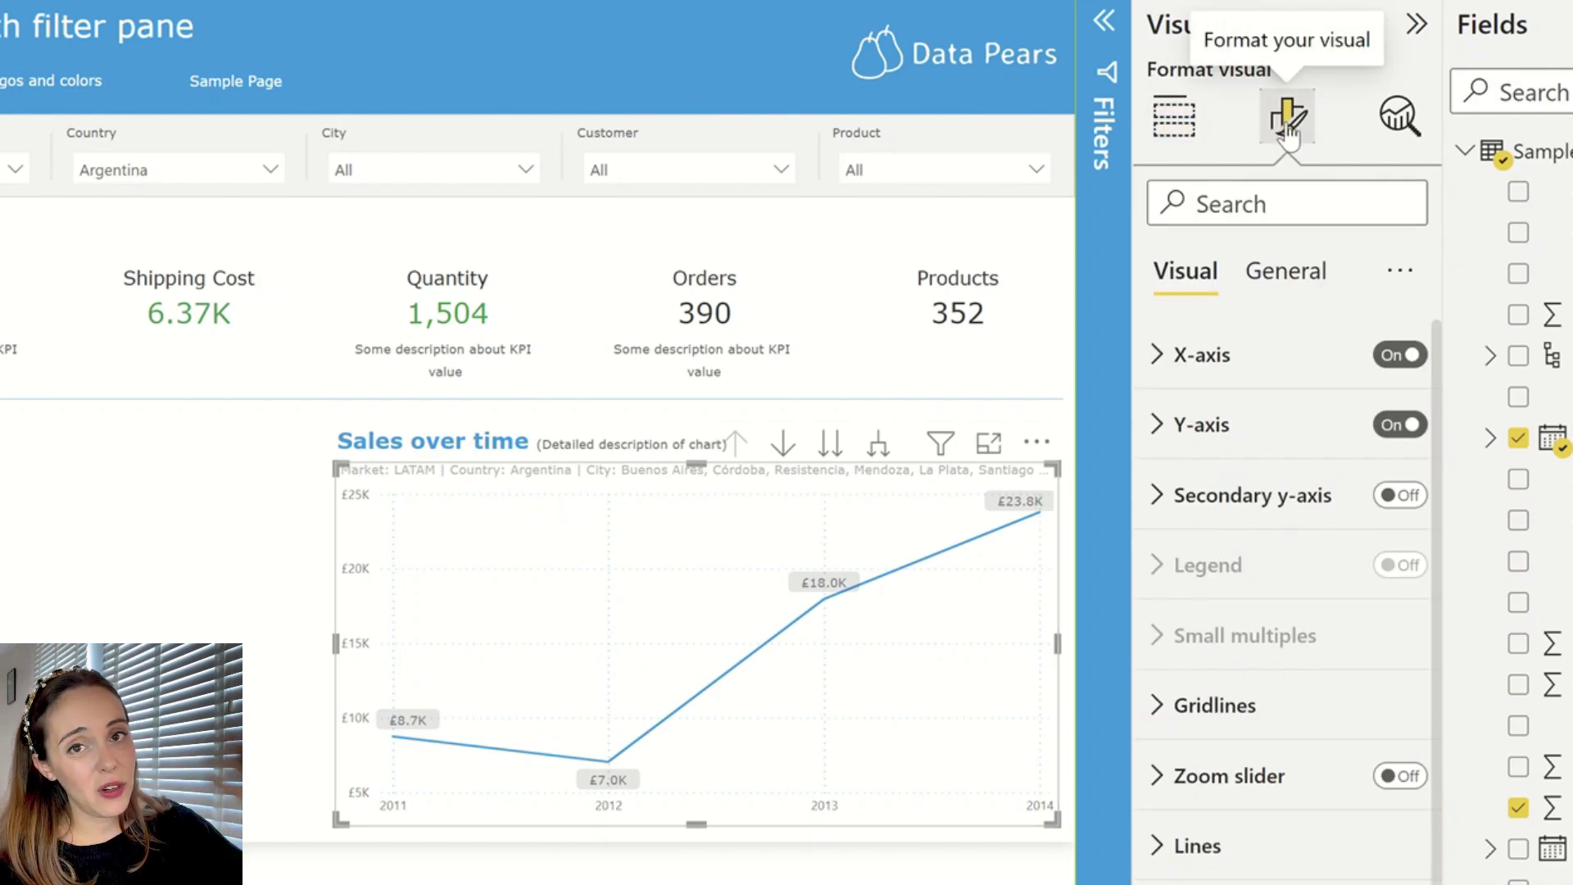
mouse_move(1006, 639)
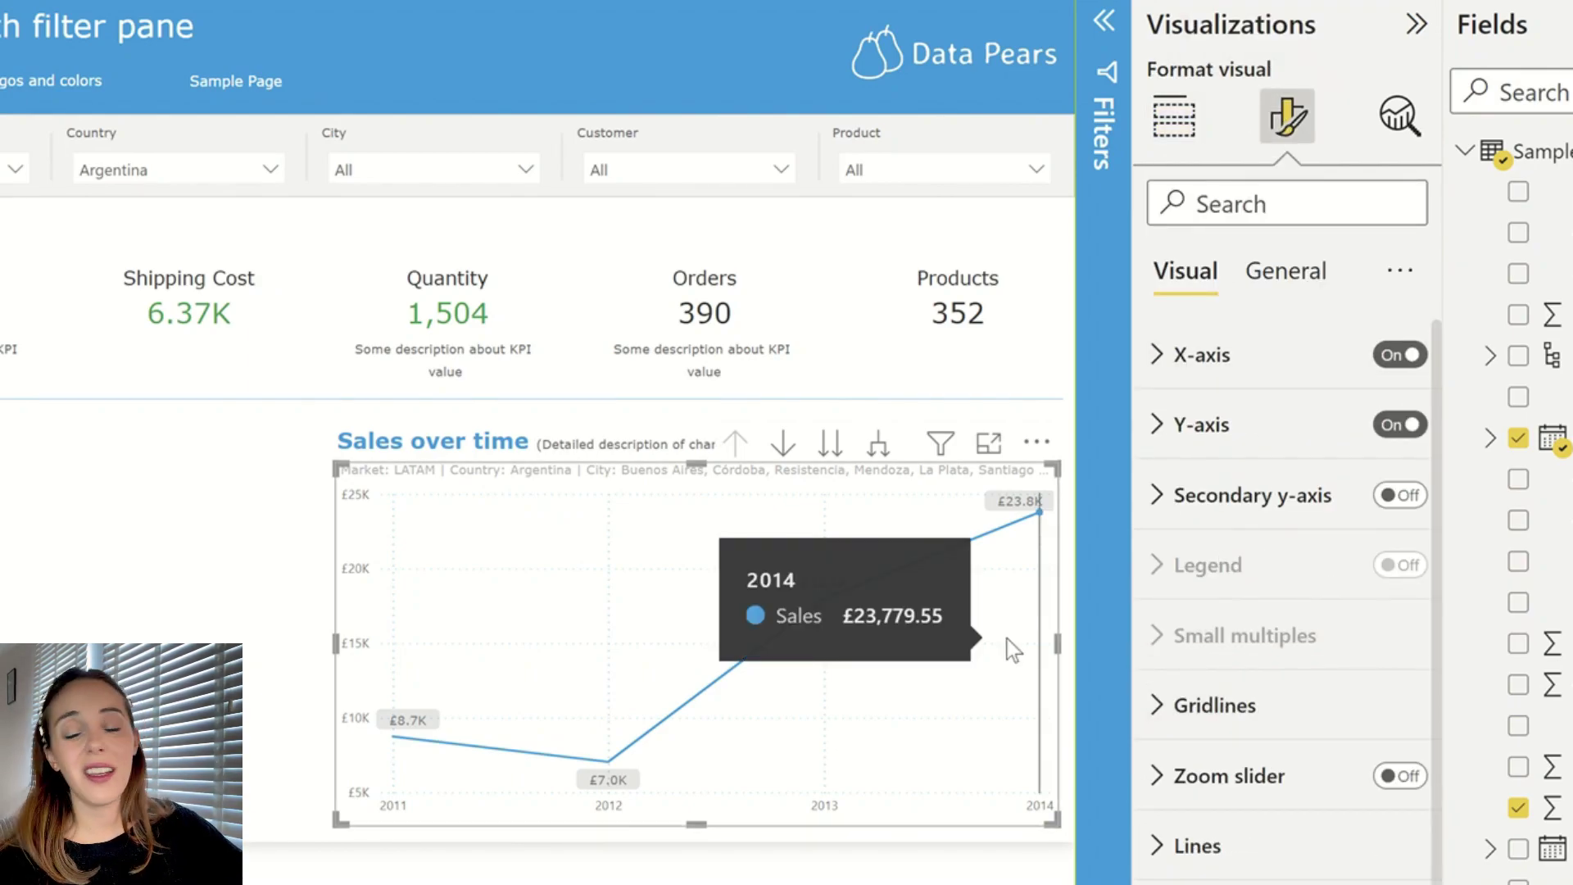
left_click(1285, 270)
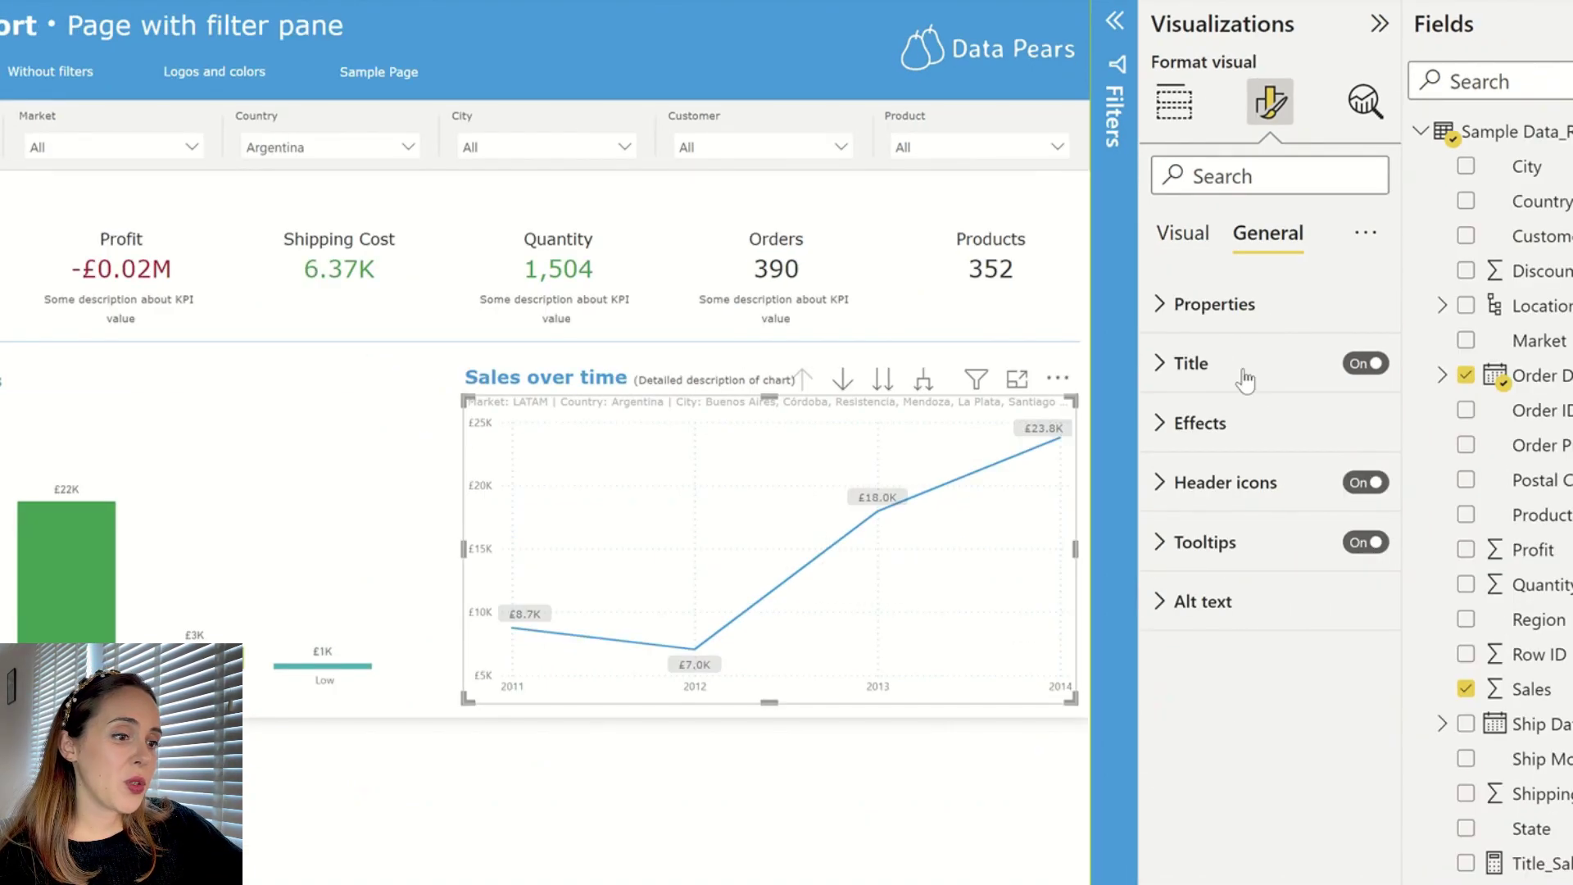
left_click(1223, 379)
scroll(1294, 623, "down", 2)
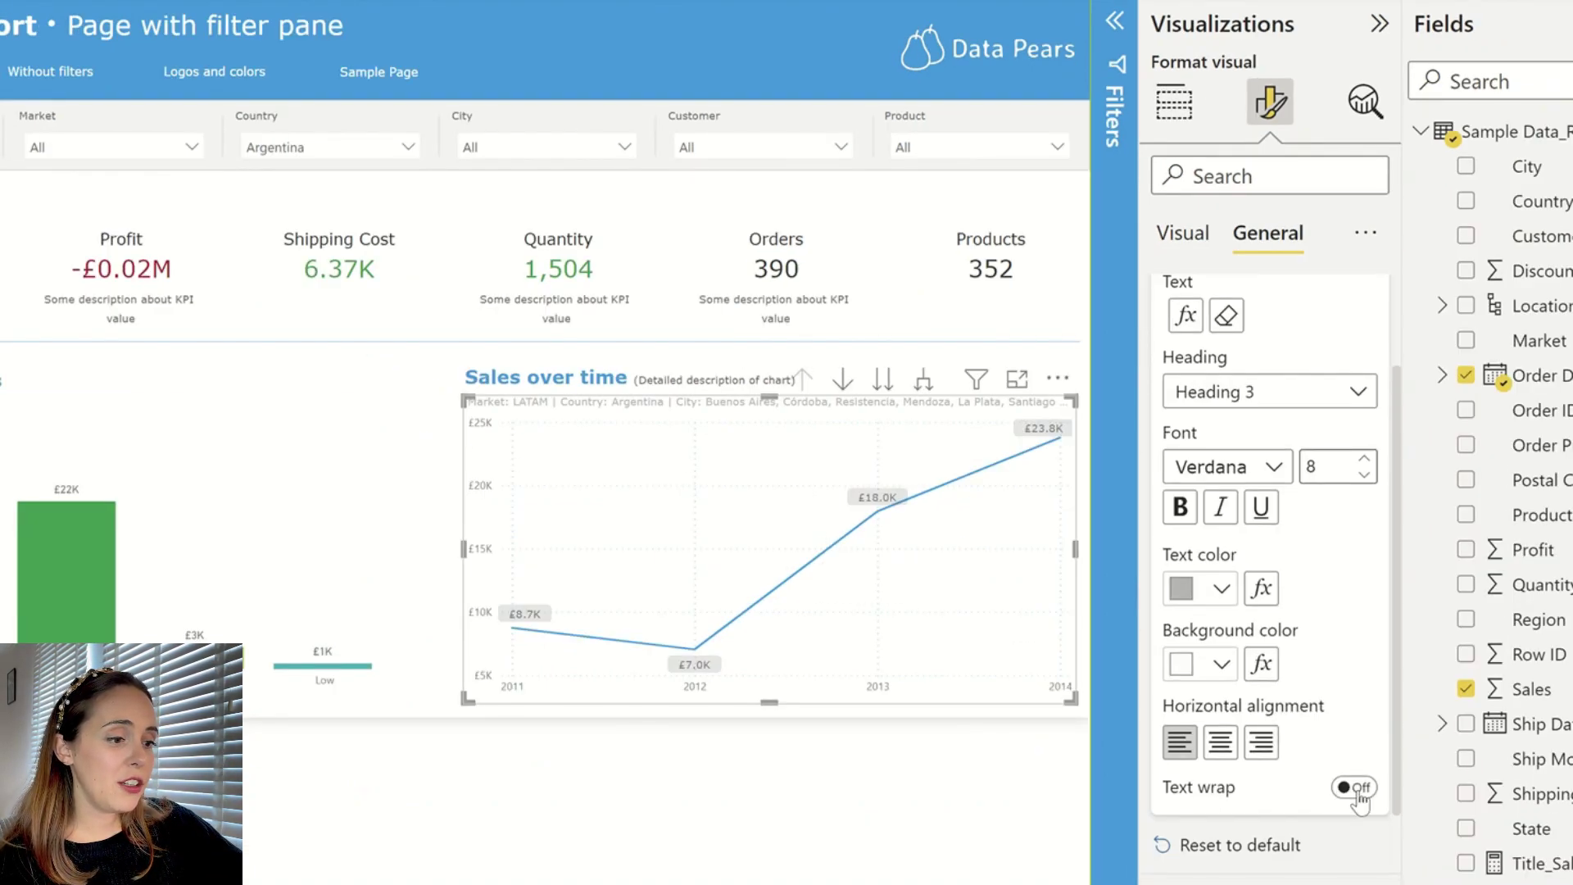
left_click(1352, 788)
left_click(1352, 788)
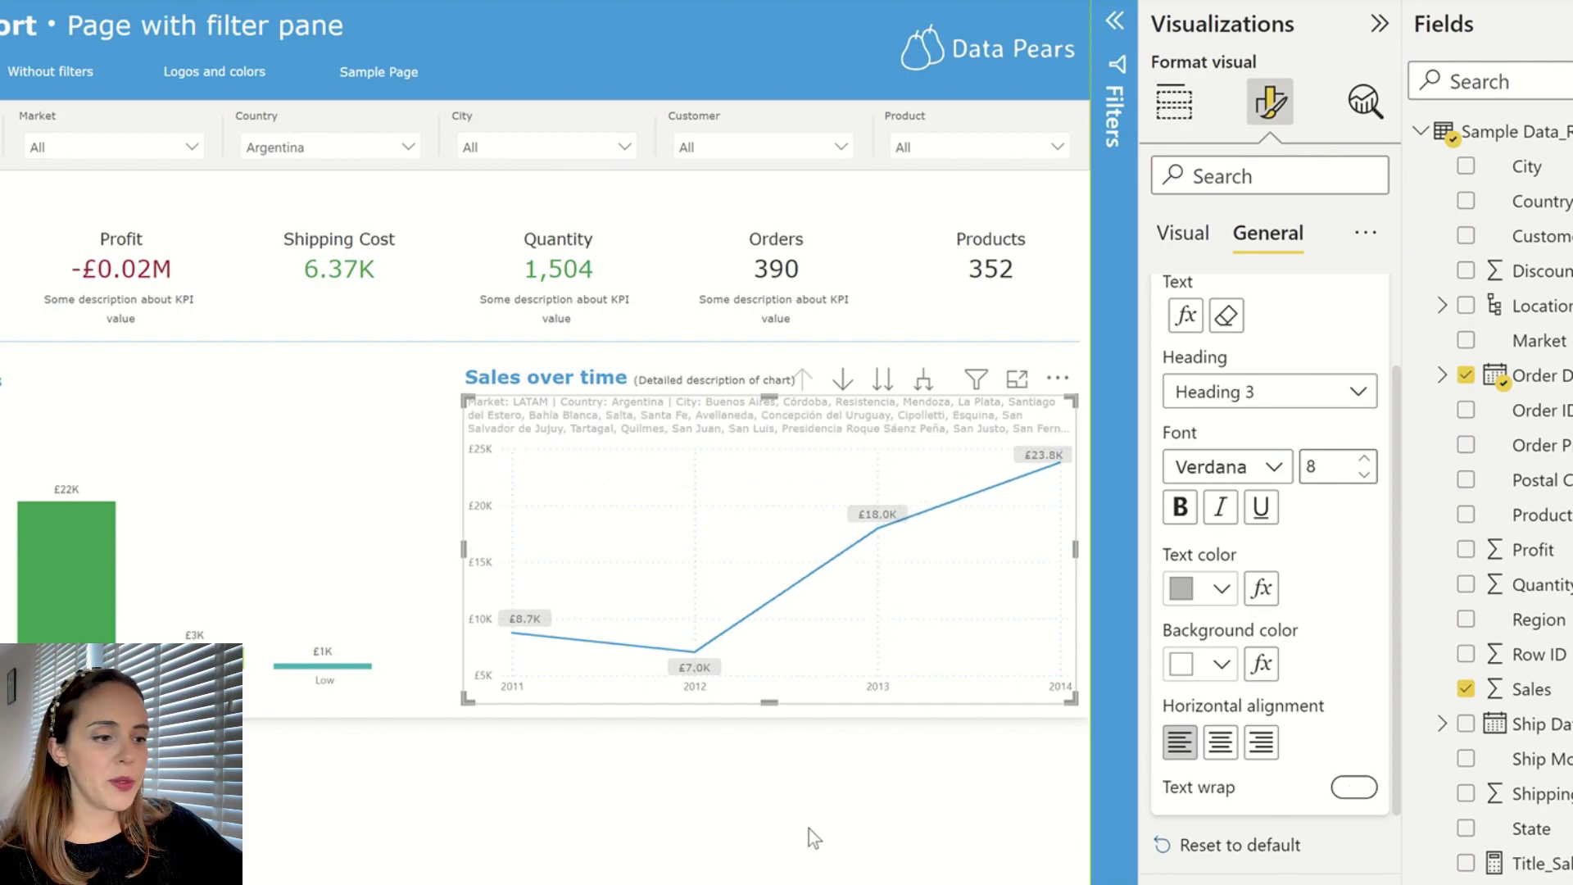
Change the Country slicer selection to Angola to test the dynamic title with another country.
left_click(793, 771)
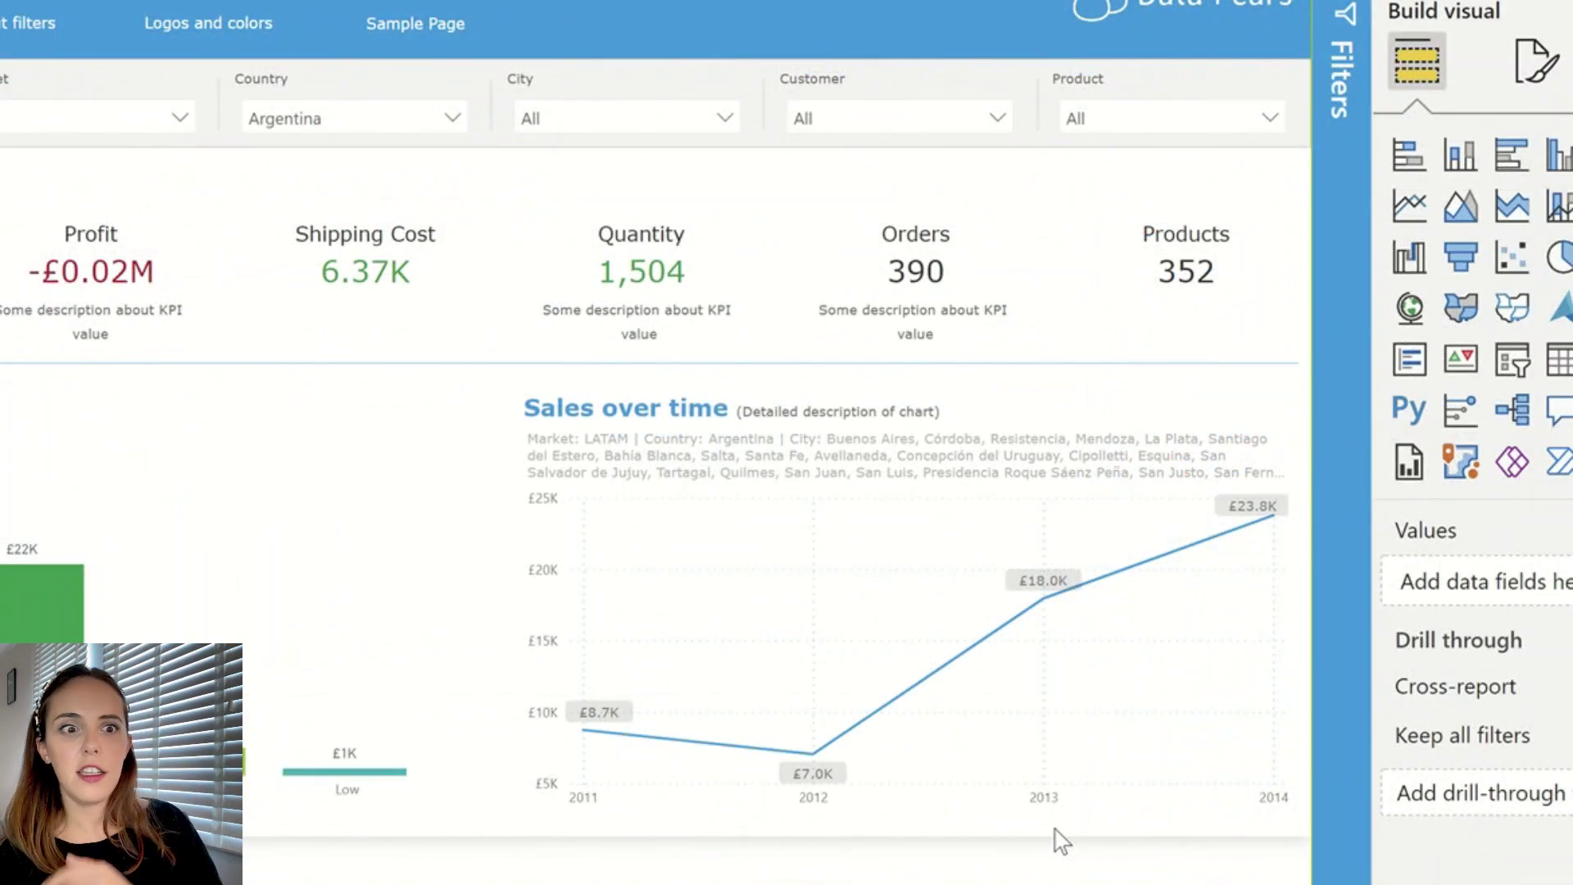
left_click(310, 124)
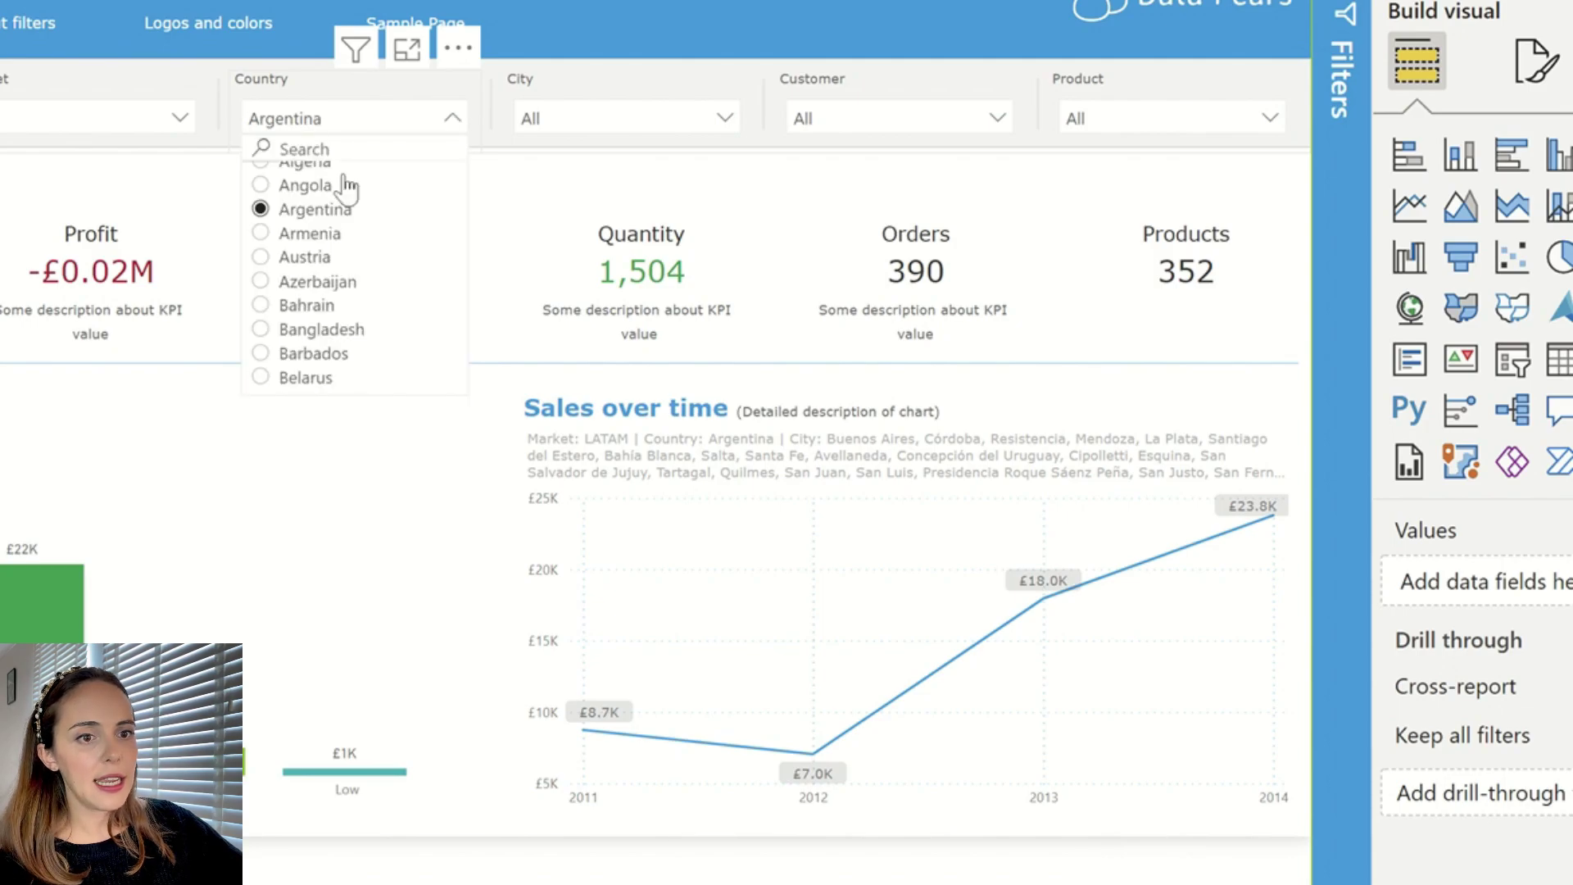
left_click(342, 186)
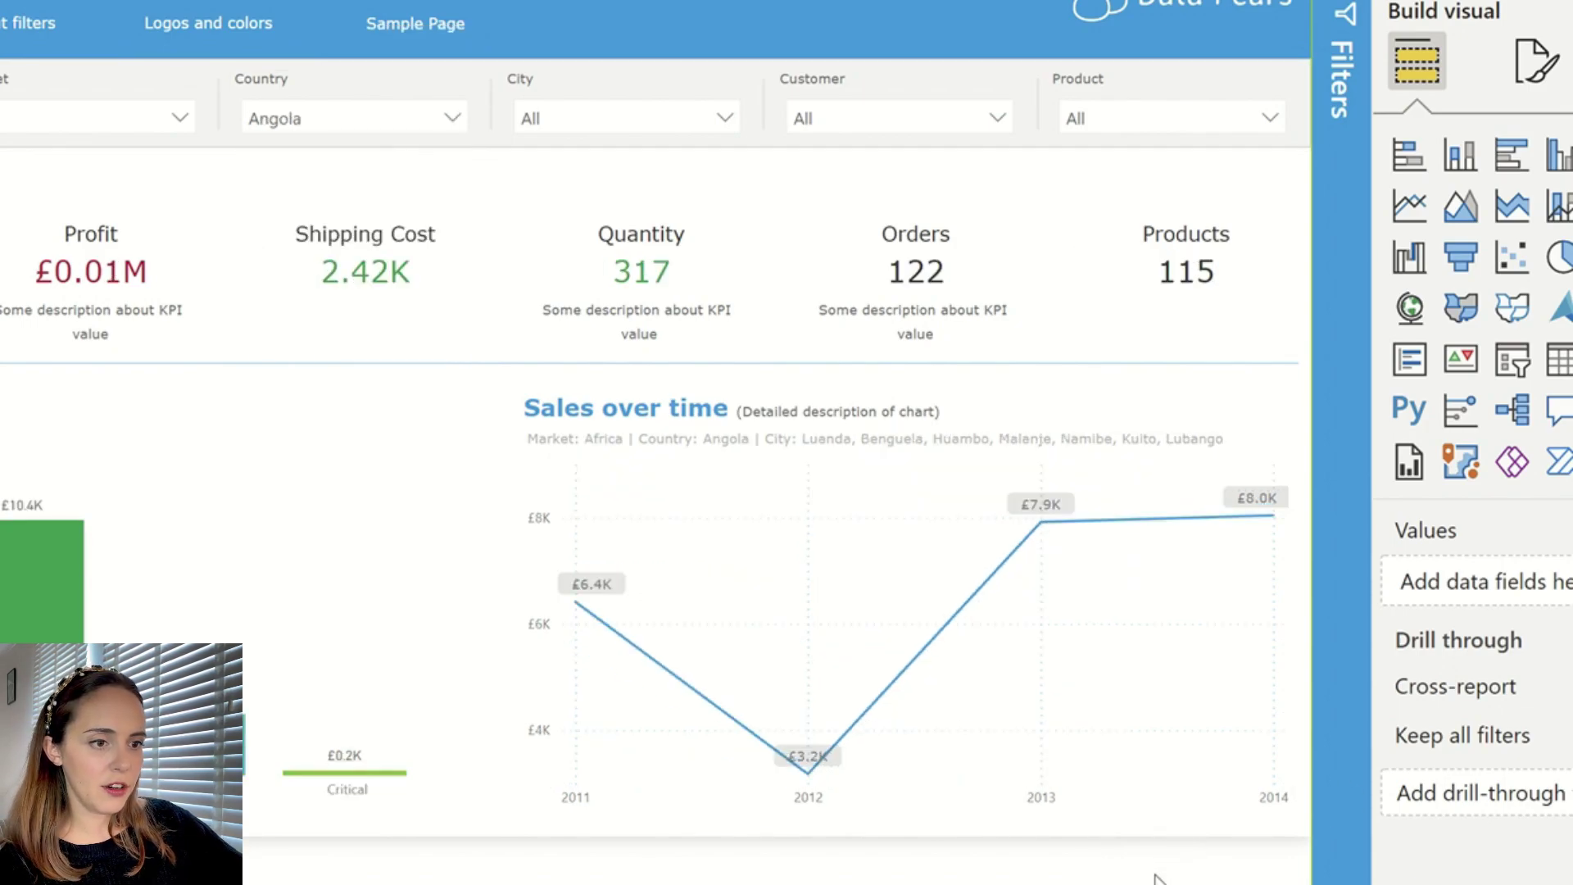